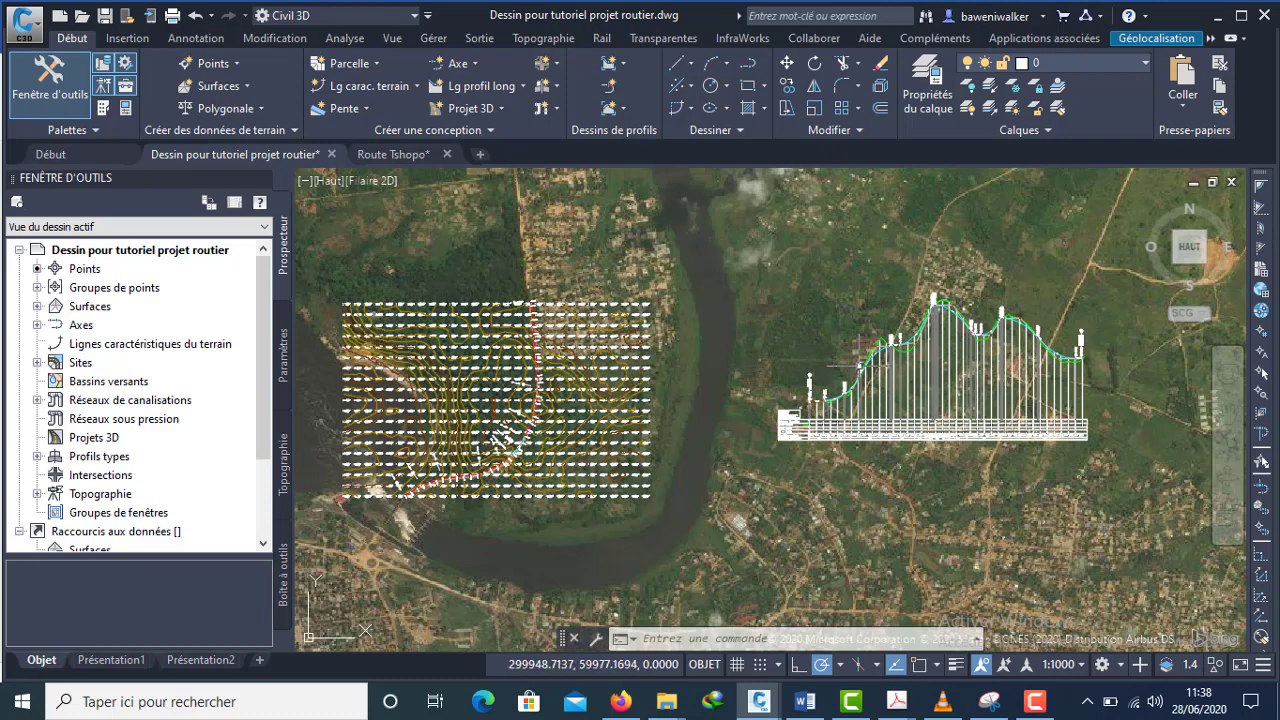
# - Examine the surveyed plan with the road alignment and its longitudinal profile view over the aerial map
pyautogui.scroll(6, 860, 375)
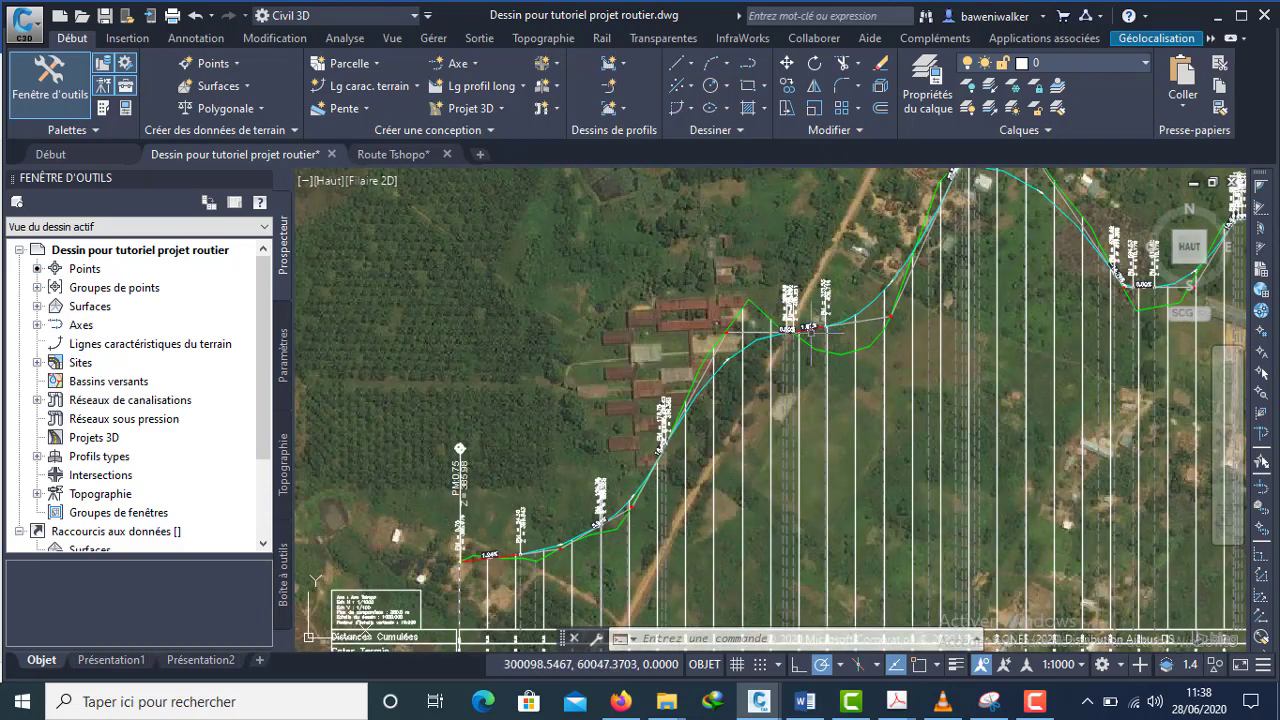
pyautogui.scroll(-5, 823, 422)
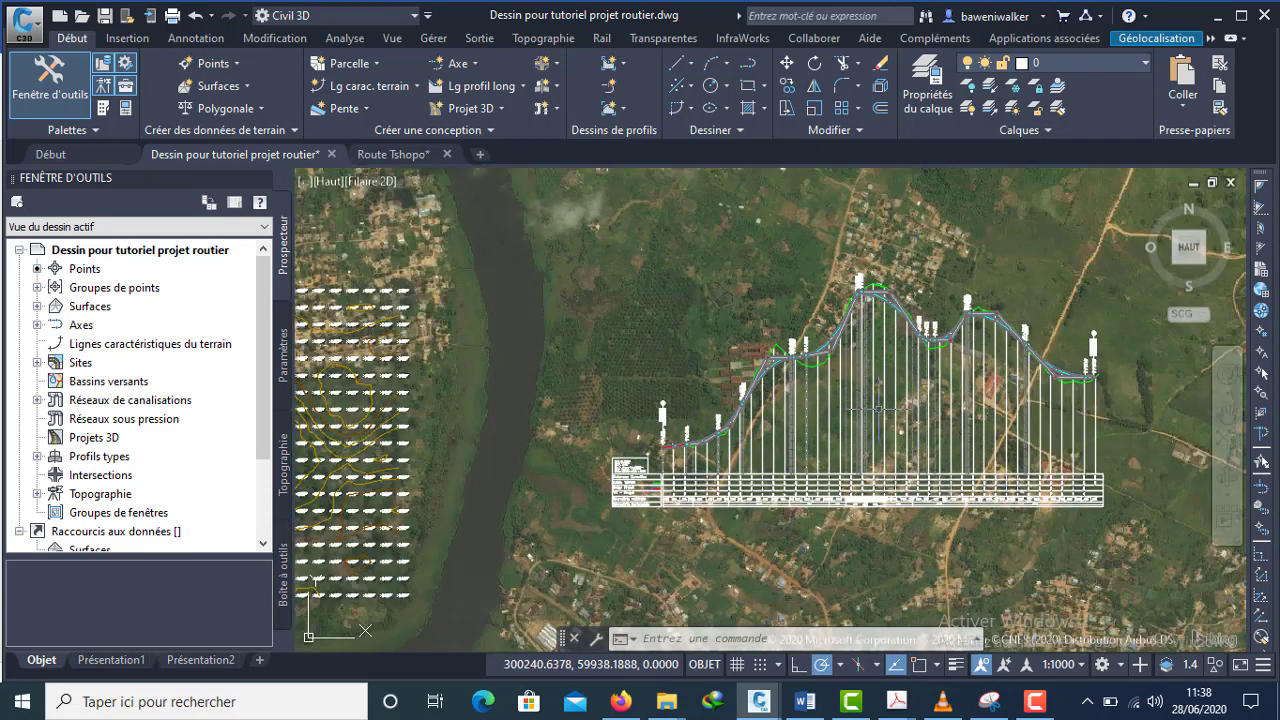
pyautogui.moveTo(914, 388); pyautogui.dragTo(846, 360, button='middle')
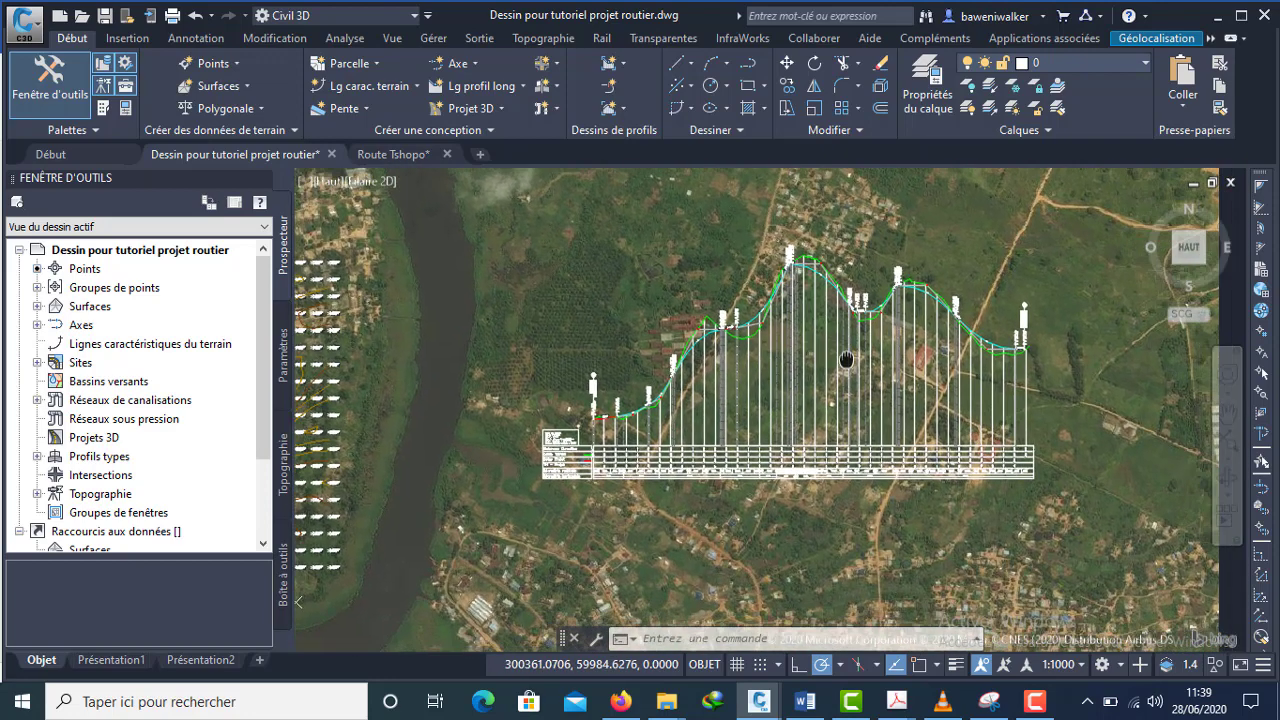
pyautogui.scroll(-2, 816, 345)
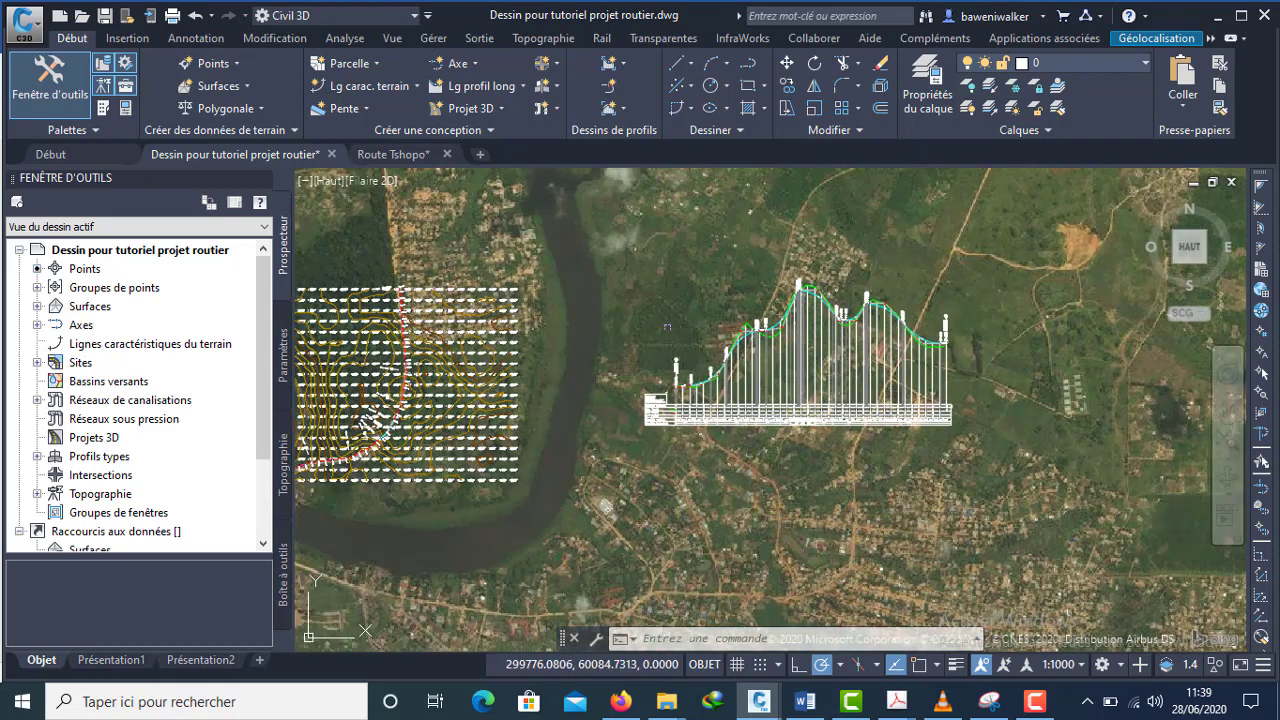
pyautogui.moveTo(663, 337); pyautogui.dragTo(740, 322, button='middle')
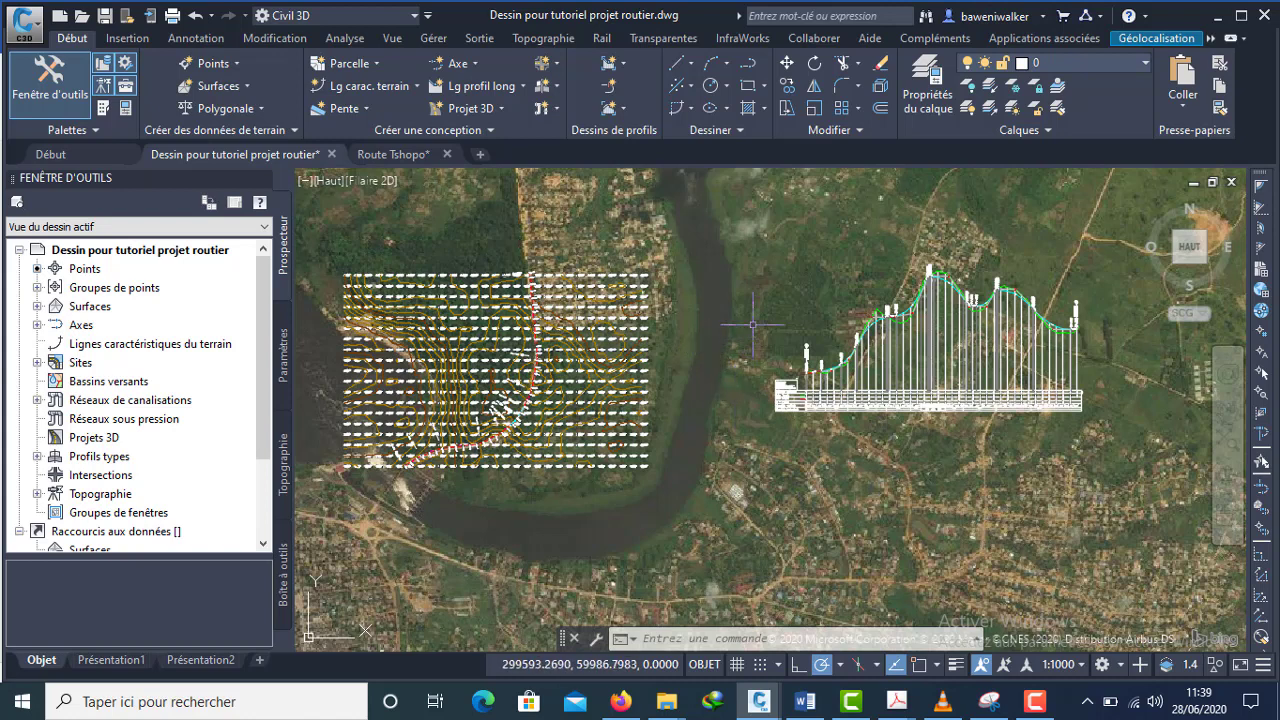
pyautogui.scroll(2, 1002, 260)
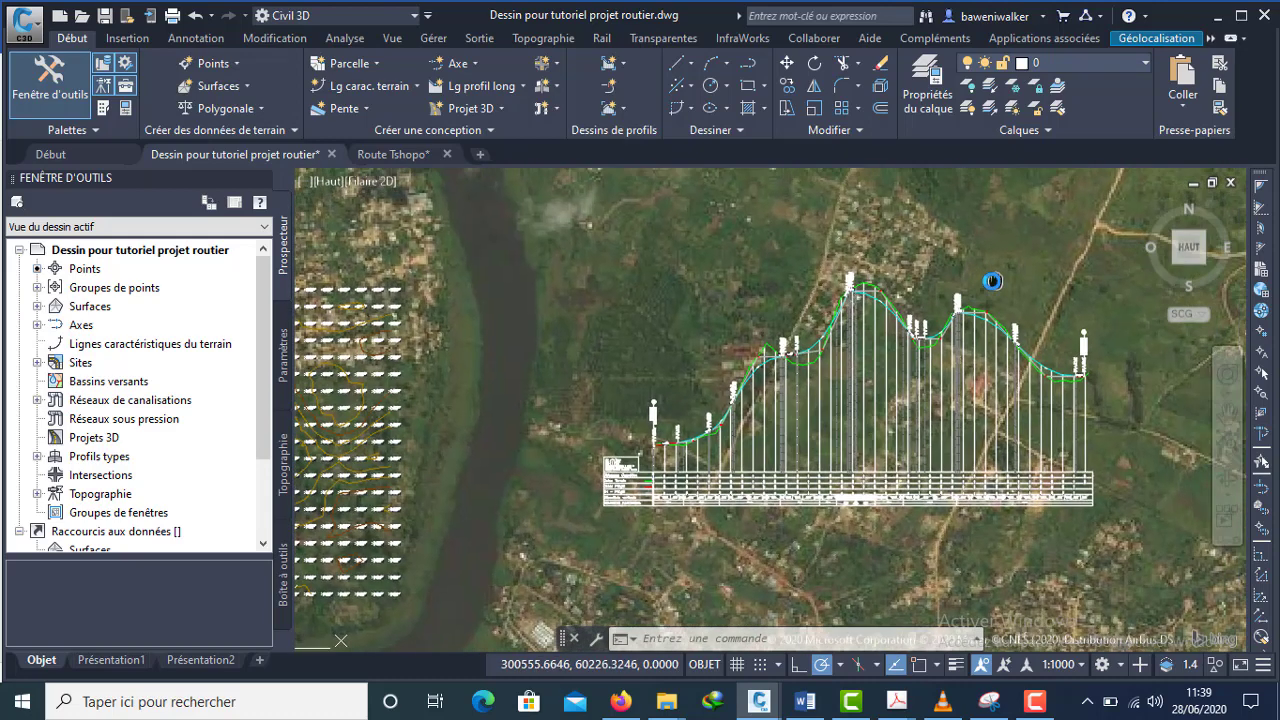
pyautogui.scroll(-3, 930, 305)
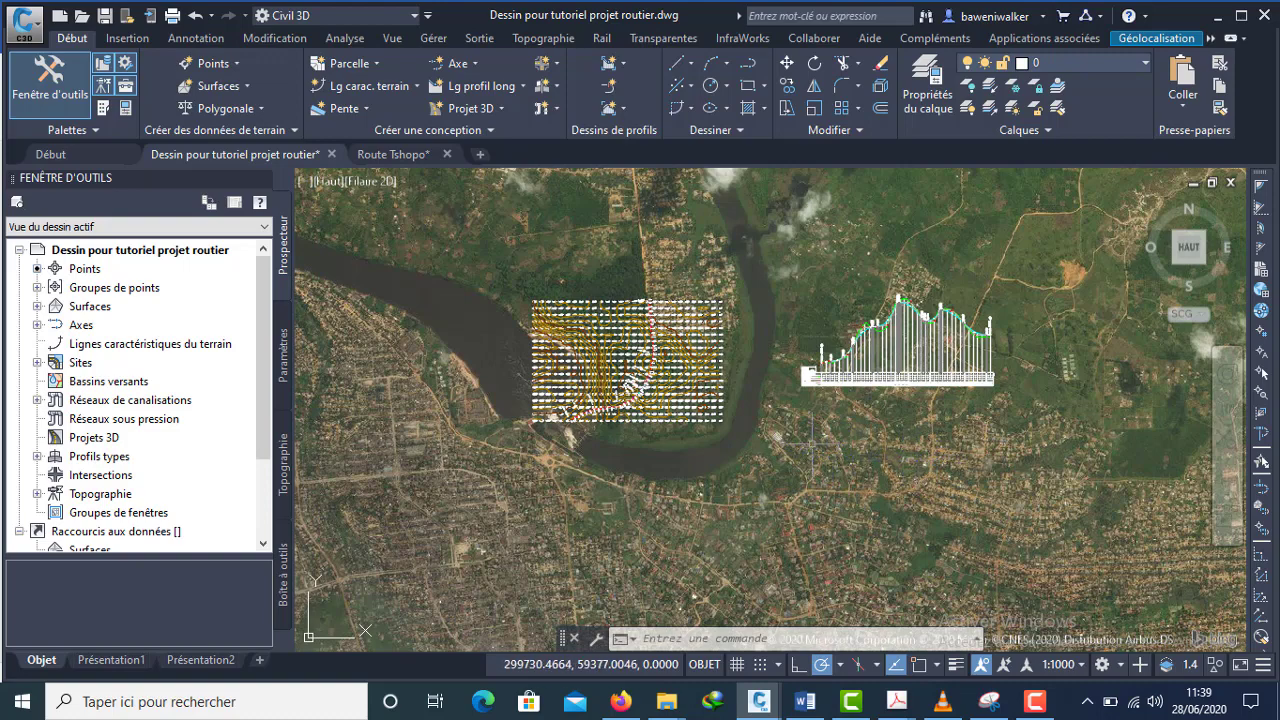
pyautogui.scroll(2, 775, 345)
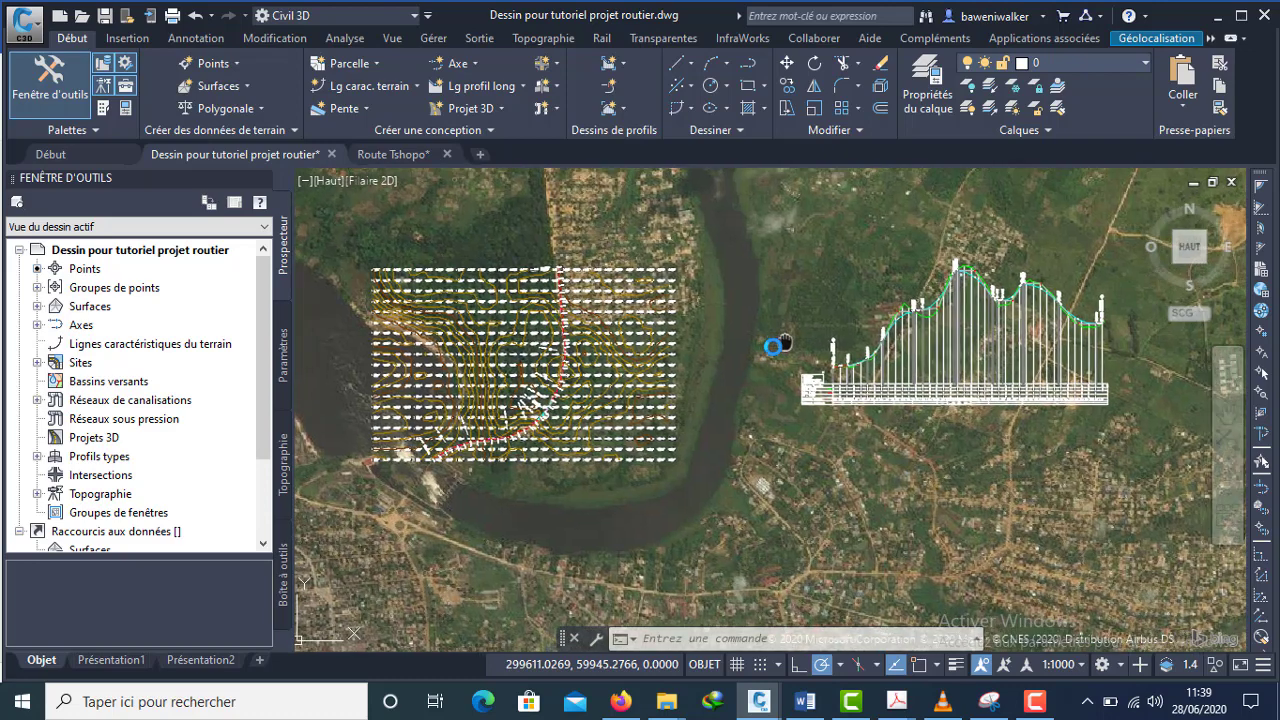
pyautogui.moveTo(775, 345); pyautogui.dragTo(766, 352, button='middle')
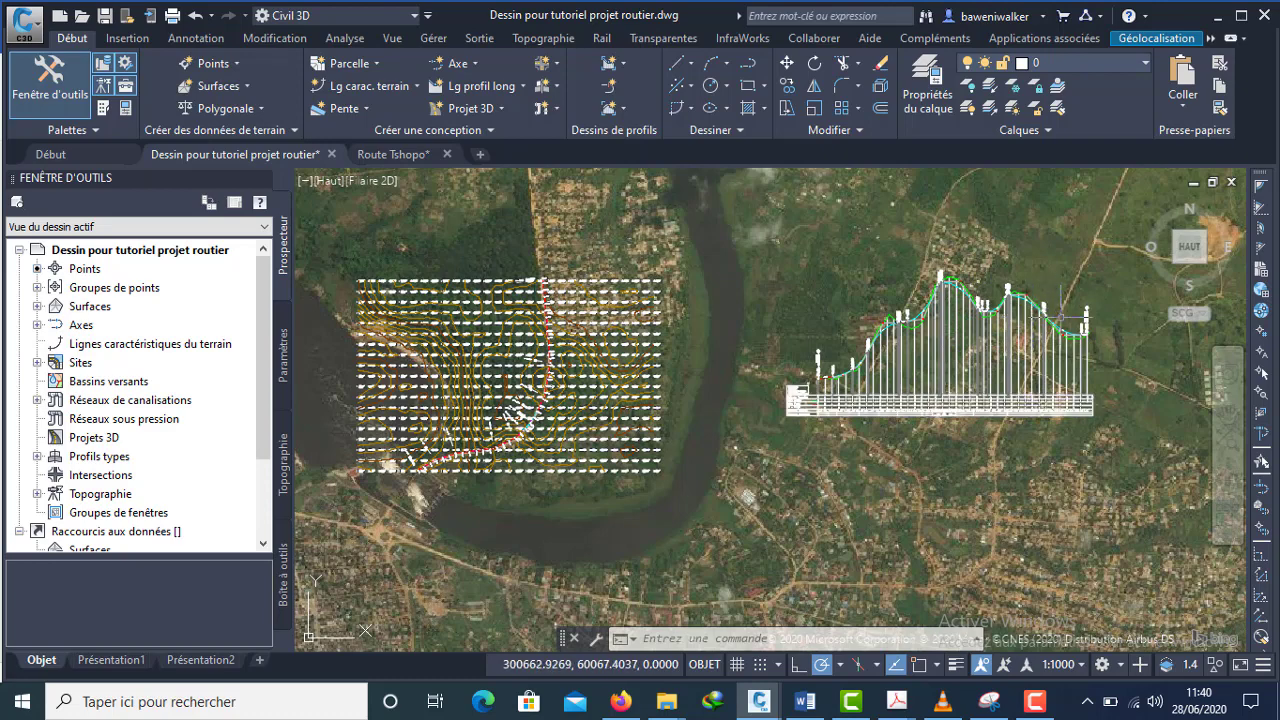
pyautogui.moveTo(1066, 320)
pyautogui.mouseDown(button='middle')
pyautogui.moveTo(966, 323)
pyautogui.moveTo(1009, 333)
pyautogui.mouseUp(button='middle')
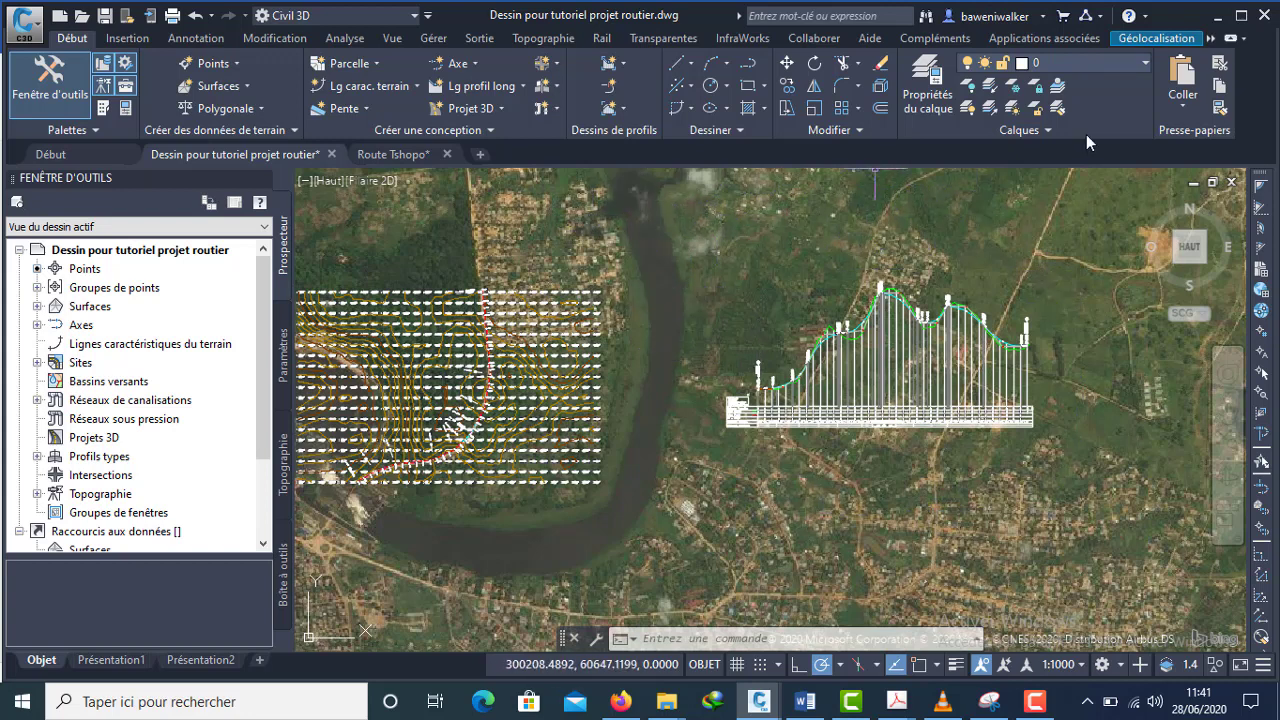
# - Turn off the online aerial map behind the drawing, leaving the plan and the profile view on a plain background
pyautogui.click(1141, 41)
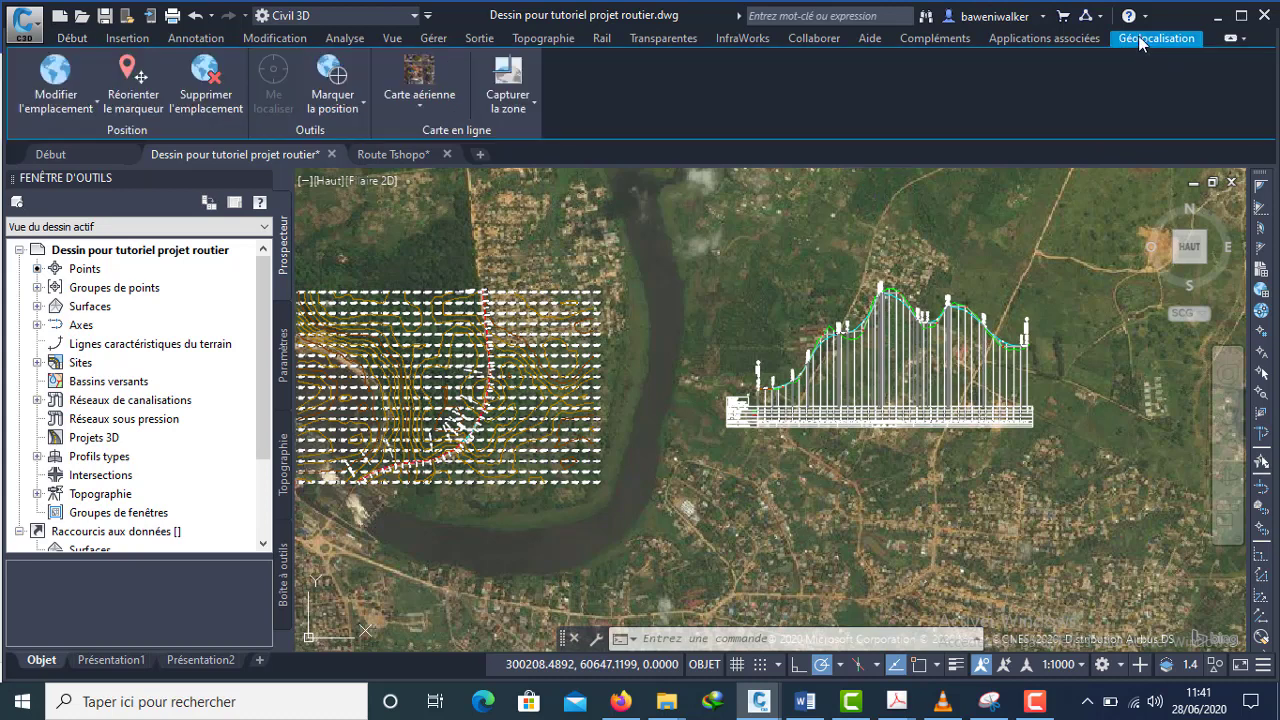
pyautogui.click(431, 101)
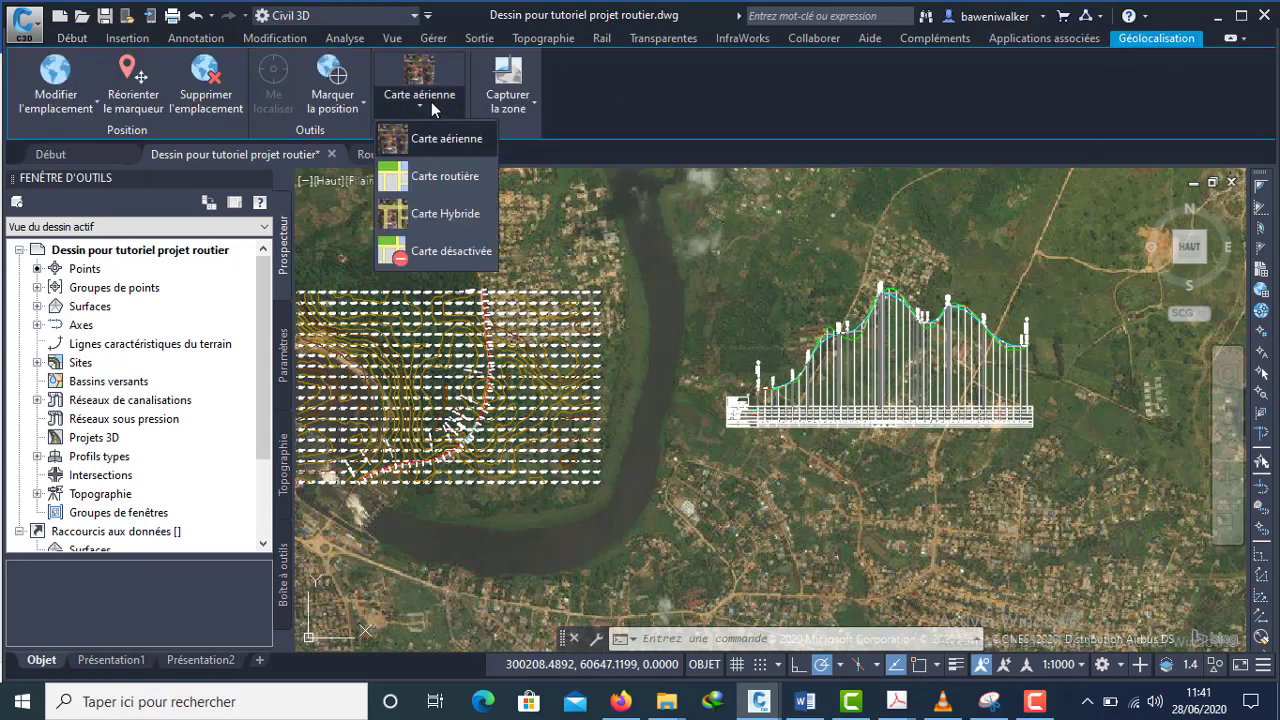
pyautogui.click(449, 251)
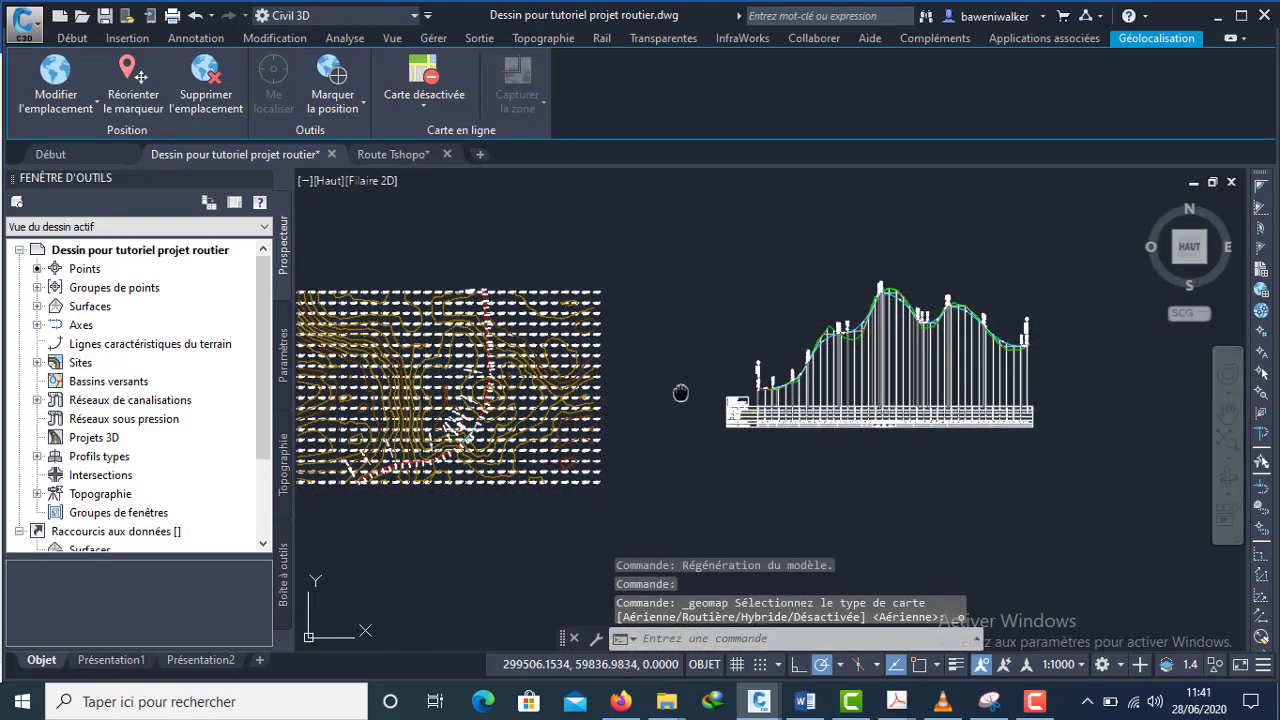
pyautogui.moveTo(680, 391); pyautogui.dragTo(750, 393, button='middle')
pyautogui.scroll(2, 760, 390)
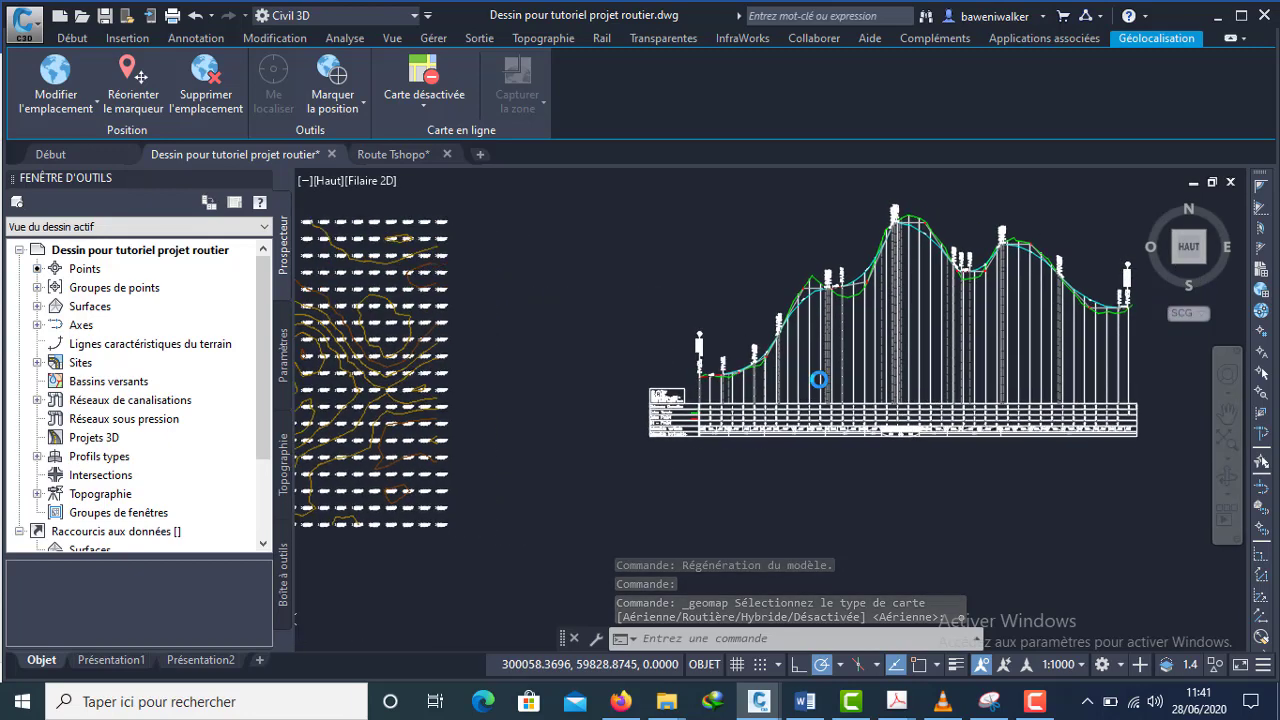
pyautogui.scroll(-2, 827, 376)
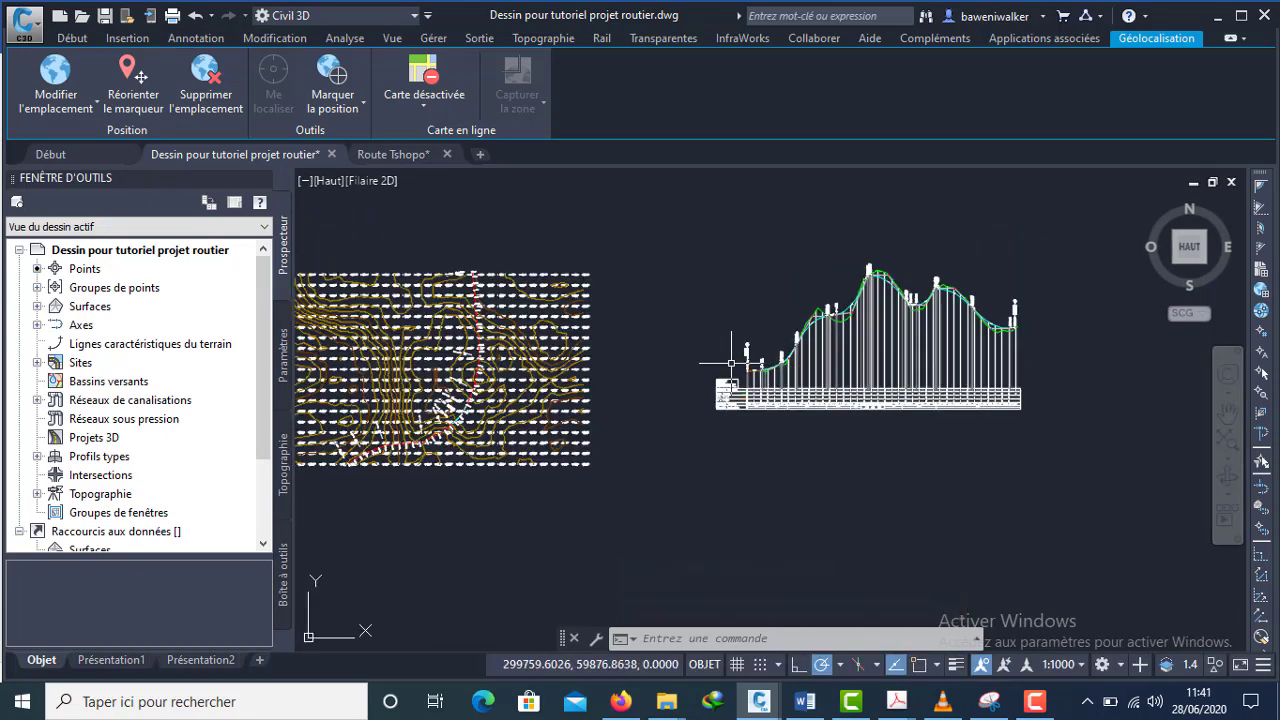
# - Start a new assembly (profil type) and set its name template to "Profil type -PT" followed by the Compteur suivant field
pyautogui.click(72, 38)
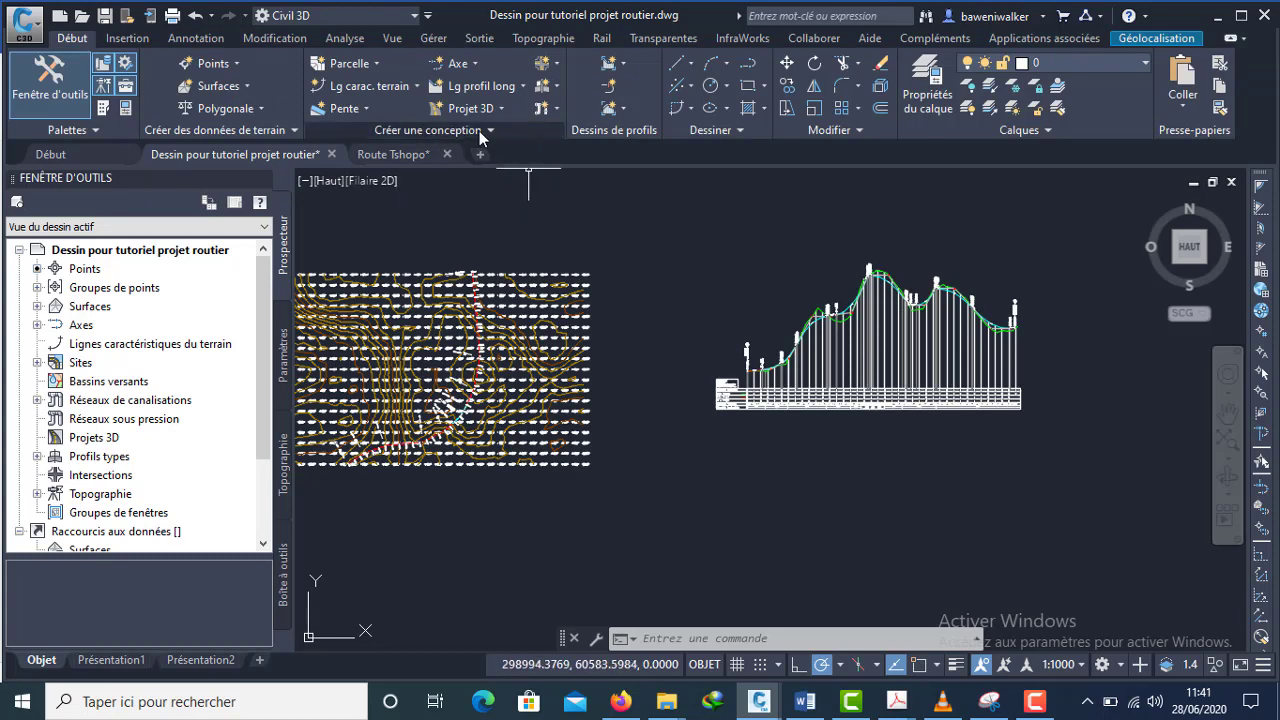
pyautogui.click(558, 88)
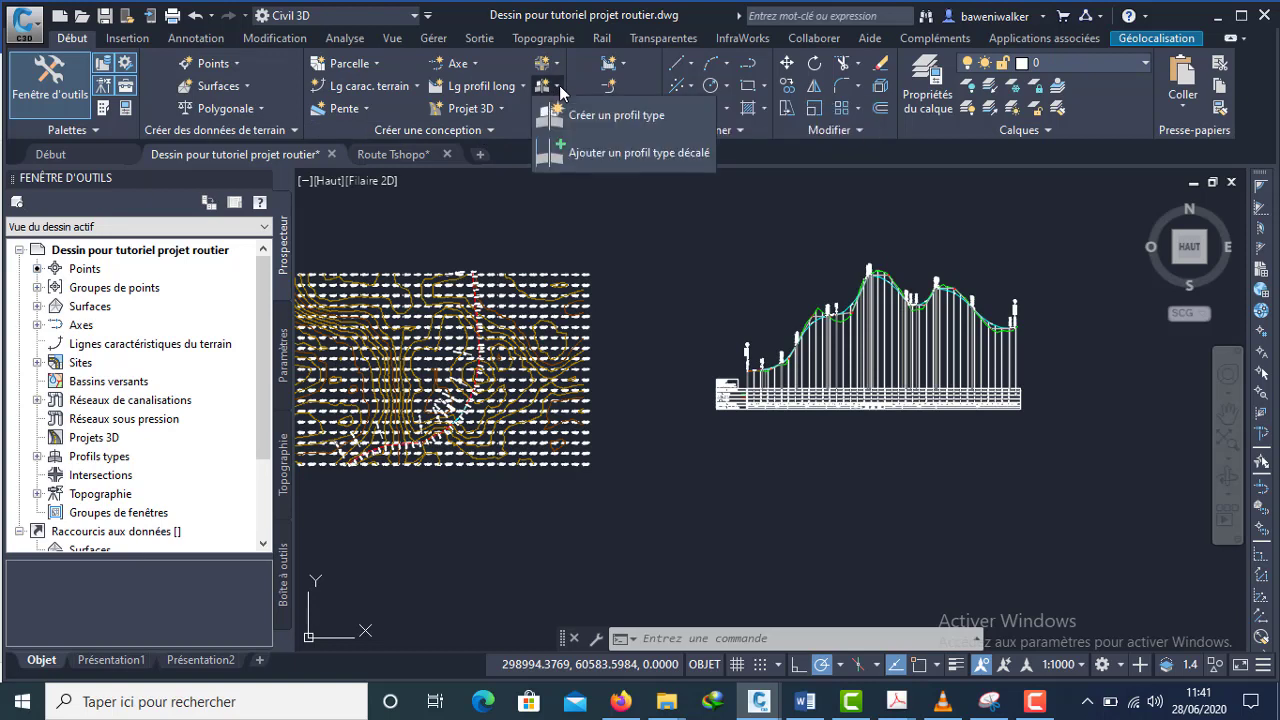
pyautogui.click(608, 117)
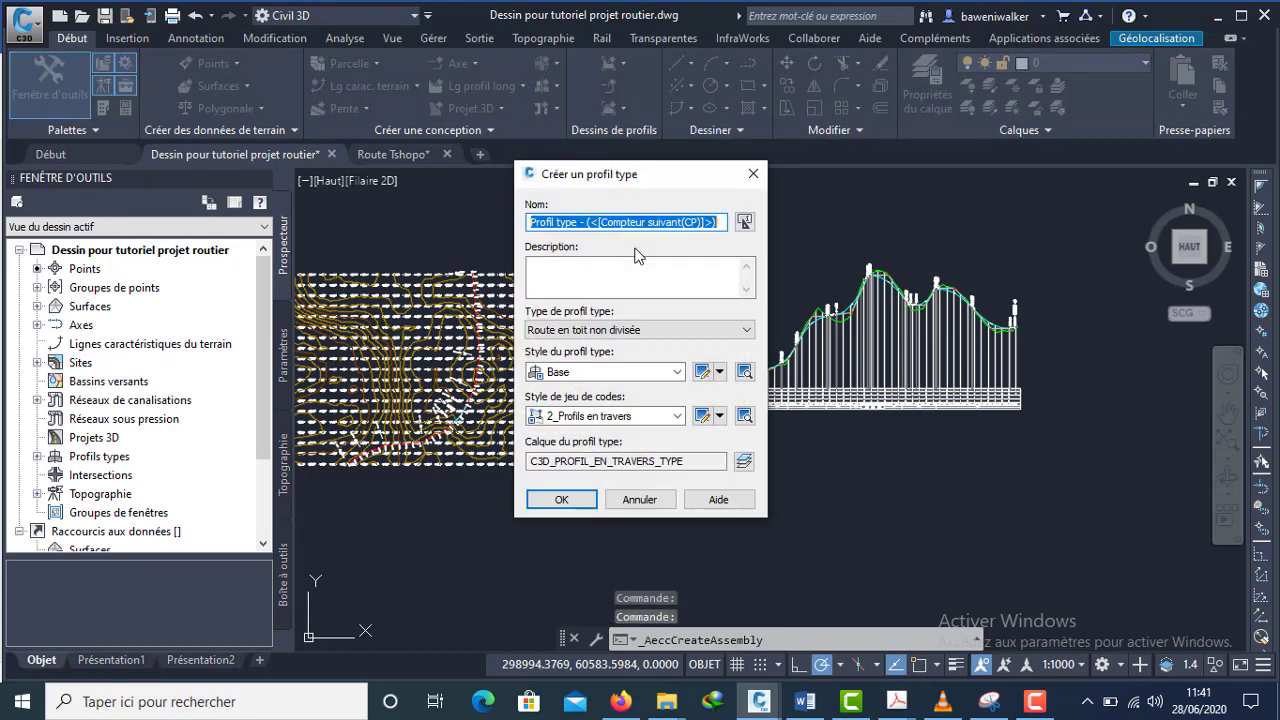
pyautogui.click(745, 222)
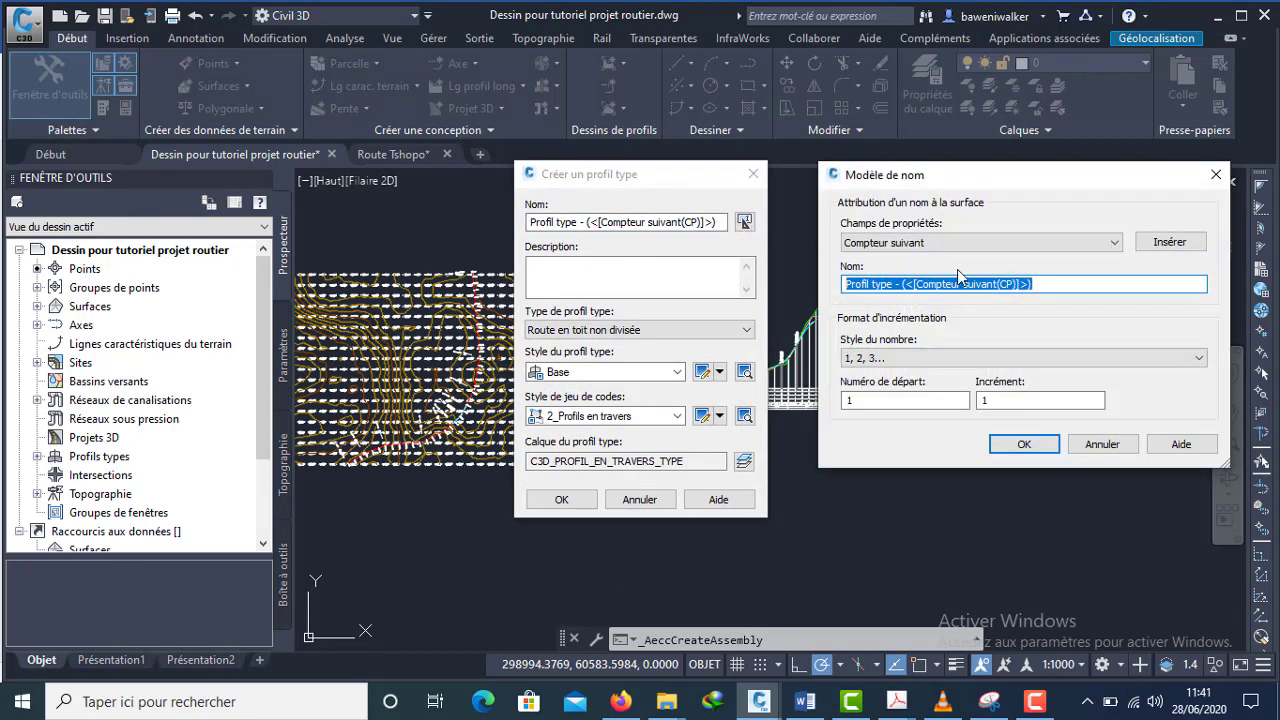
pyautogui.moveTo(1040, 282); pyautogui.dragTo(911, 287)
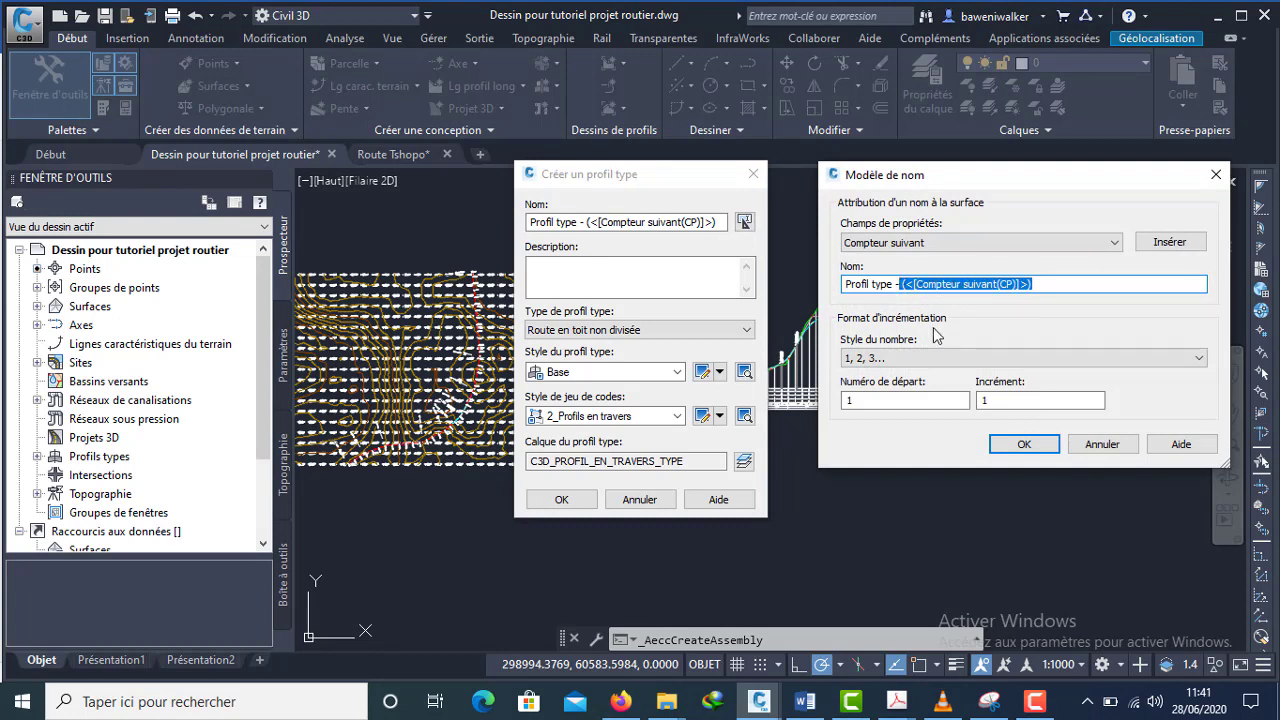
pyautogui.write('Profil type -PT')
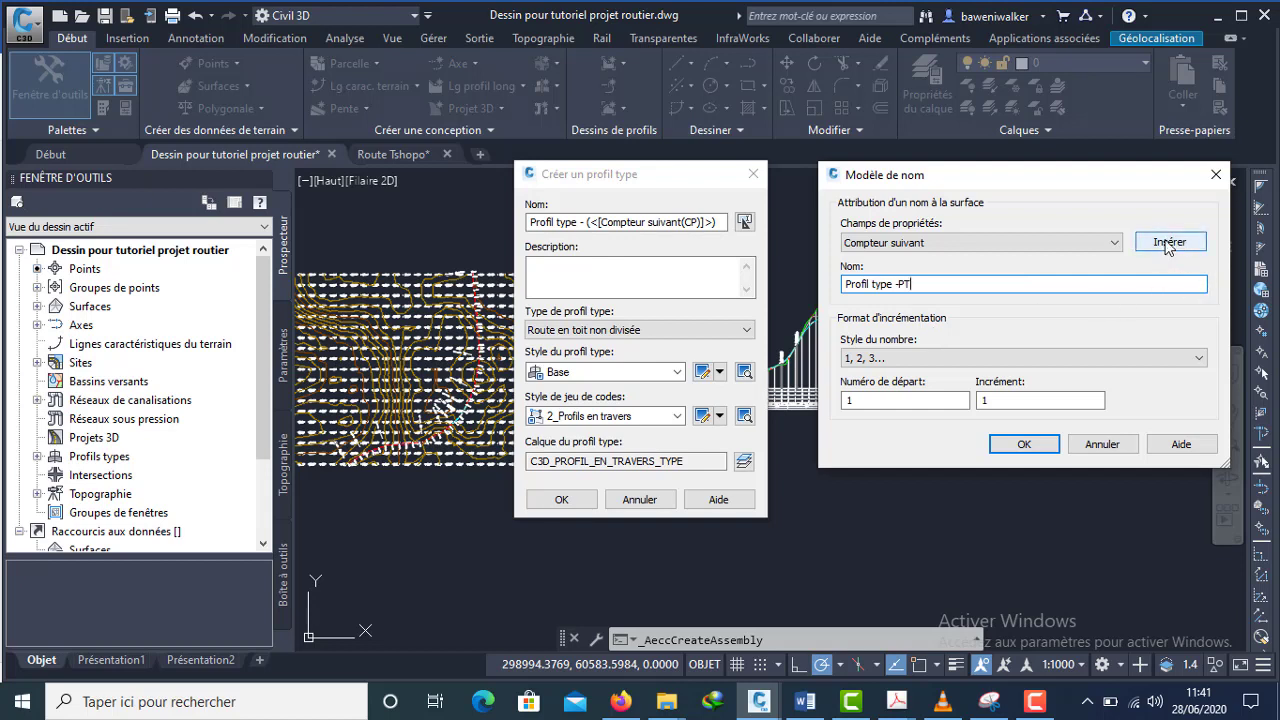
pyautogui.click(1168, 243)
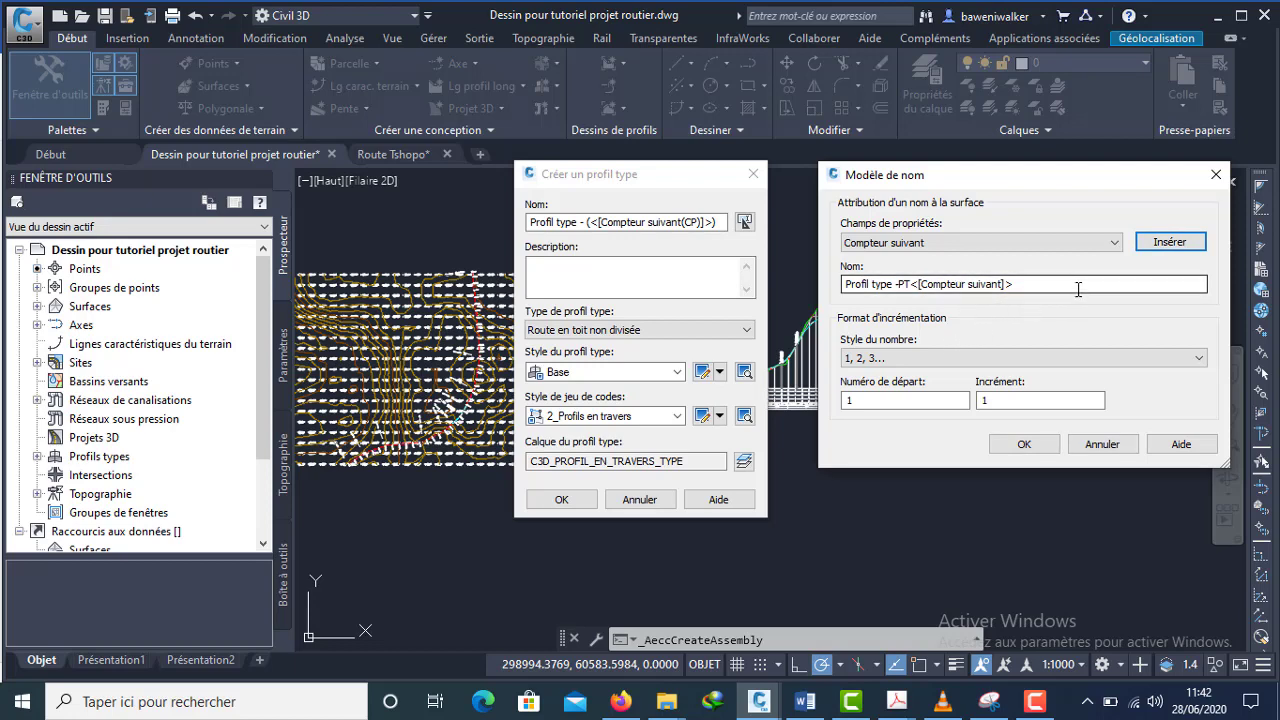
pyautogui.click(1033, 446)
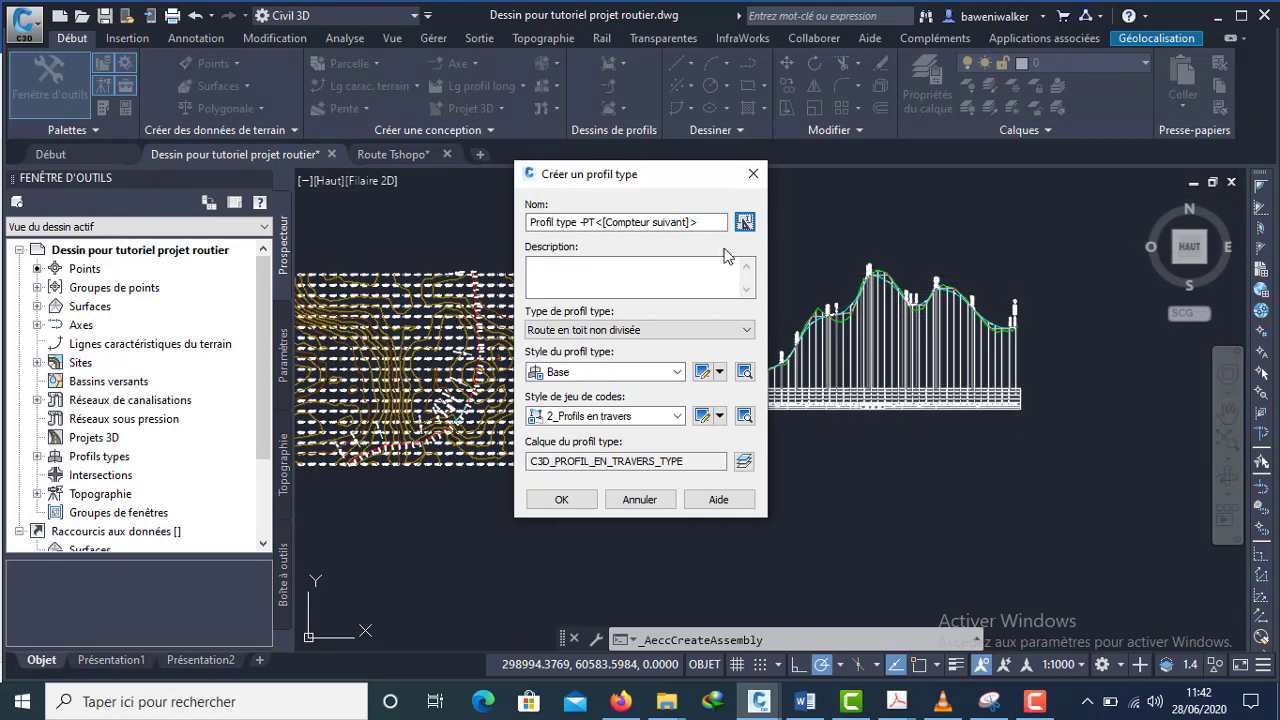
# - Create the assembly as Route en toit non divisée with style Base and code set 2_Profils en travers, placing its baseline between plan and profile
pyautogui.moveTo(671, 183); pyautogui.dragTo(696, 137)
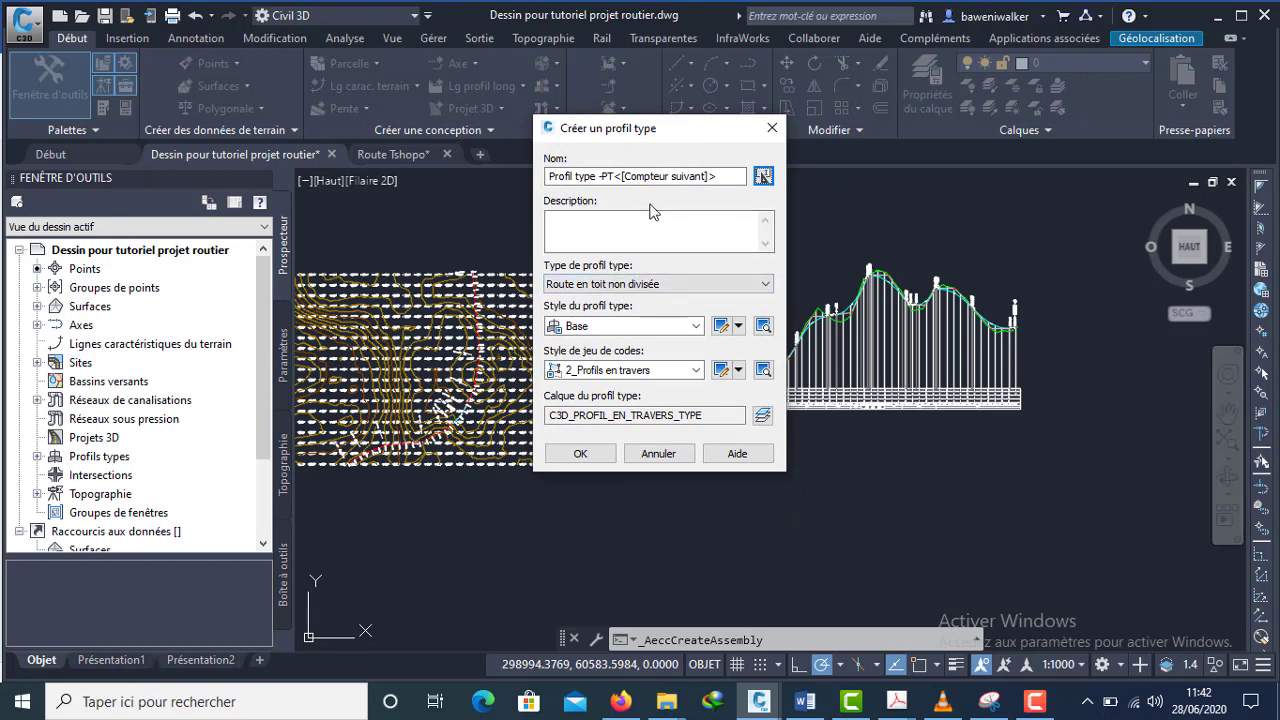
pyautogui.click(762, 284)
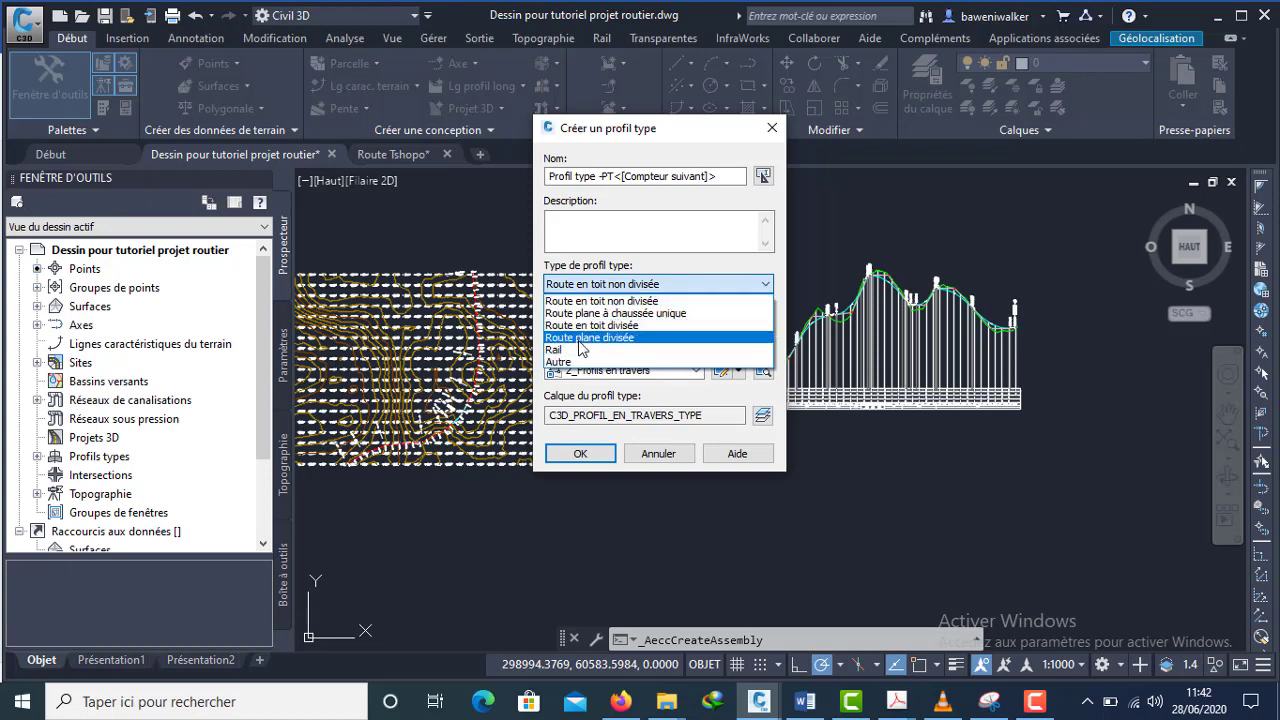
pyautogui.click(644, 292)
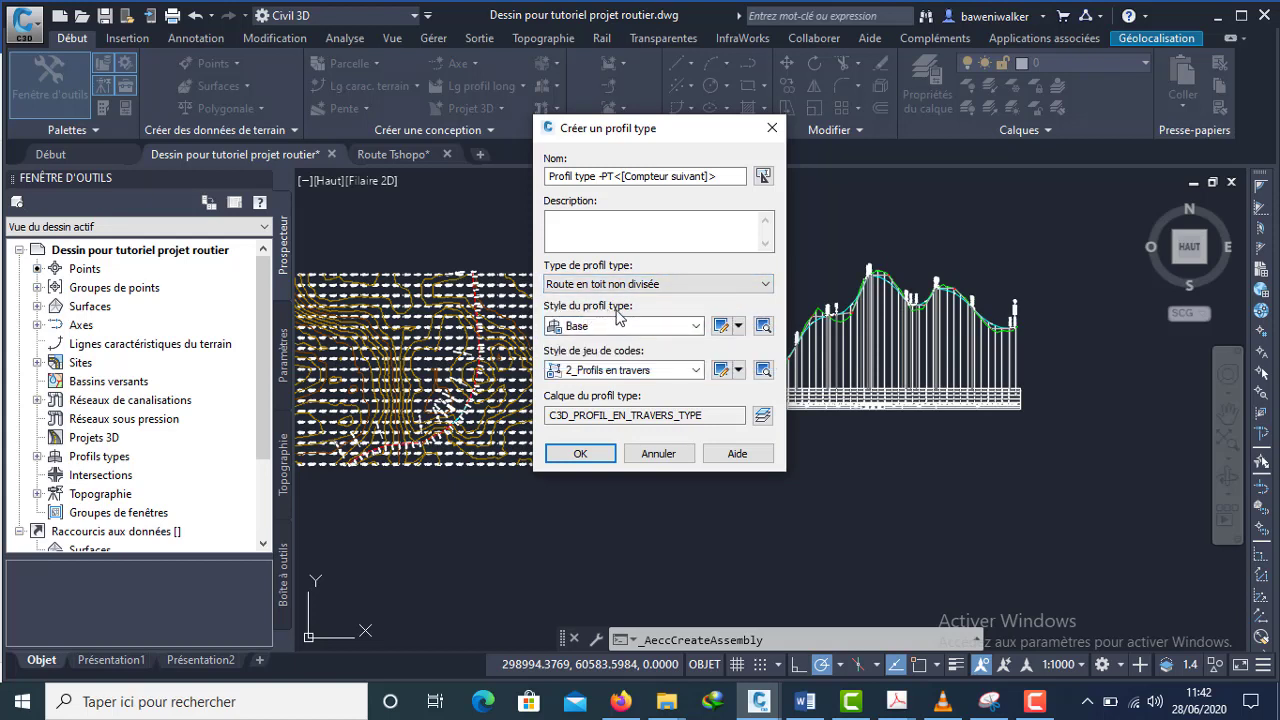
pyautogui.click(696, 327)
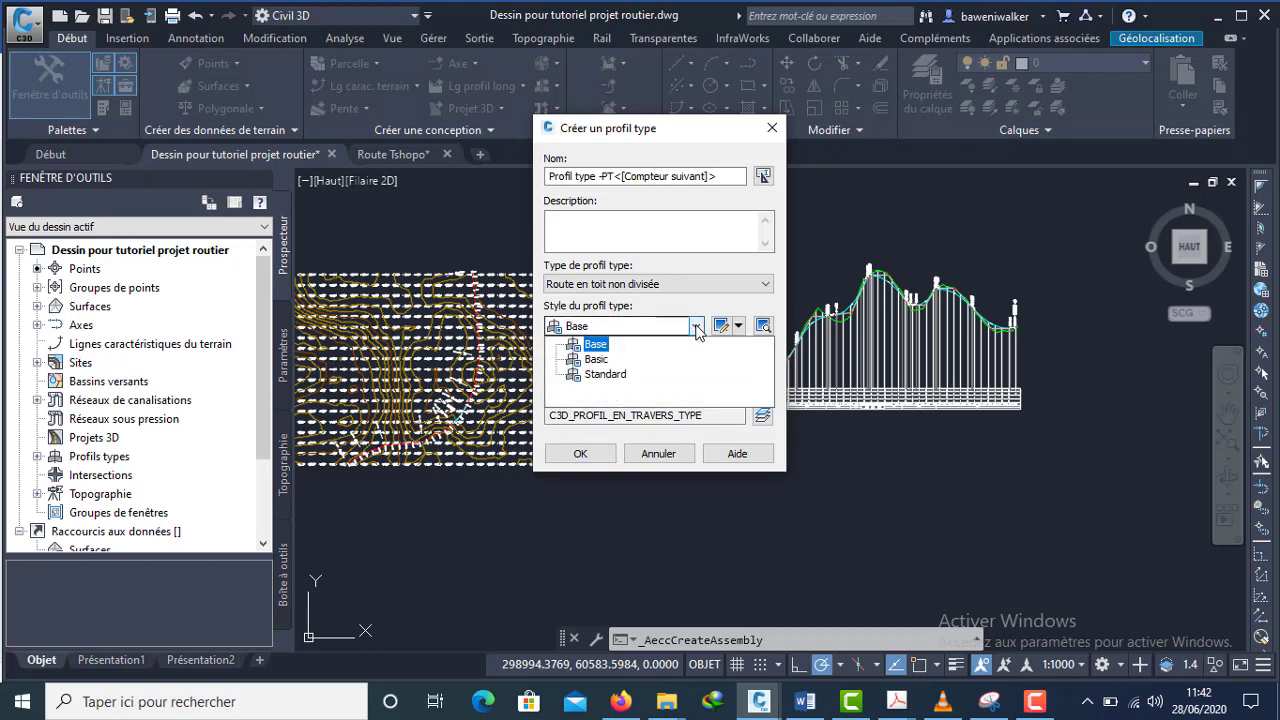
pyautogui.click(696, 328)
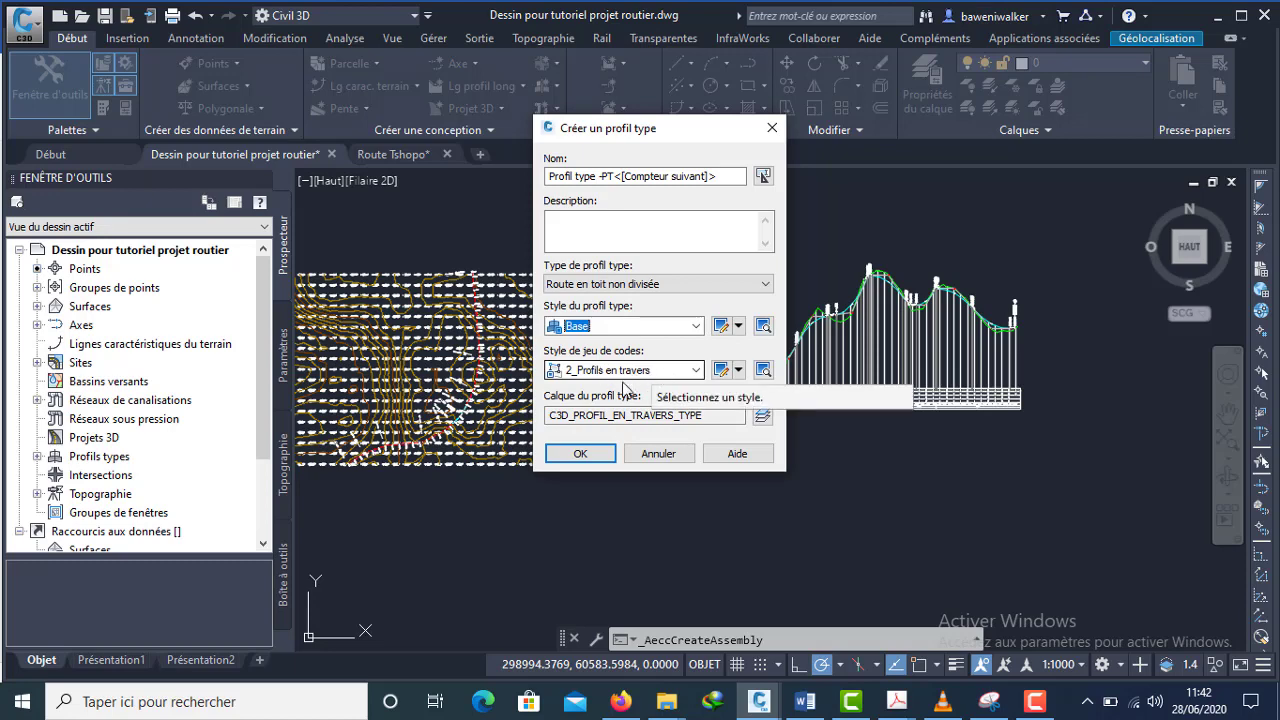
pyautogui.click(695, 370)
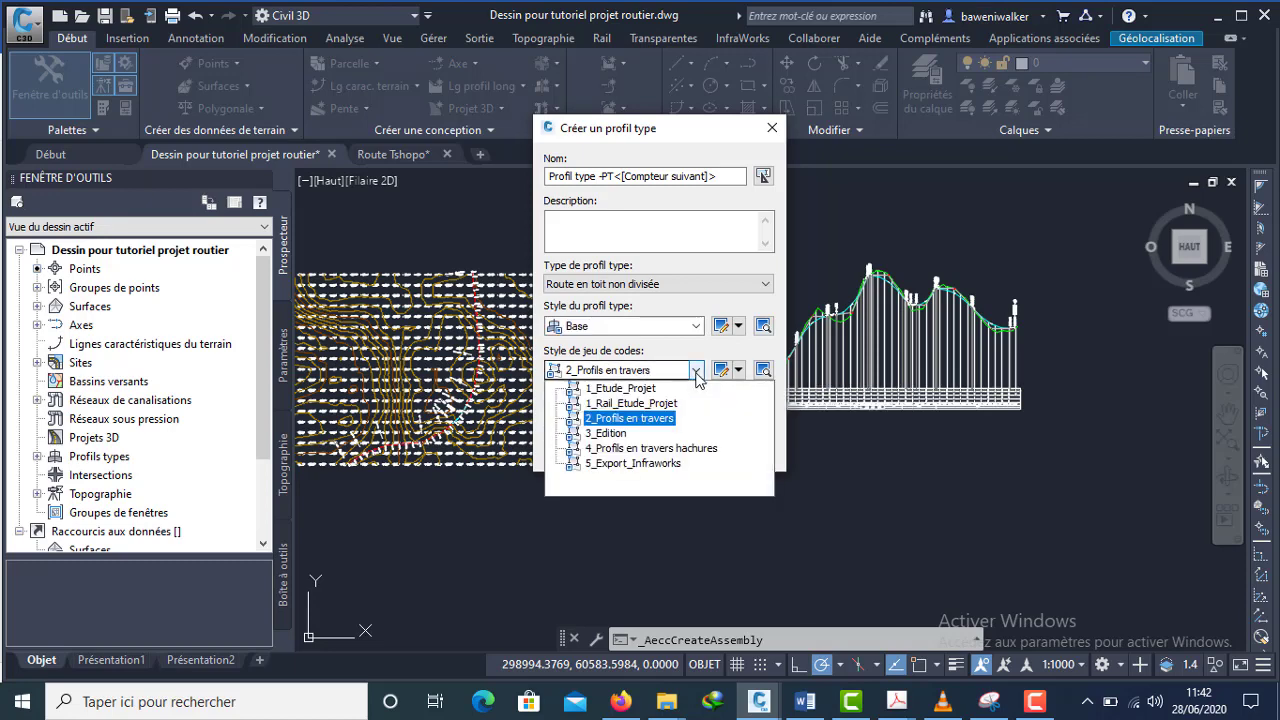
pyautogui.click(696, 370)
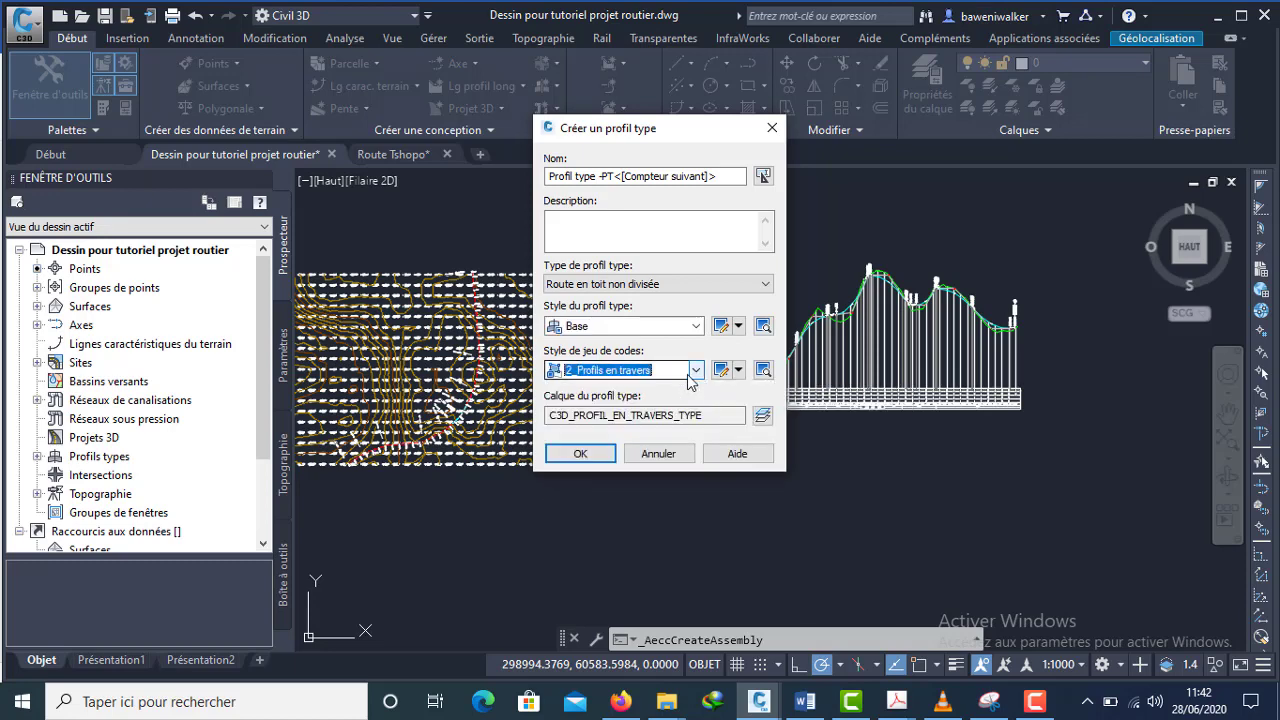
pyautogui.click(581, 454)
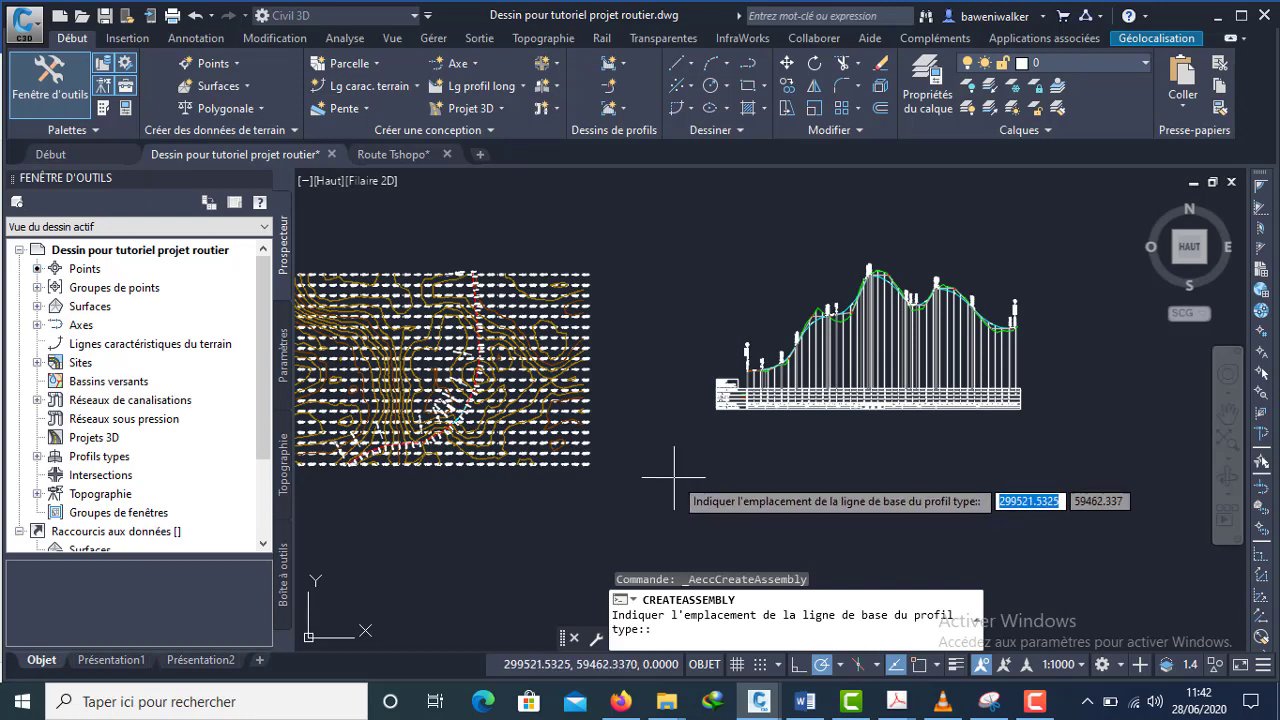
pyautogui.click(580, 230)
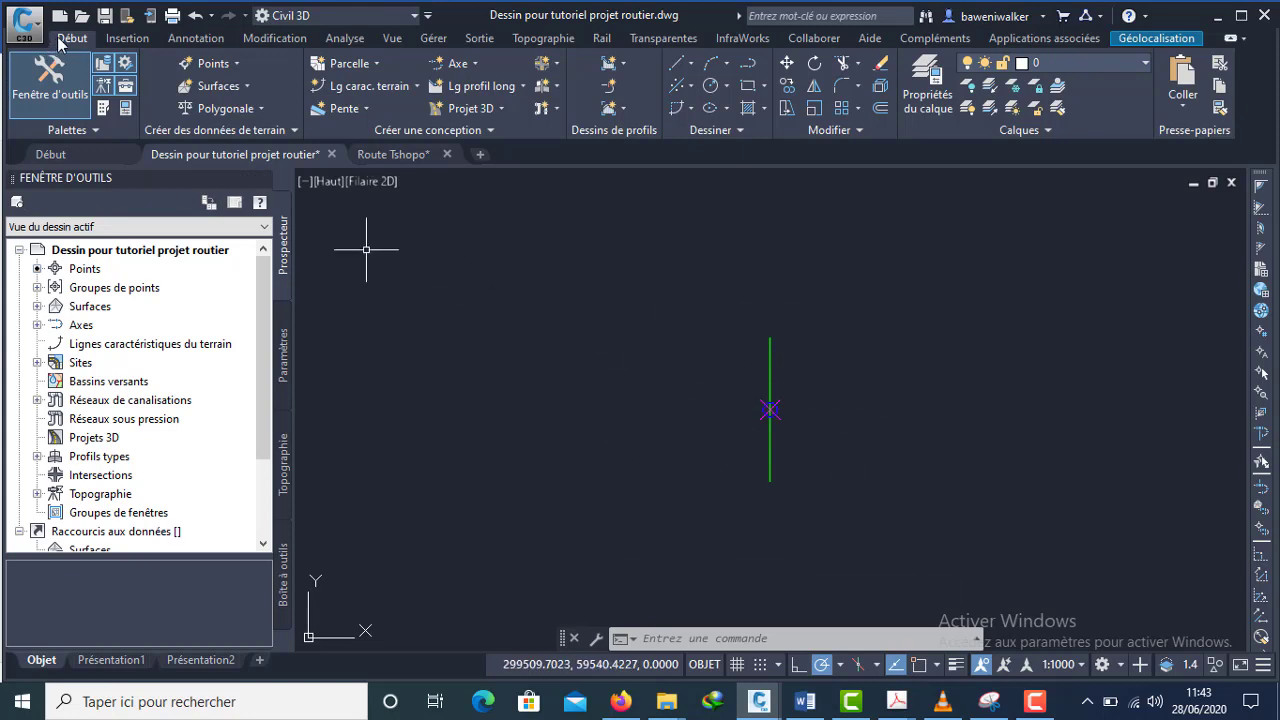
# - Open the subassembly tool palettes and start inserting a VoieDéversAxeRotation lane from the Voies set
pyautogui.click(103, 111)
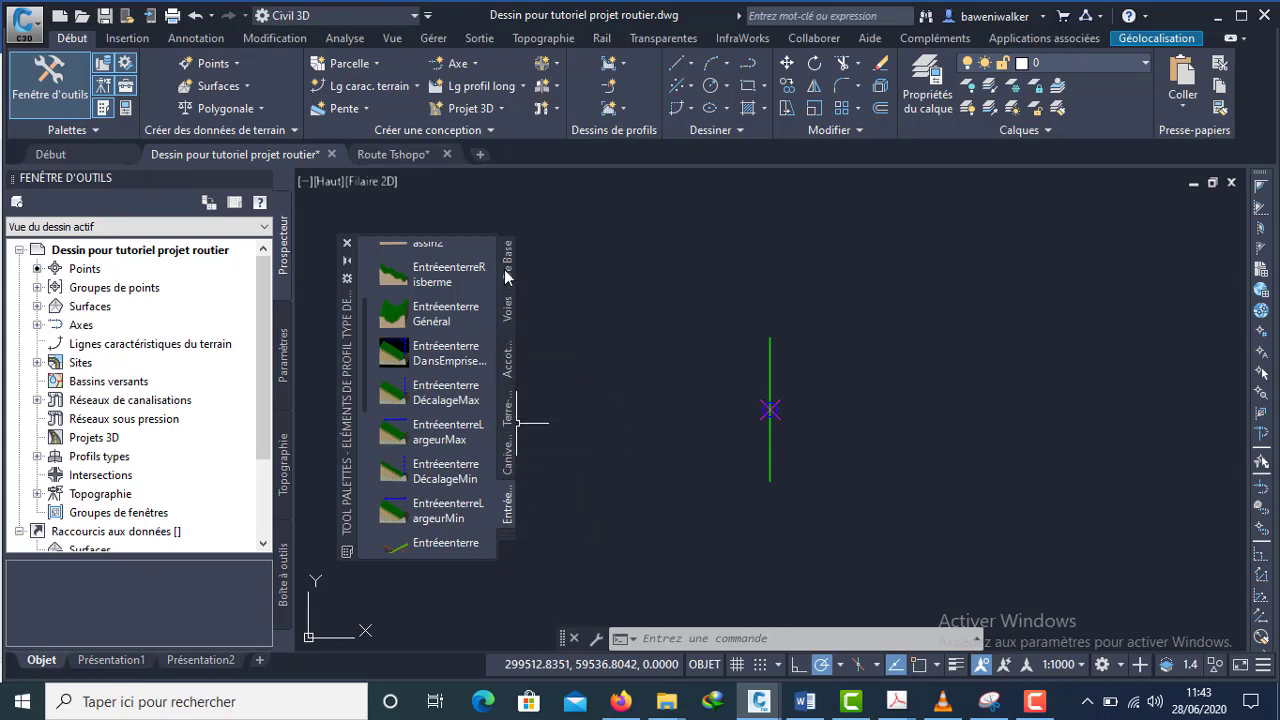
pyautogui.click(509, 545)
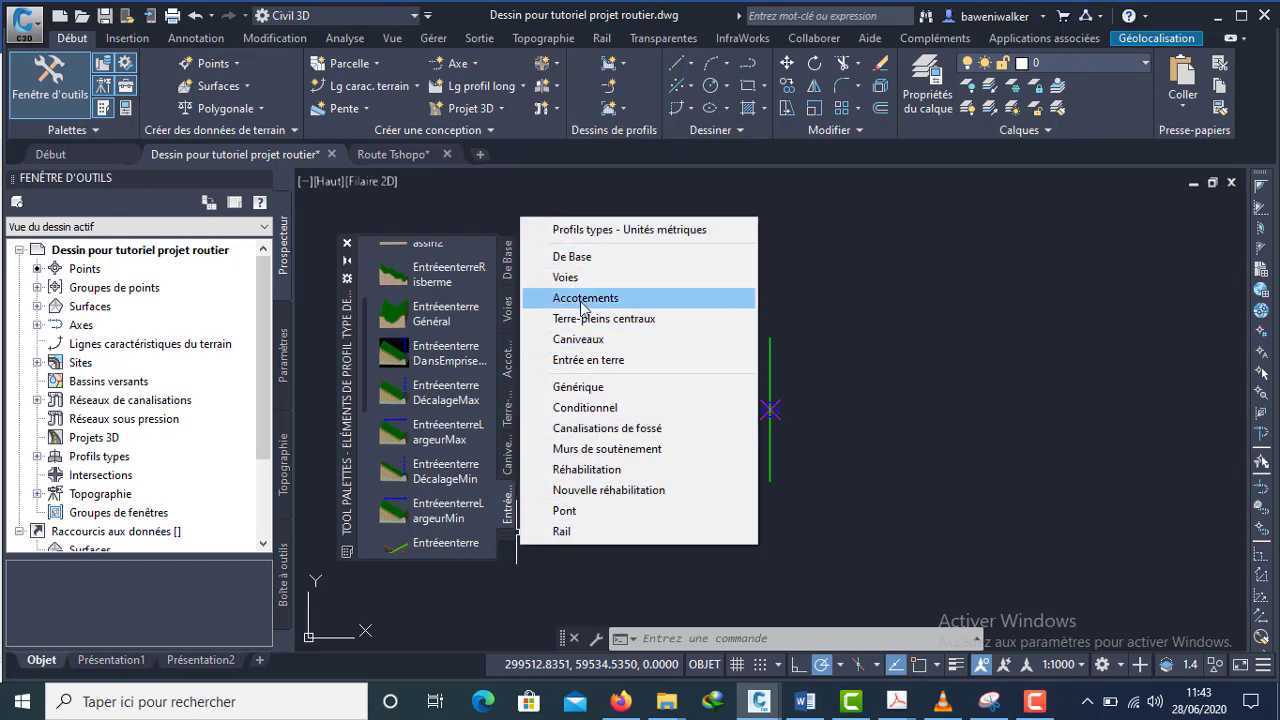
pyautogui.click(512, 530)
pyautogui.click(509, 529)
pyautogui.click(509, 529)
pyautogui.click(508, 530)
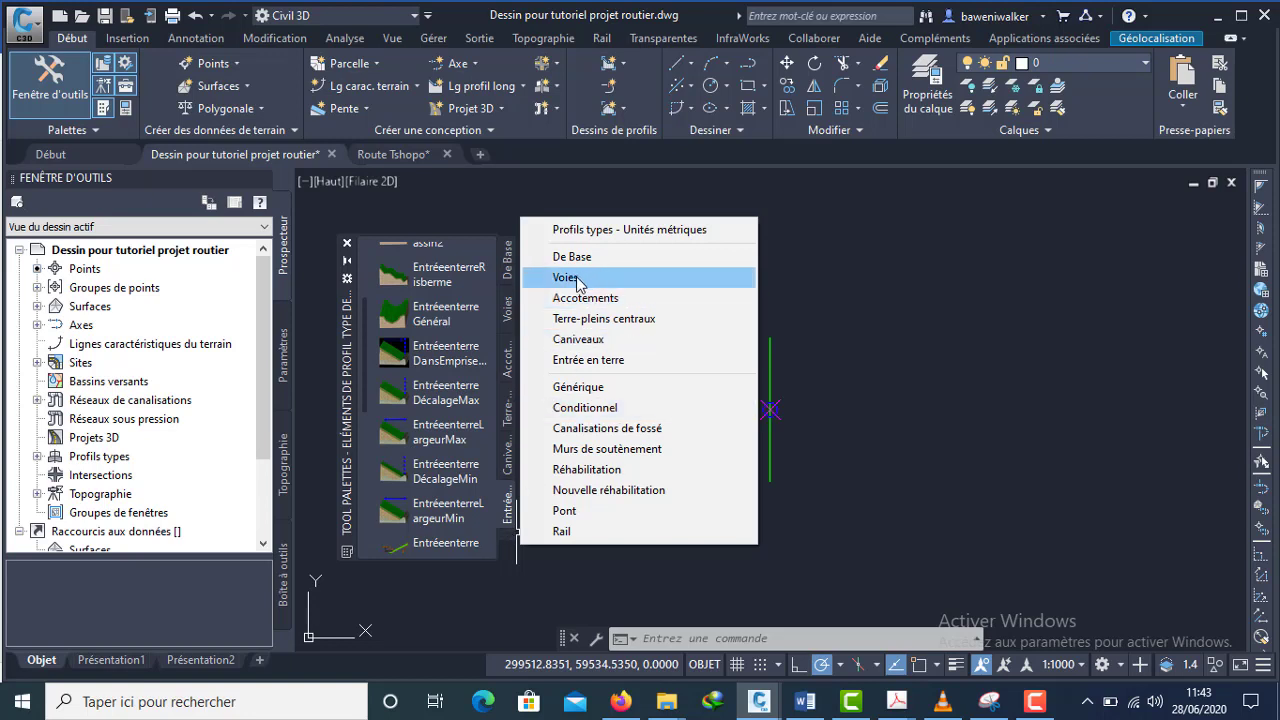
pyautogui.click(507, 308)
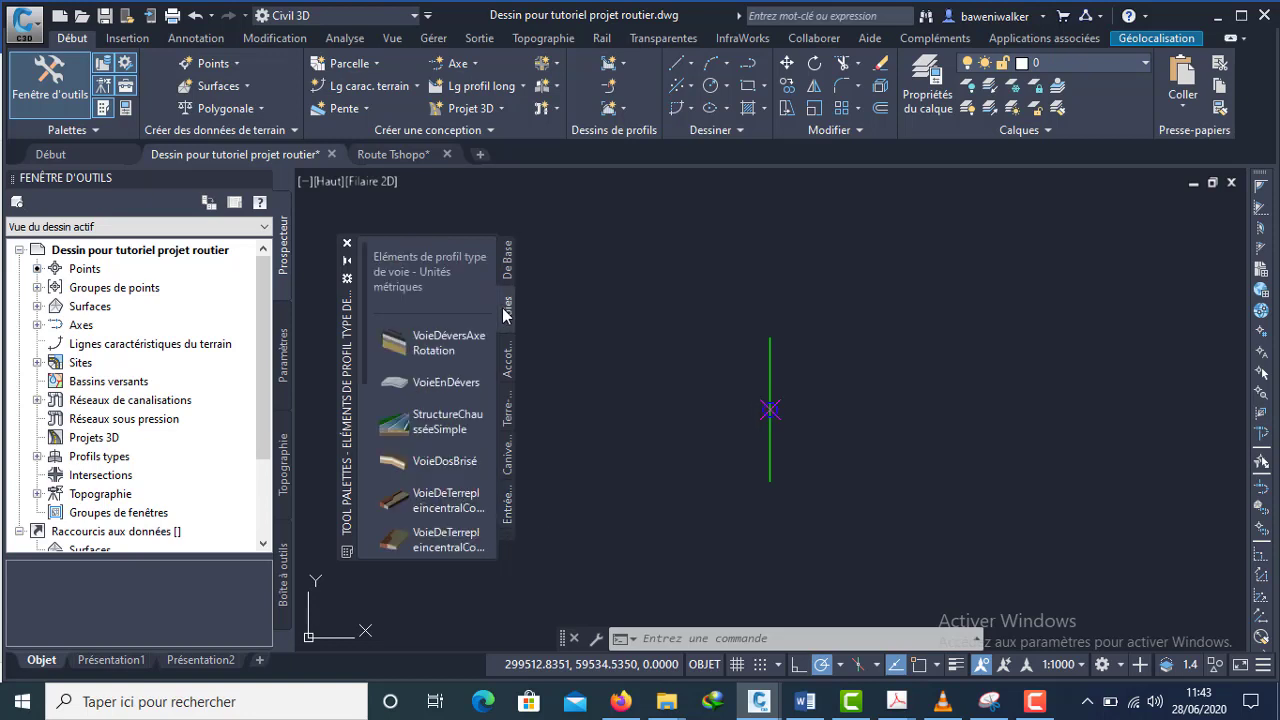
pyautogui.click(449, 345)
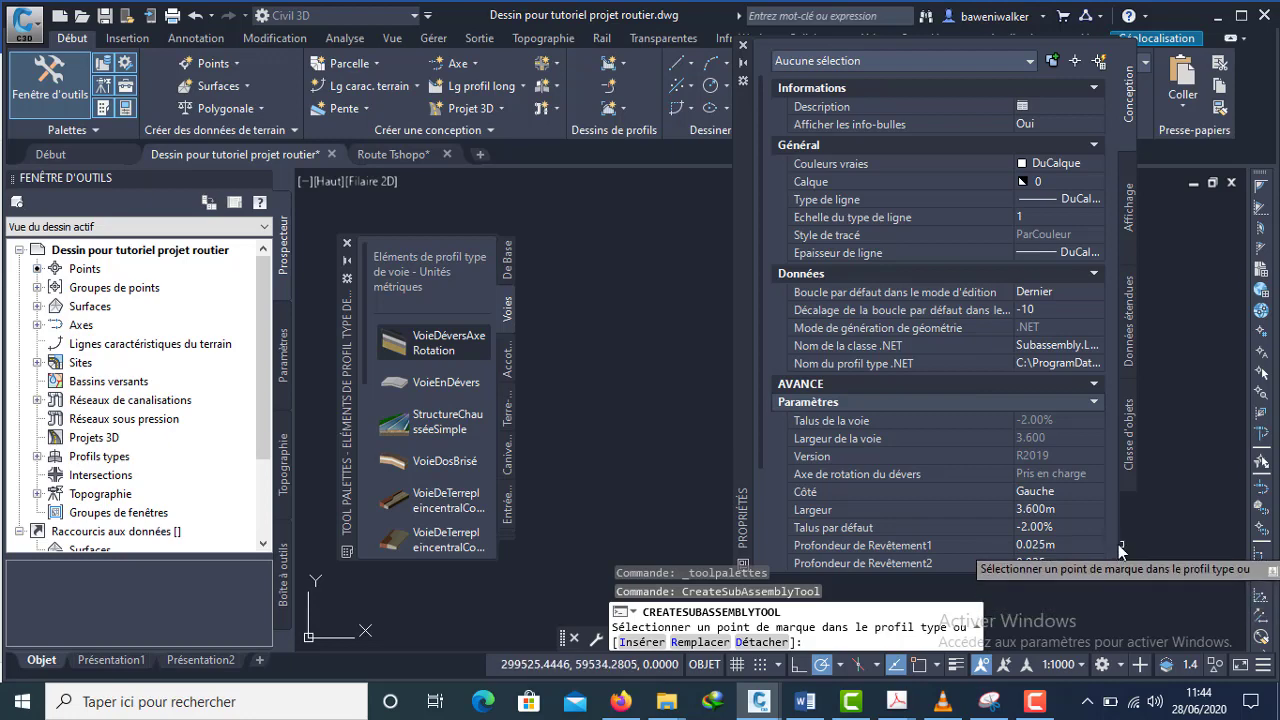
# - Set the lane's width to 3.5 m, default slope to -3%, Revêtement1 depth to 0.05 m and Revêtement2 depth to 0 m
pyautogui.moveTo(1117, 545); pyautogui.dragTo(1144, 541)
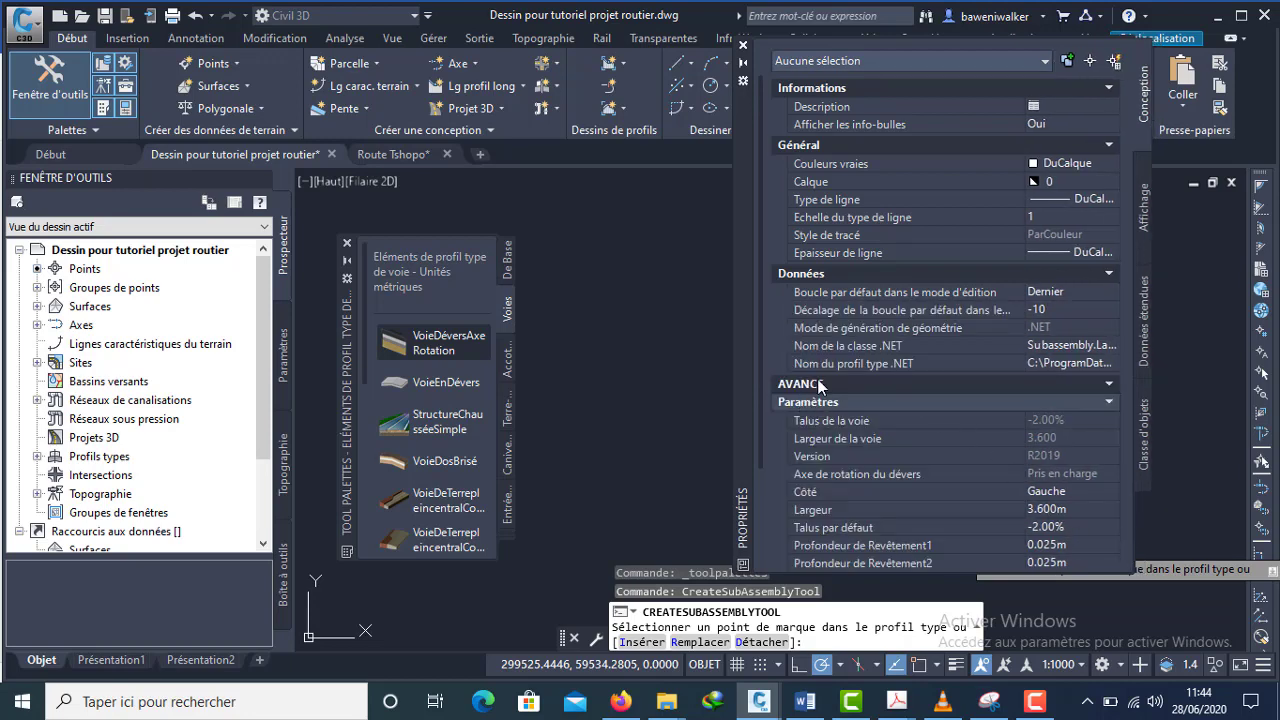
pyautogui.moveTo(761, 403); pyautogui.dragTo(770, 542)
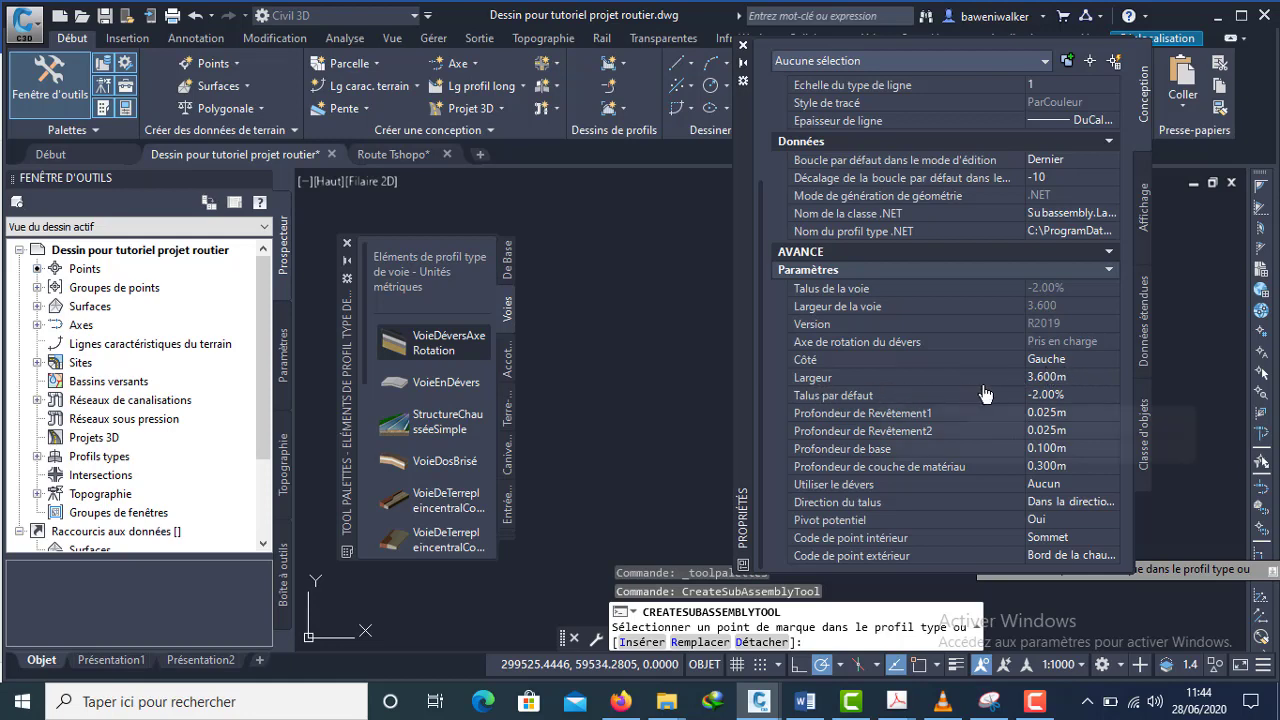
pyautogui.click(1045, 380)
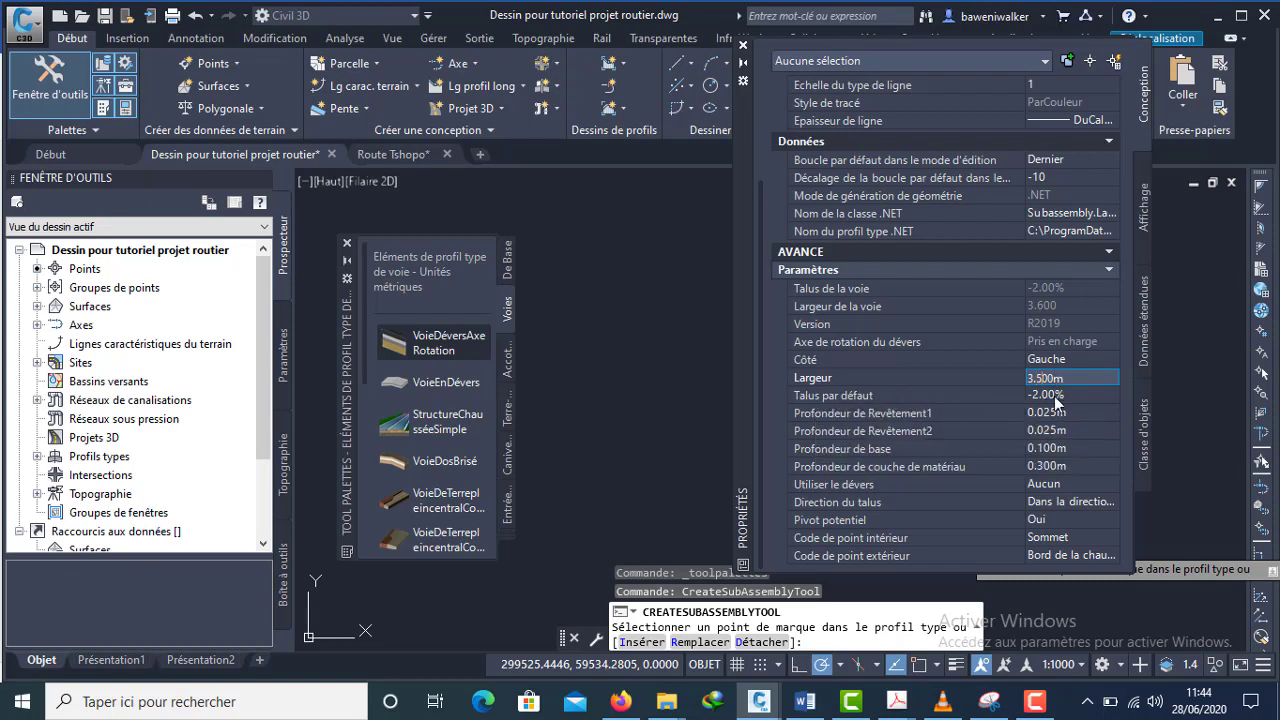
pyautogui.click(1040, 403)
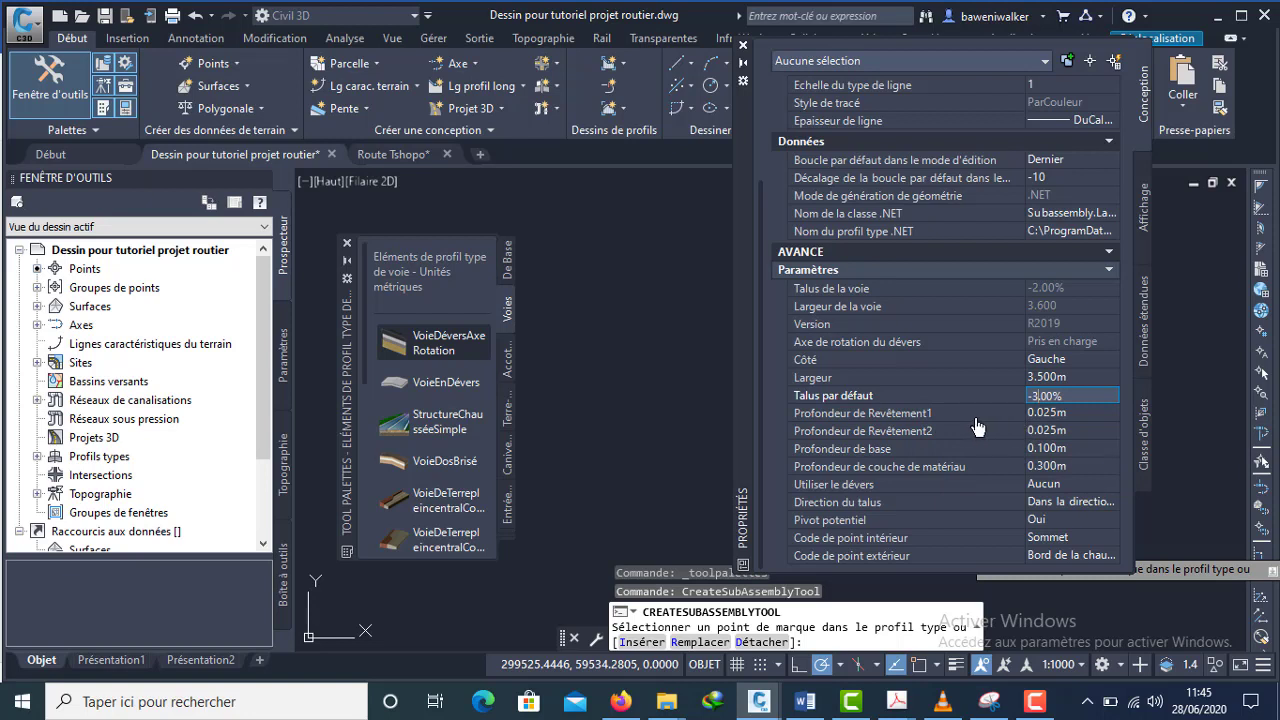
pyautogui.click(1049, 414)
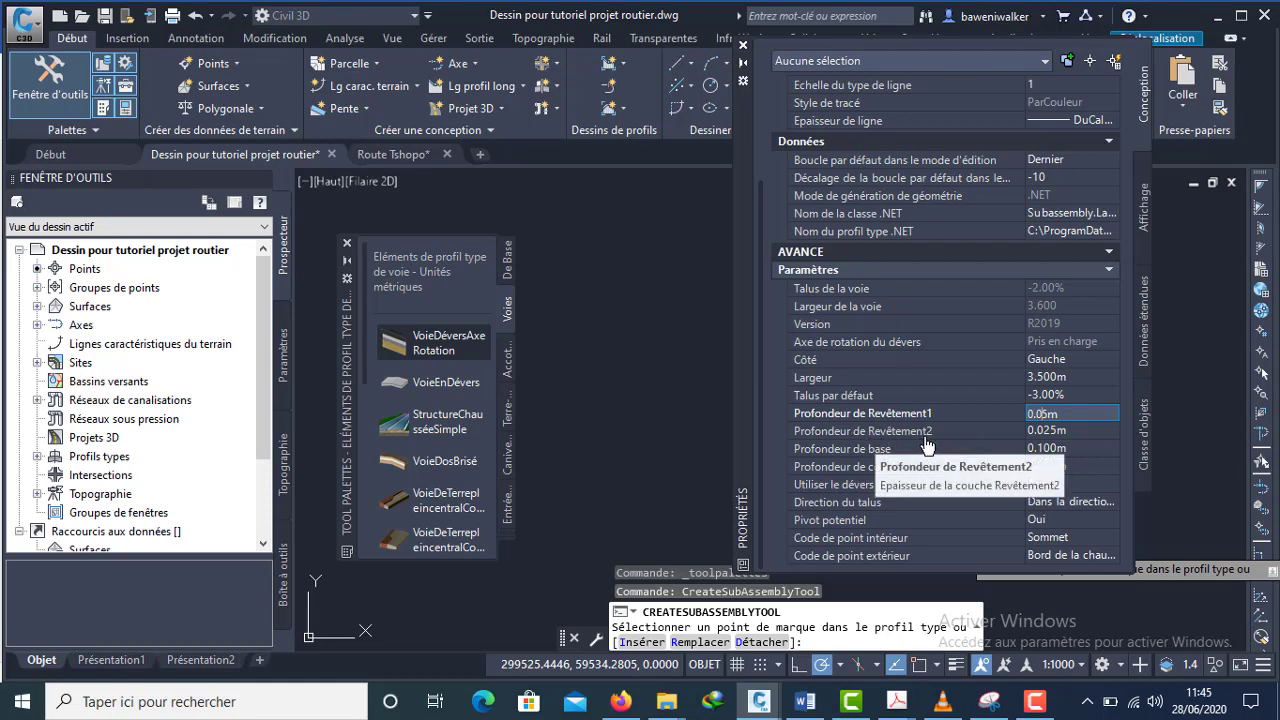
pyautogui.click(1050, 432)
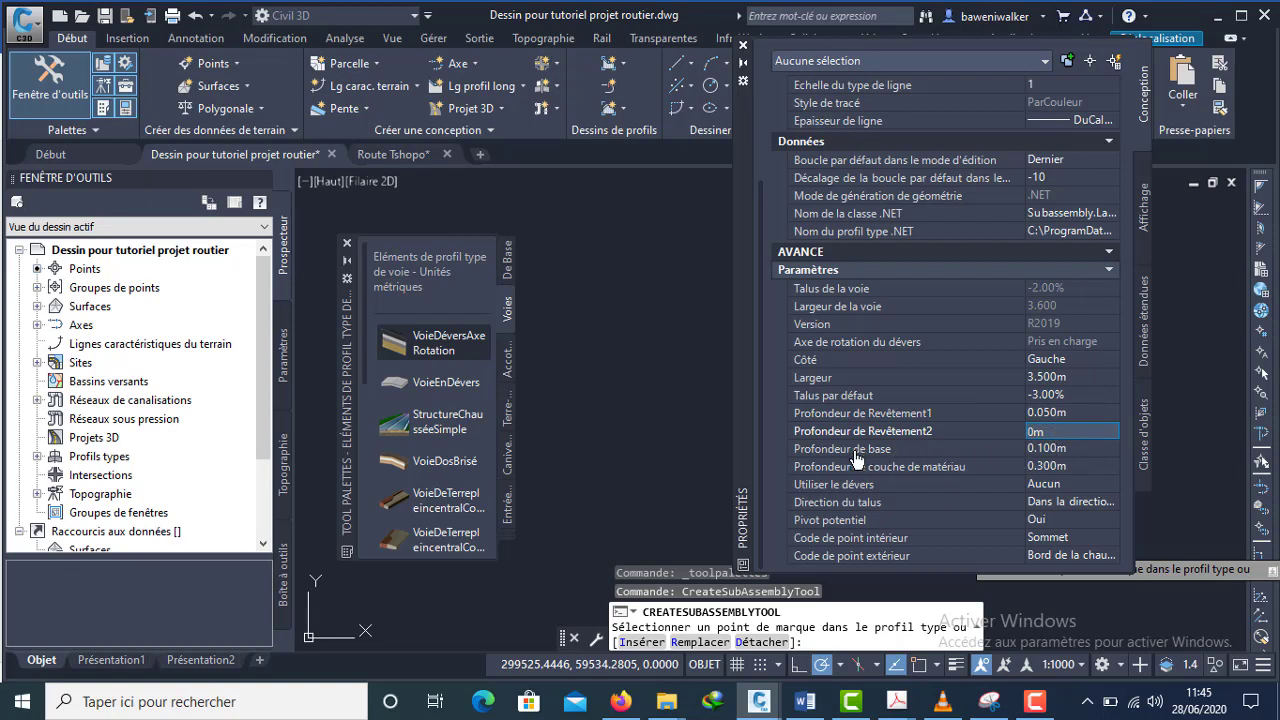
# - Set the lane's base depth to 0.25 m and its material layer depth (couche de matériau) to 0.2 m
pyautogui.click(1052, 449)
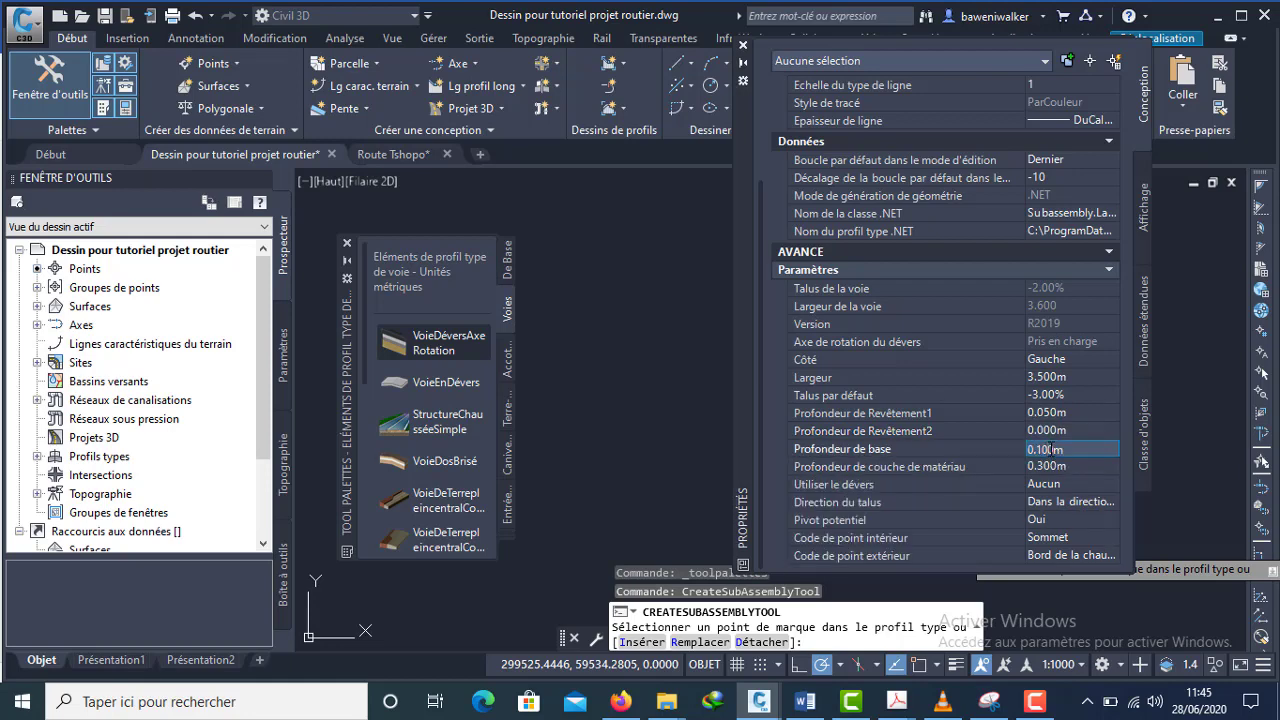
pyautogui.press('BackSpace')
pyautogui.press('BackSpace')
pyautogui.write('25')
pyautogui.click(1047, 467)
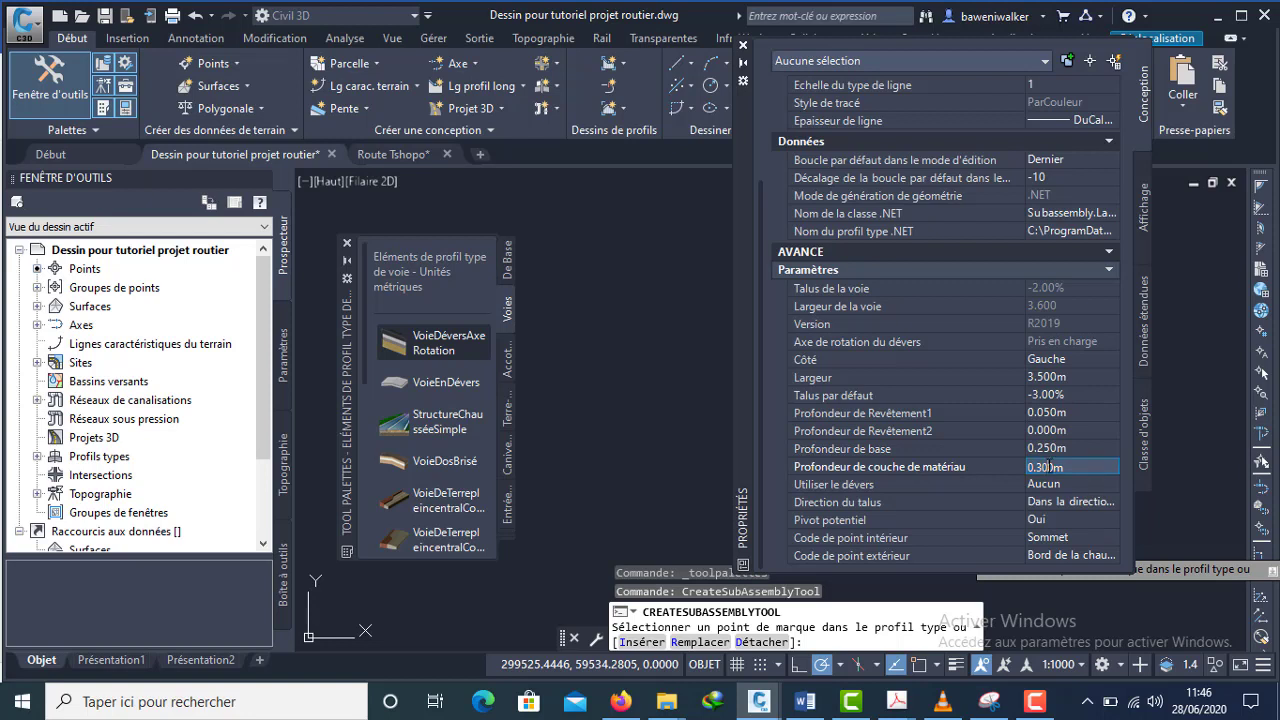
pyautogui.press('BackSpace')
pyautogui.write('2')
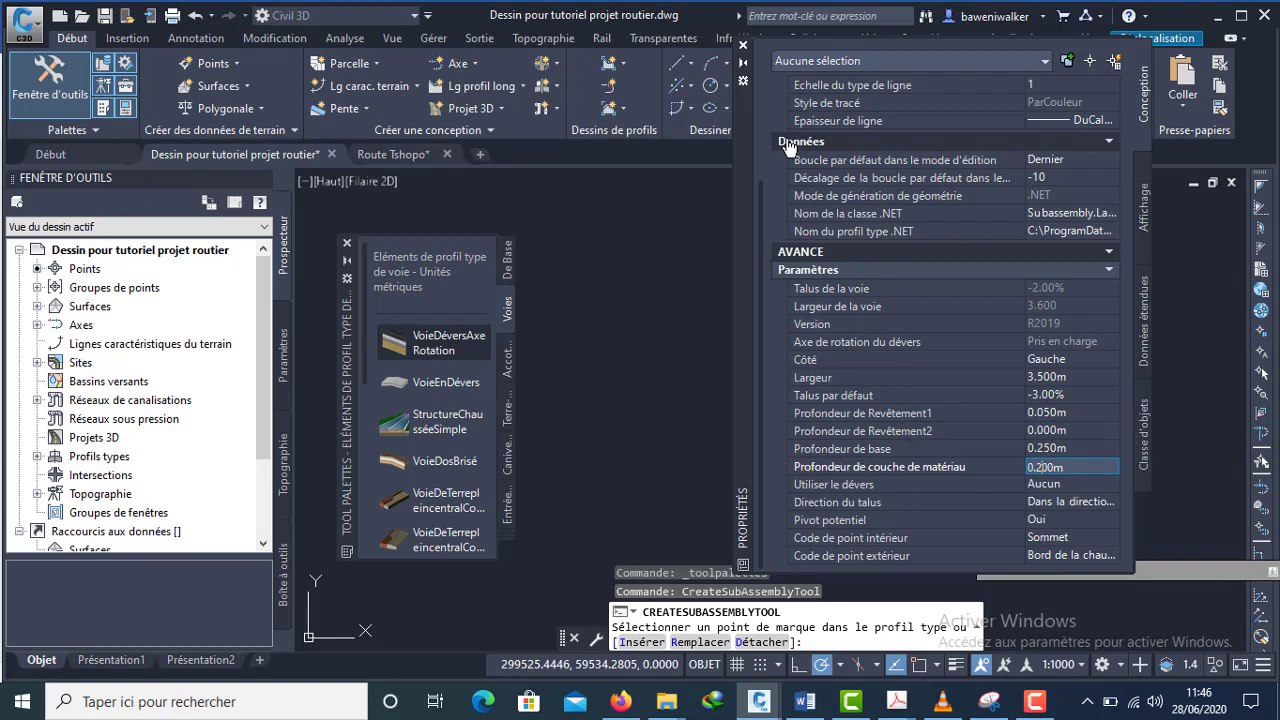
pyautogui.click(743, 47)
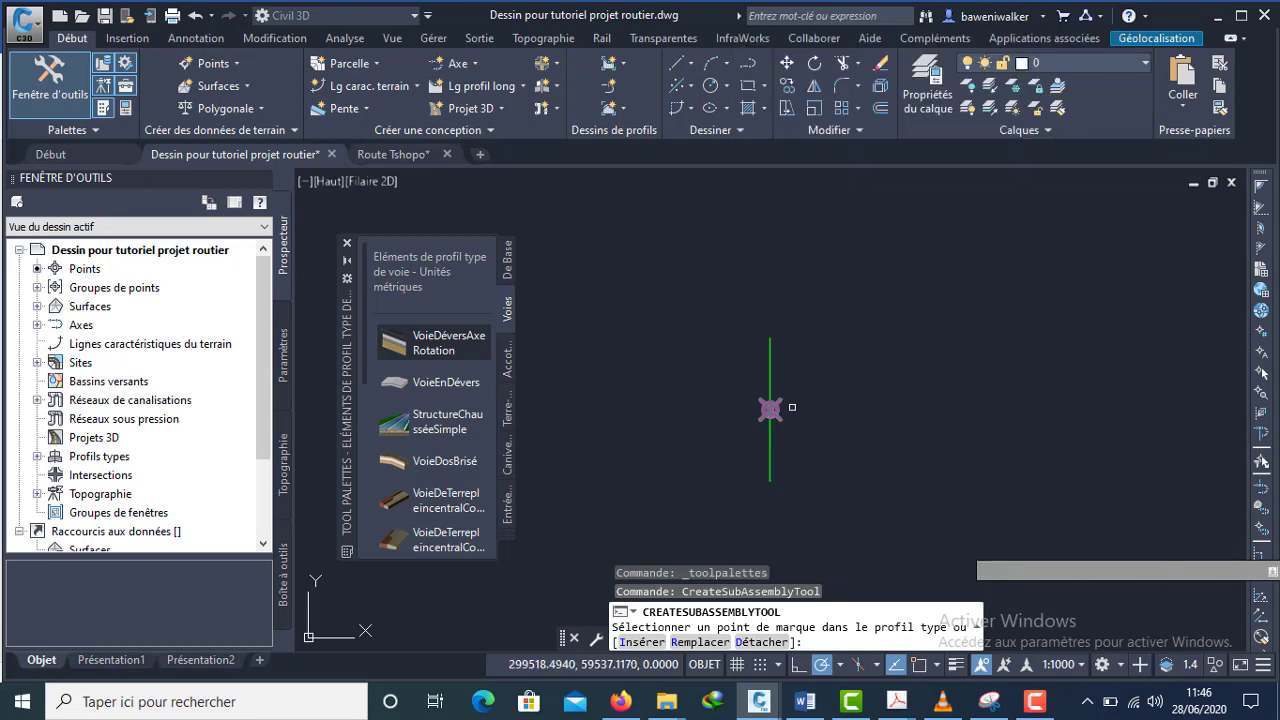
# - Attach the lane subassembly to the assembly's baseline marker on the left side and on the right side
pyautogui.scroll(3, 785, 410)
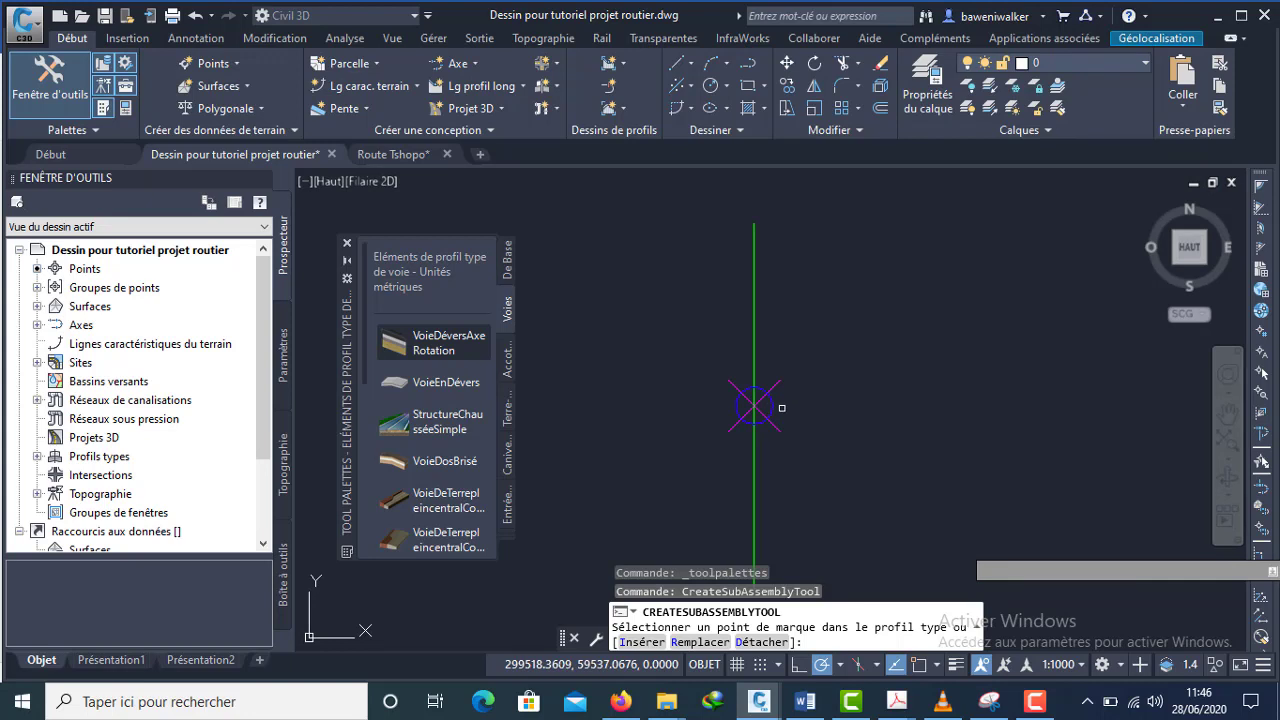
pyautogui.moveTo(798, 406); pyautogui.dragTo(813, 317, button='middle')
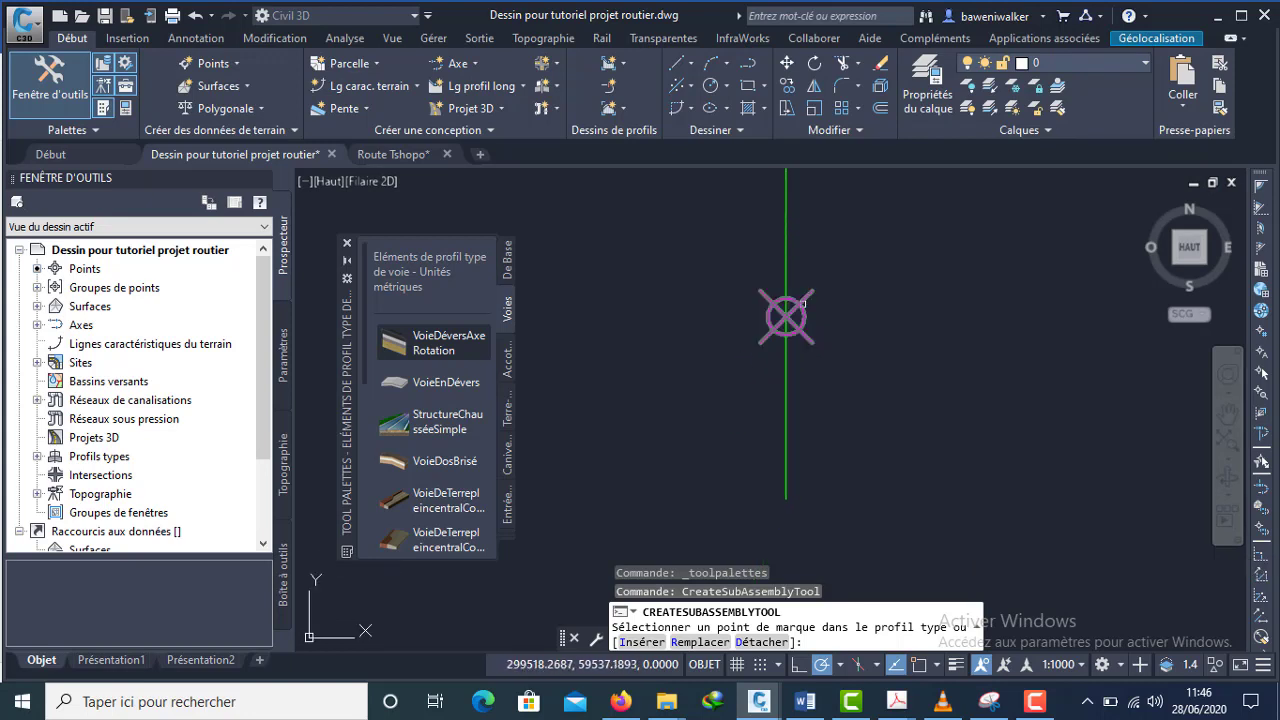
pyautogui.click(801, 302)
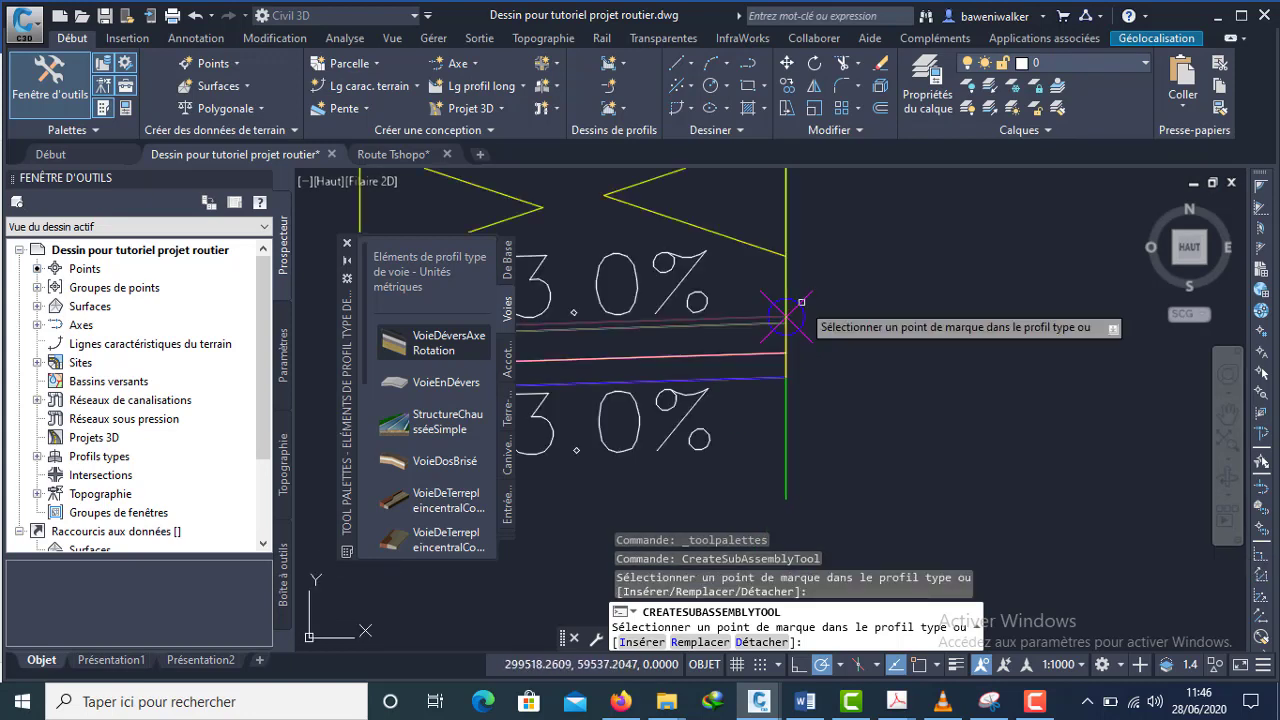
pyautogui.scroll(-3, 849, 364)
pyautogui.scroll(1, 840, 350)
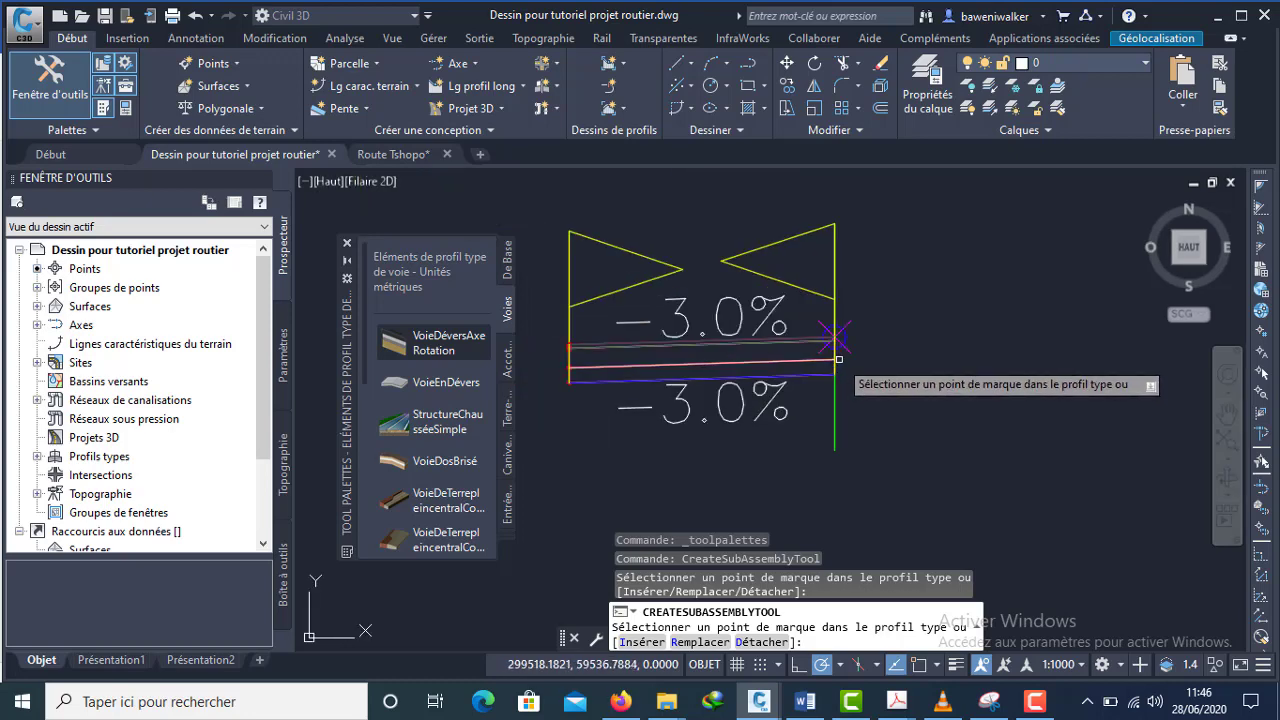
pyautogui.scroll(4, 852, 317)
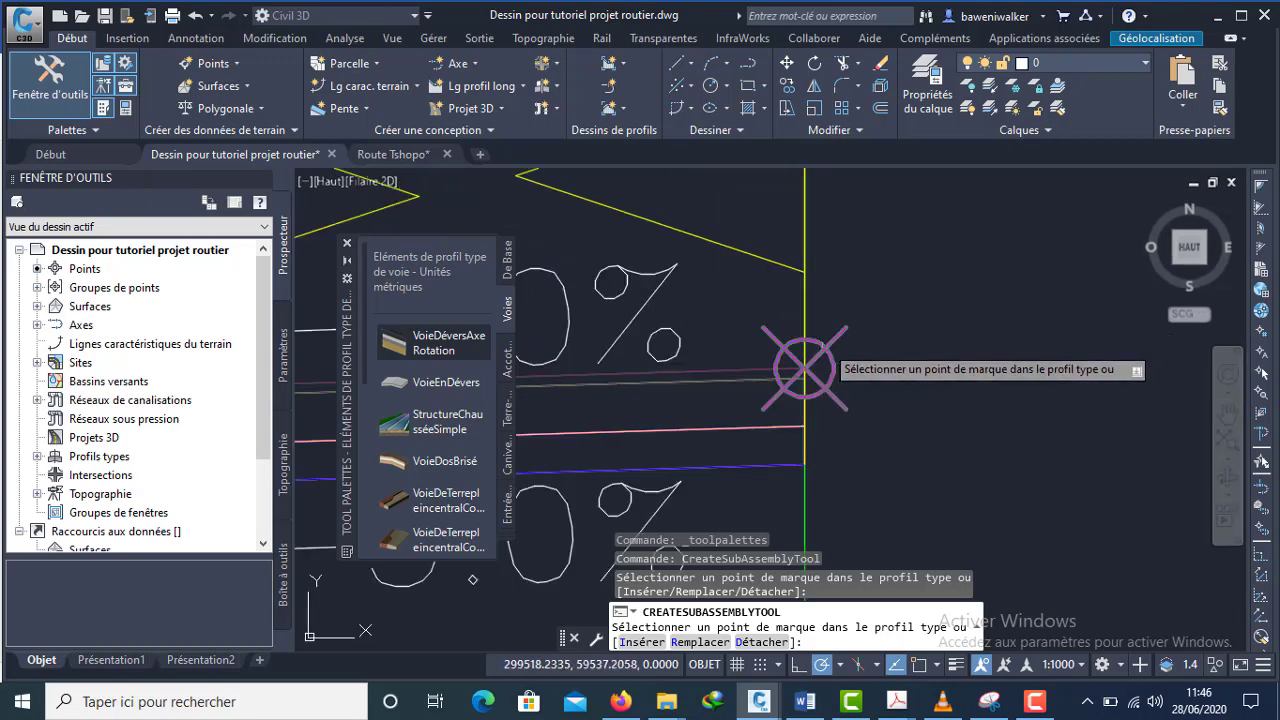
pyautogui.scroll(-5, 845, 340)
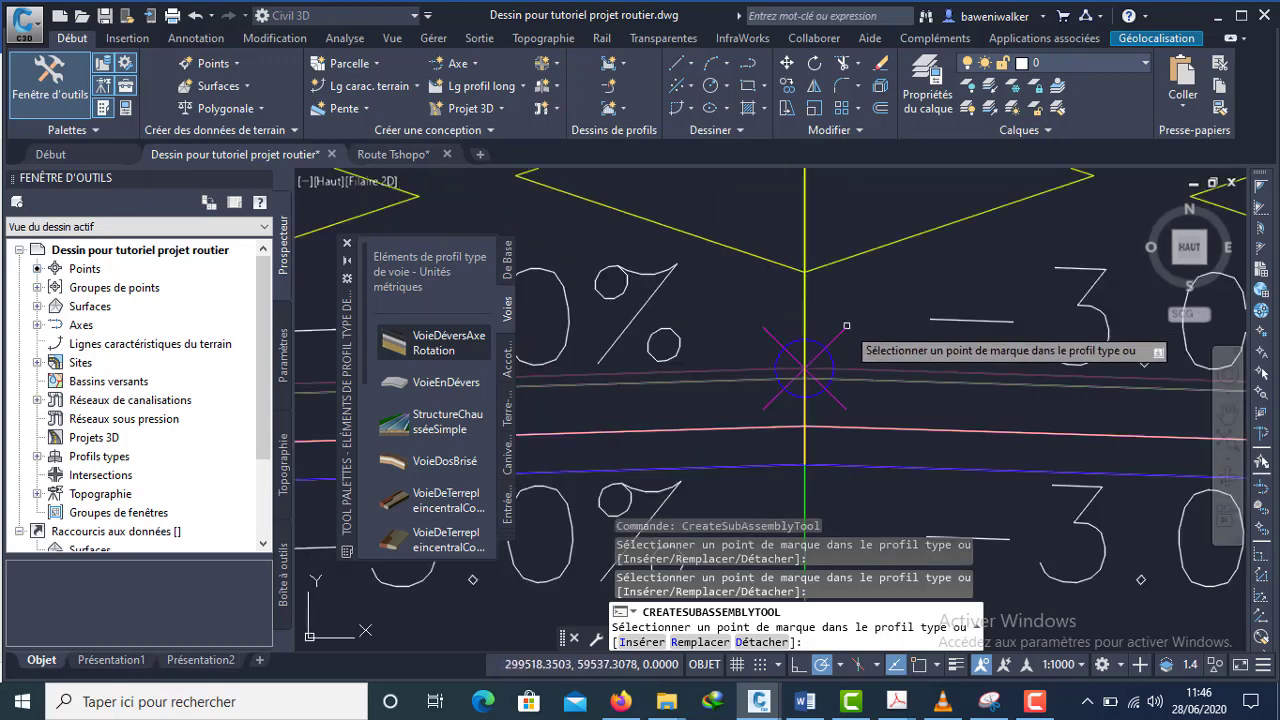
pyautogui.scroll(2, 912, 430)
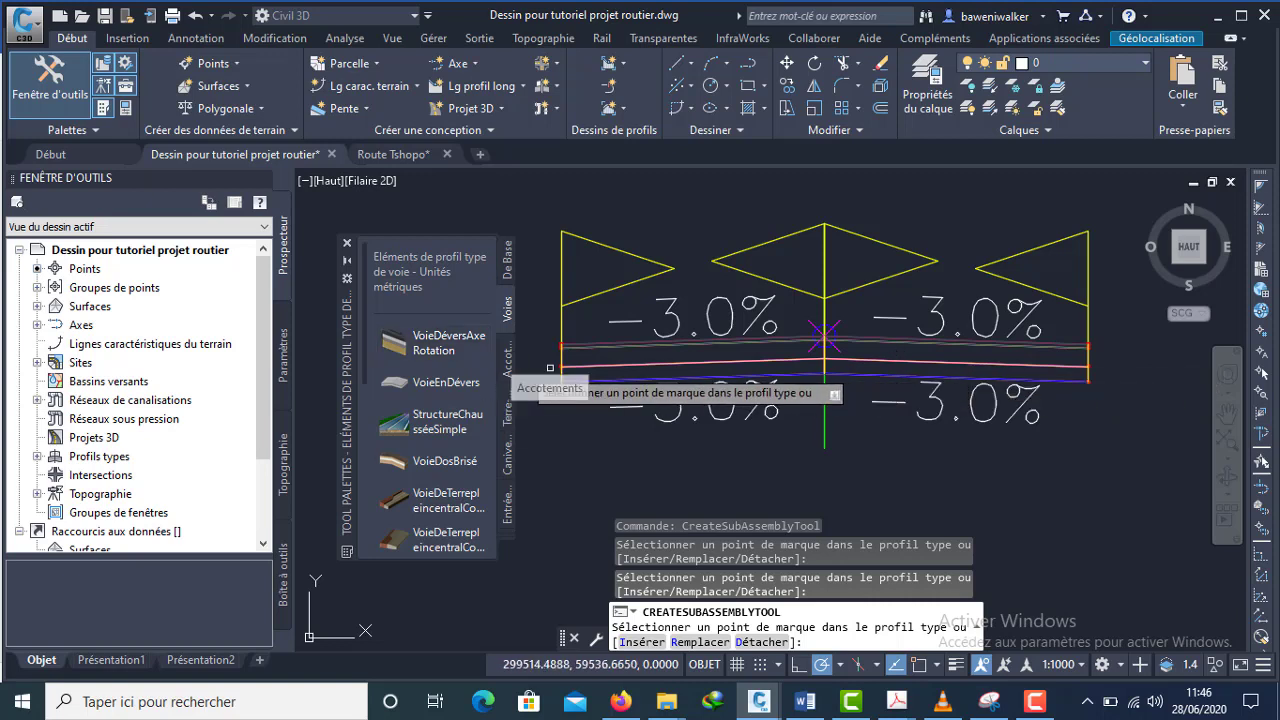
# - Start inserting a BordureSimple kerb from the De Base set, setting its width to 0.5 m and changing its depth
pyautogui.click(507, 262)
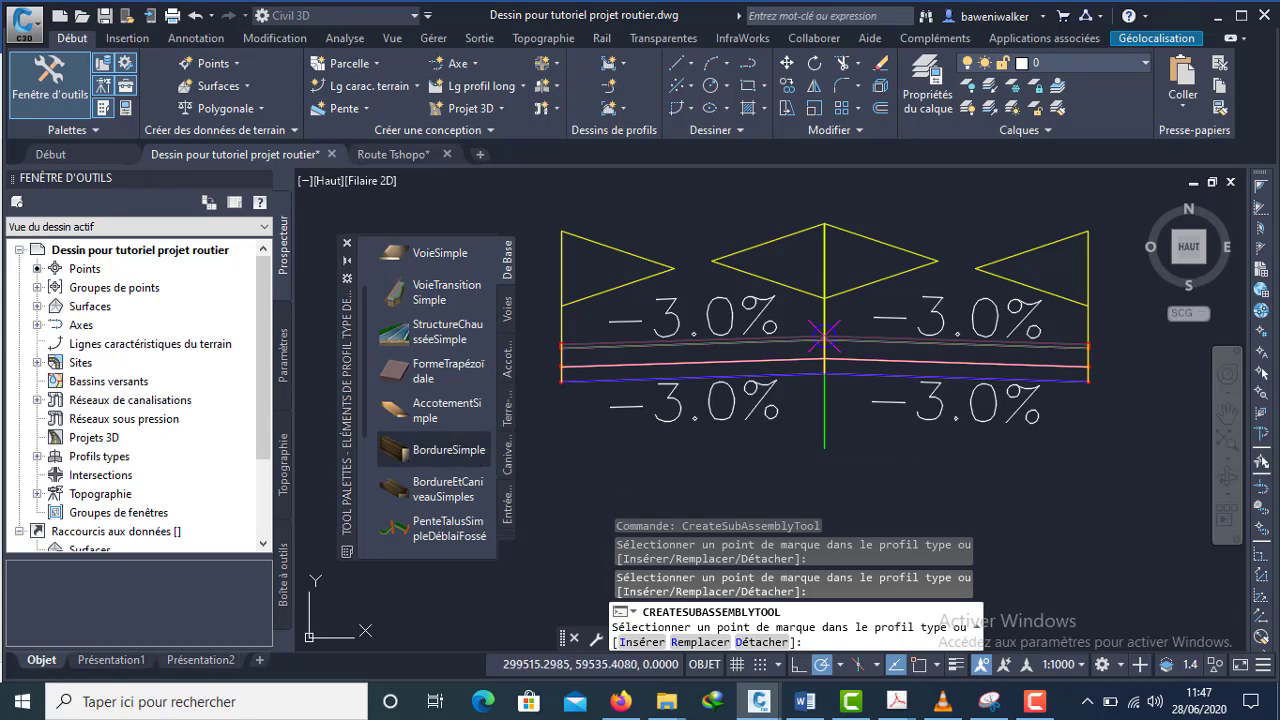
pyautogui.press('Escape')
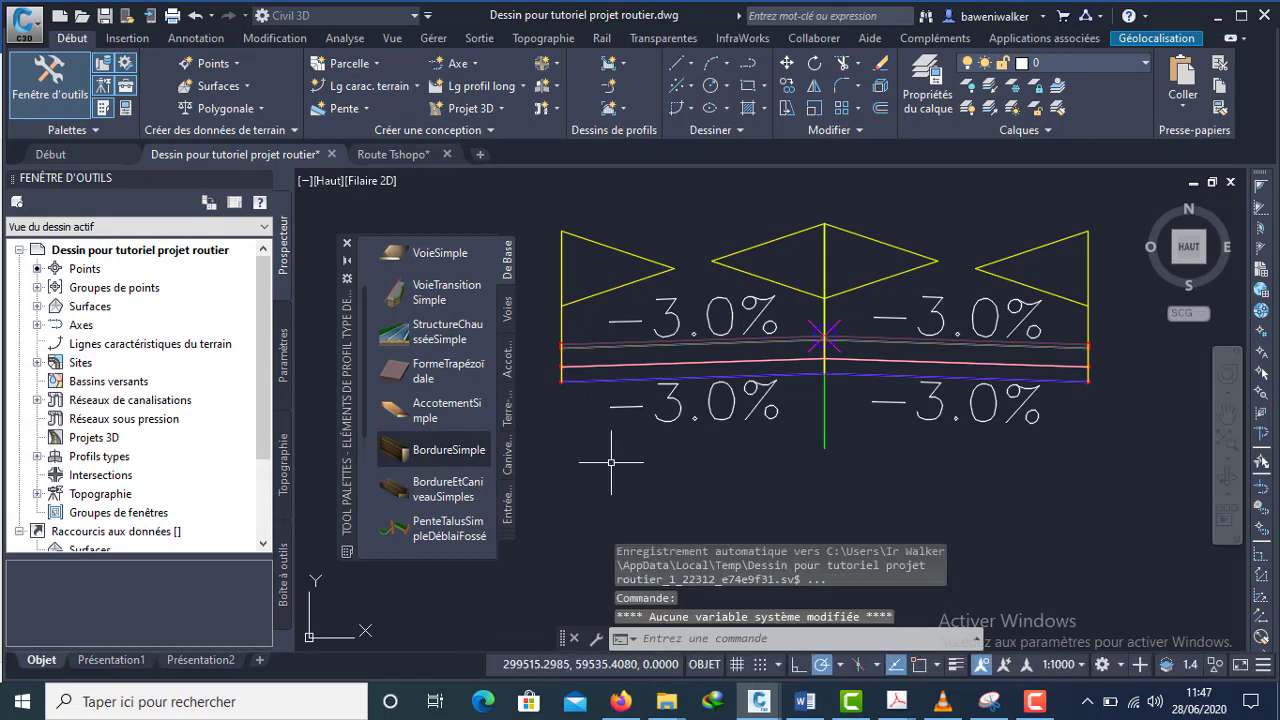
pyautogui.click(440, 452)
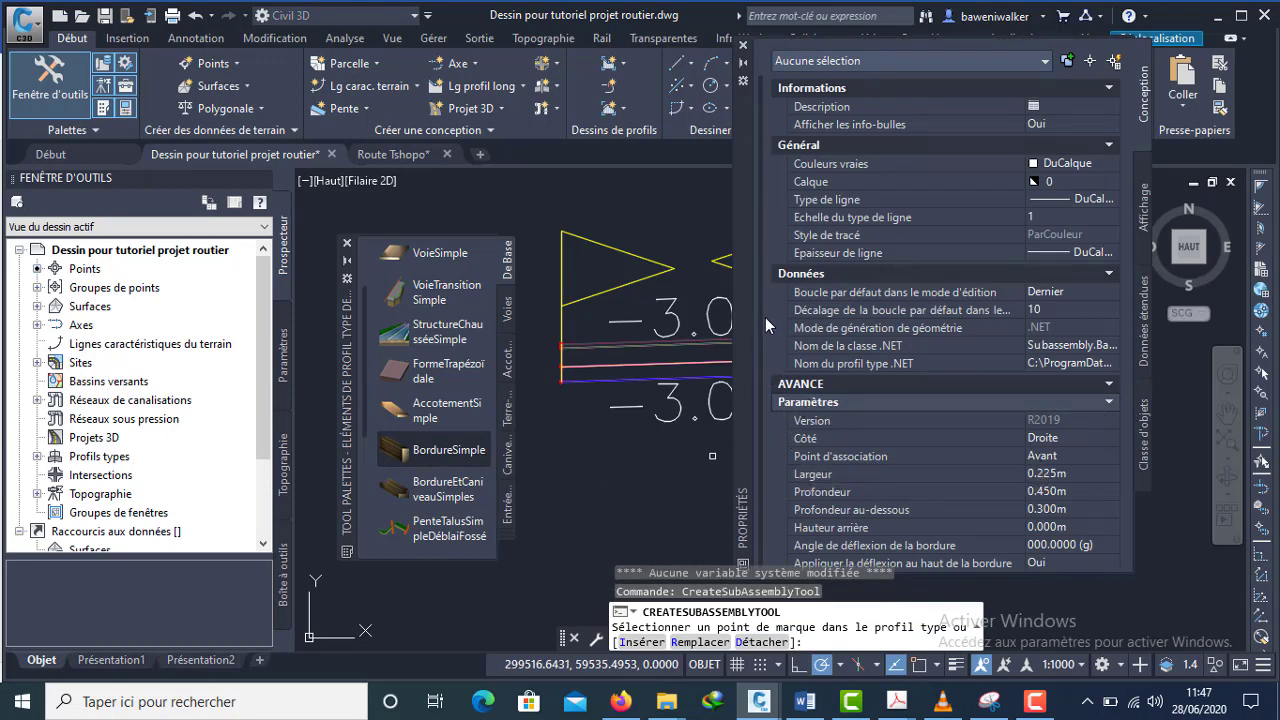
pyautogui.scroll(-1, 760, 400)
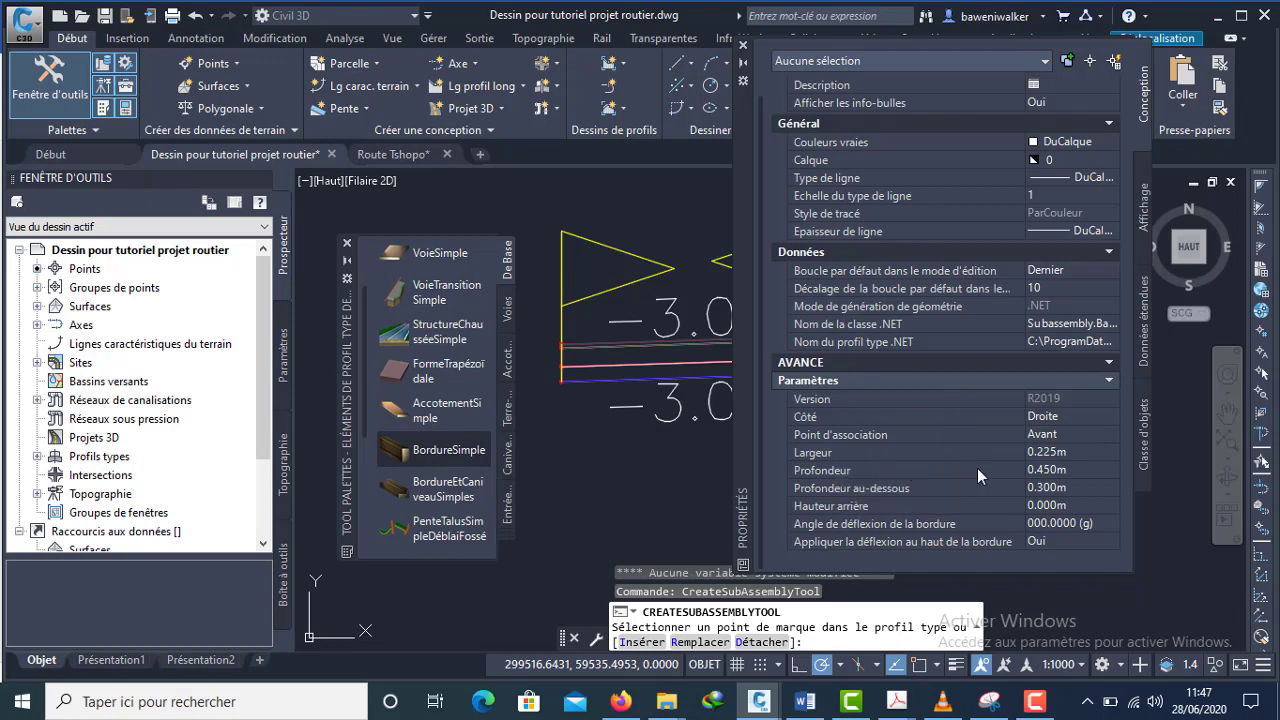
pyautogui.click(1044, 456)
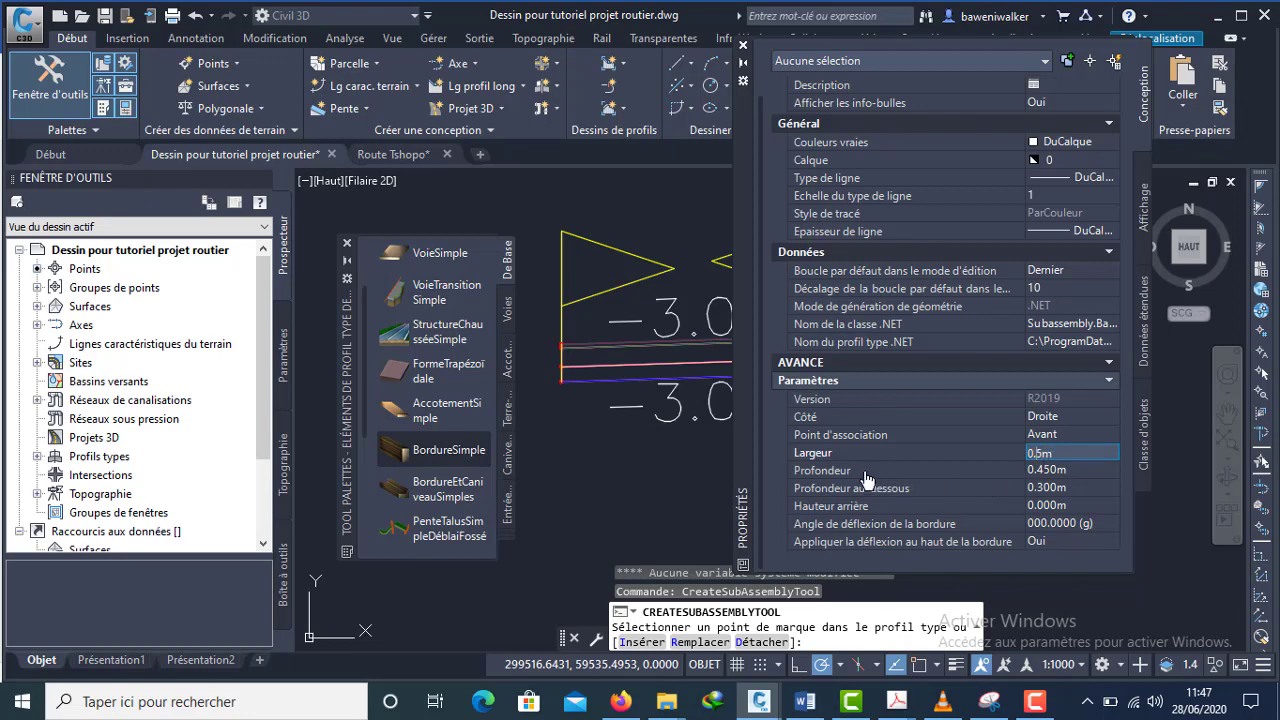
pyautogui.click(1044, 470)
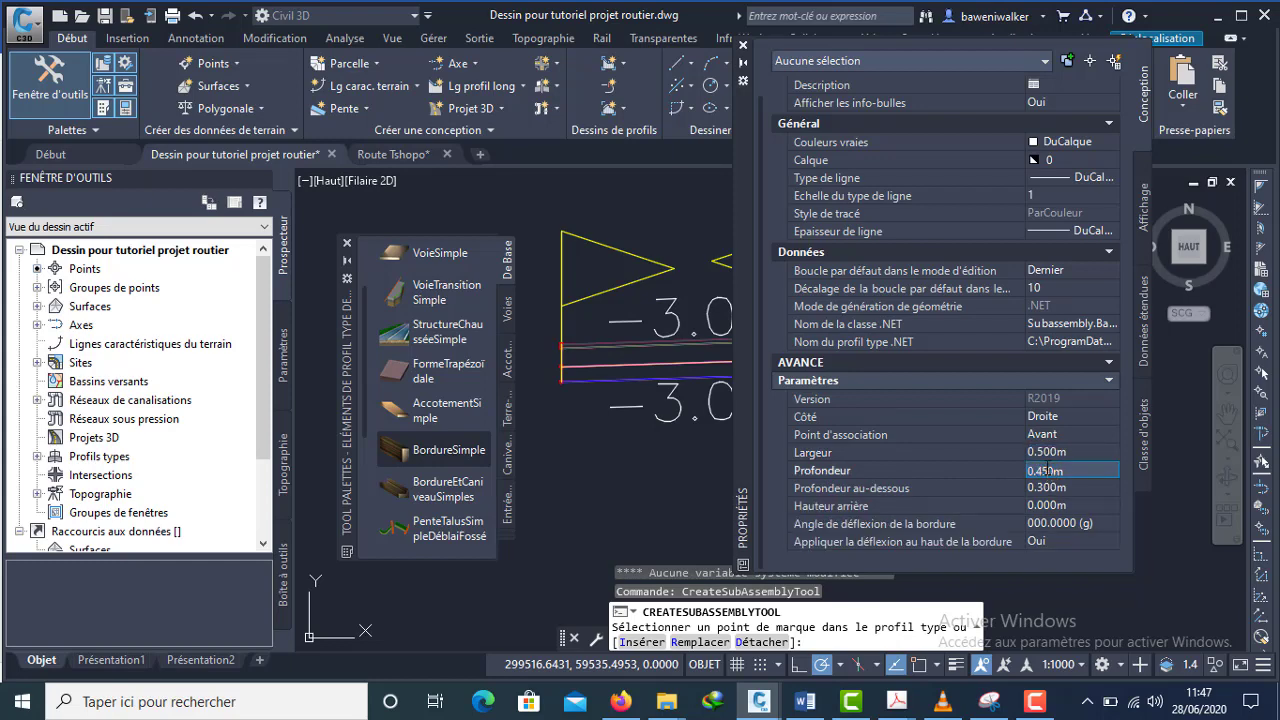
pyautogui.press('BackSpace')
pyautogui.click(743, 44)
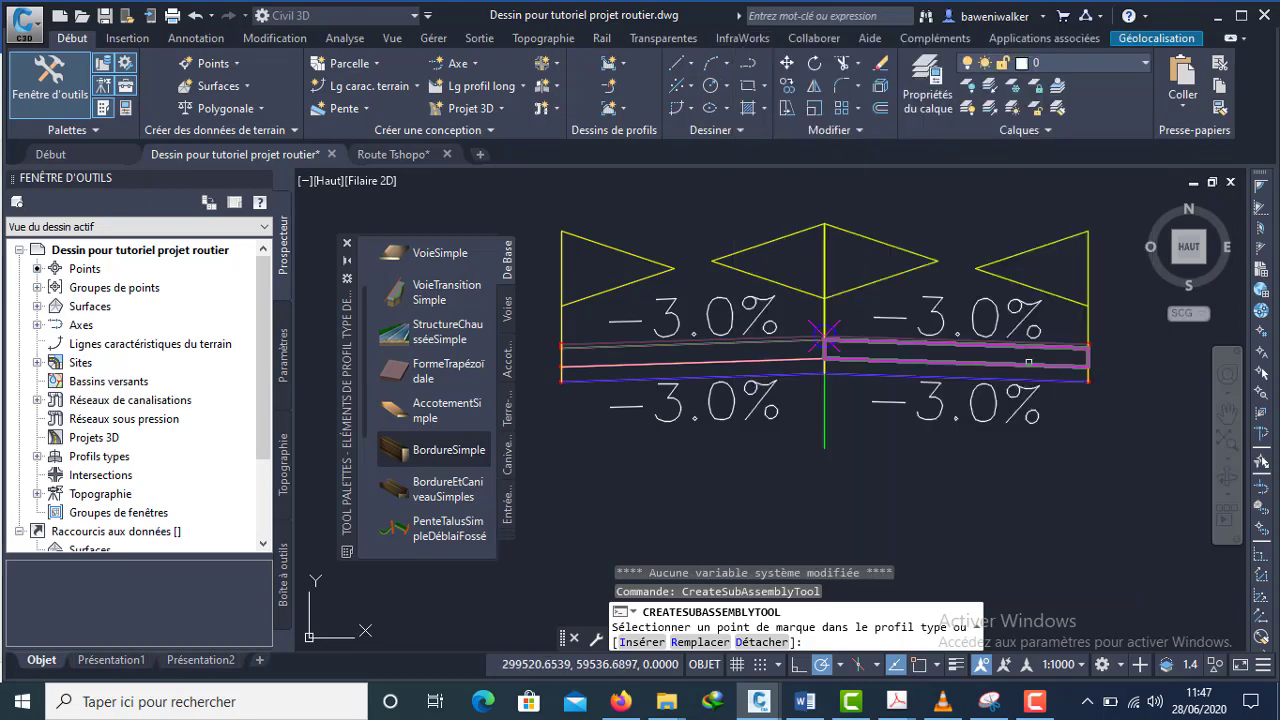
# - Attach the BordureSimple kerb to the top marker at the right lane's outer edge and end the insertion
pyautogui.scroll(5, 1095, 342)
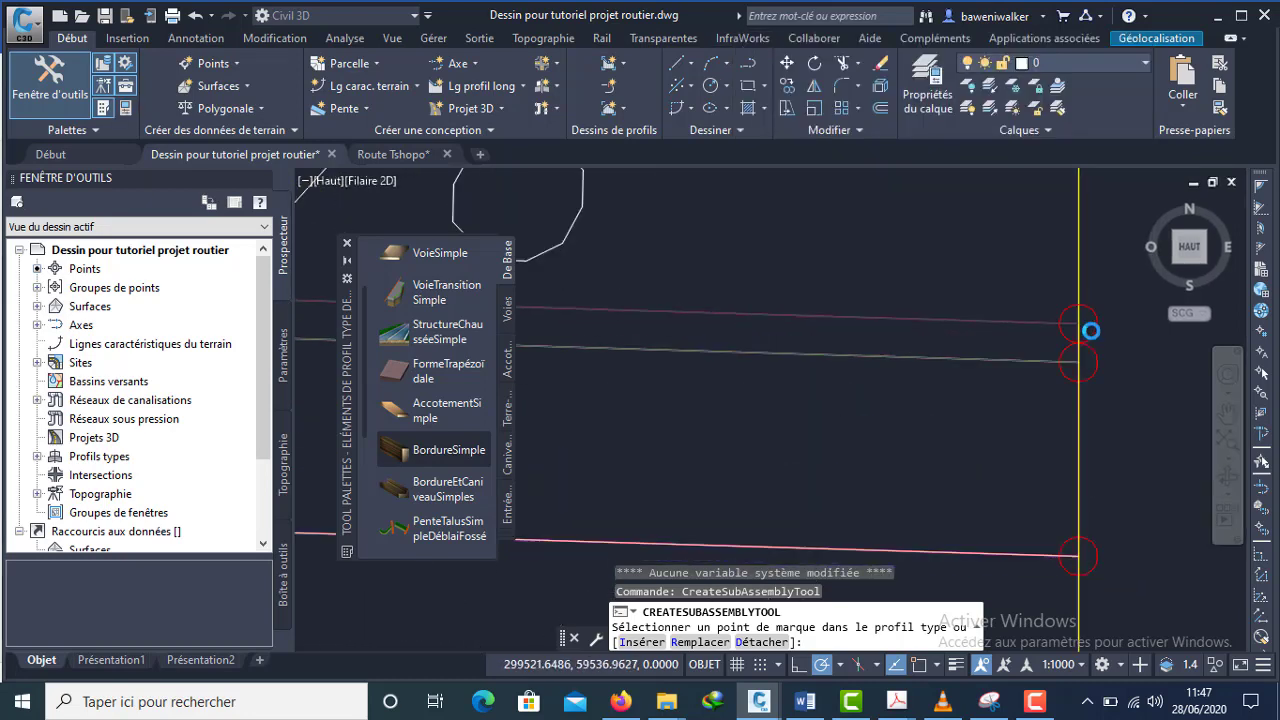
pyautogui.click(1091, 295)
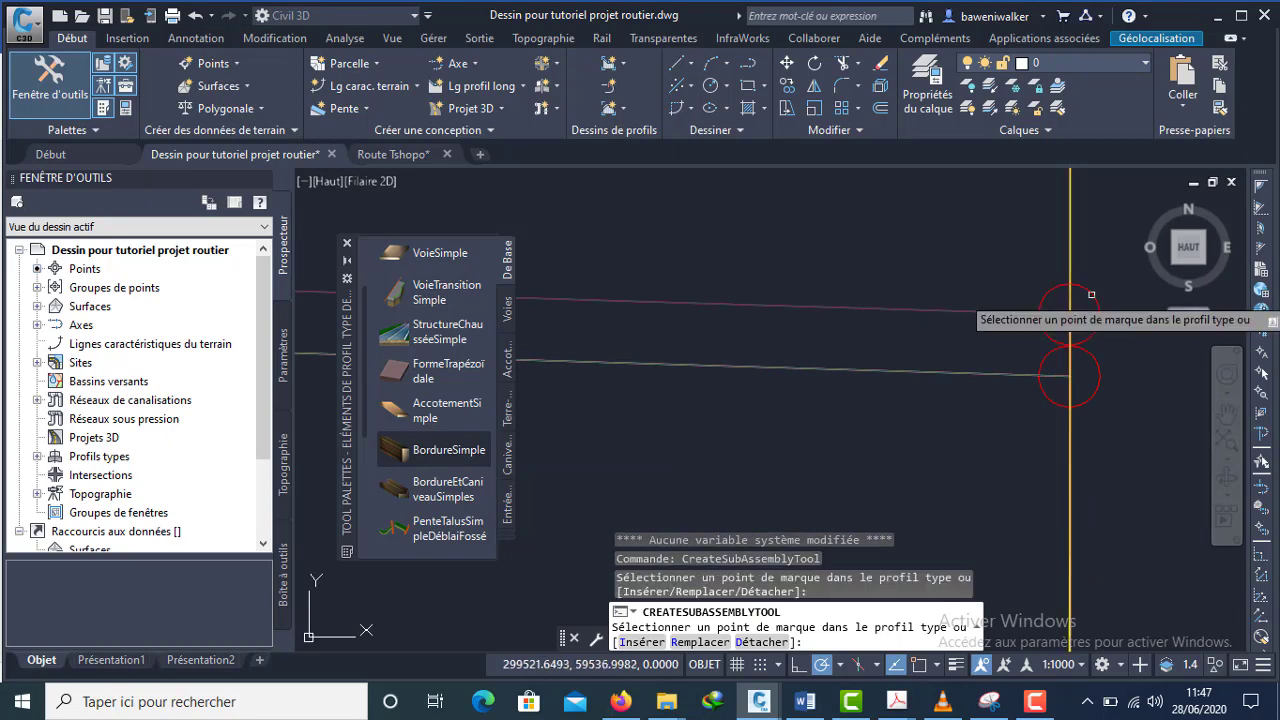
pyautogui.scroll(5, 1011, 359)
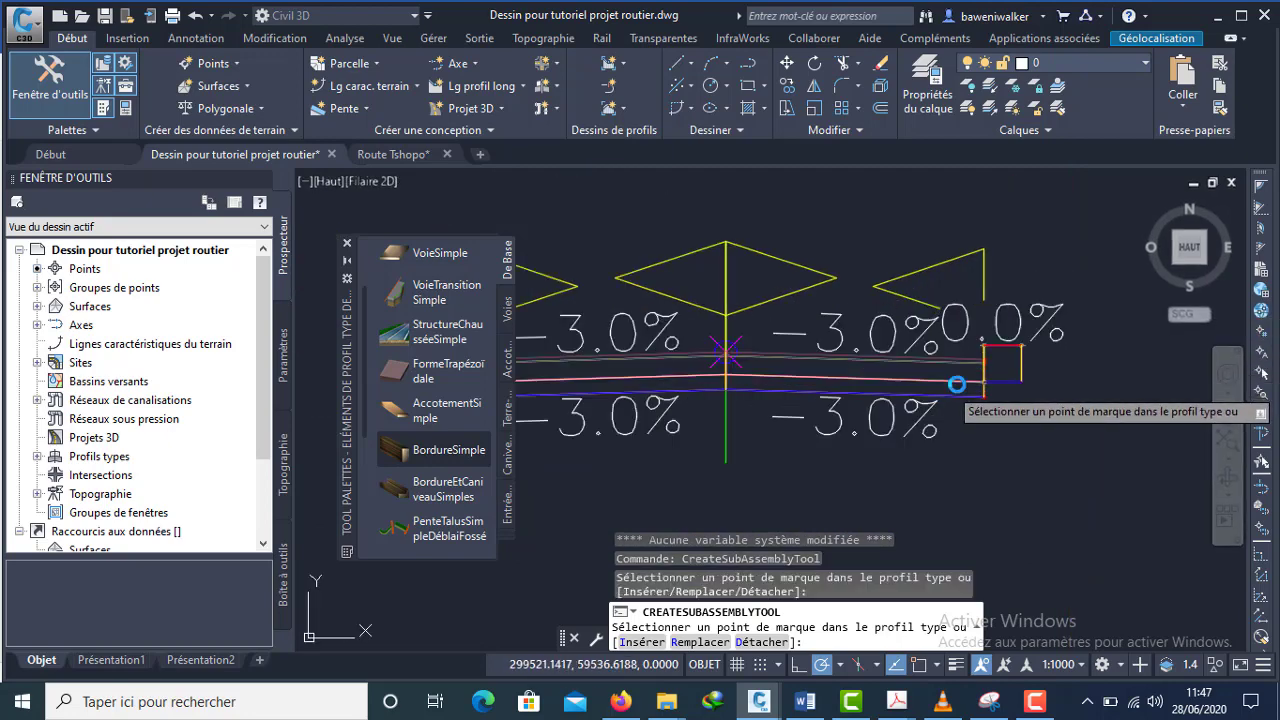
pyautogui.scroll(2, 1011, 359)
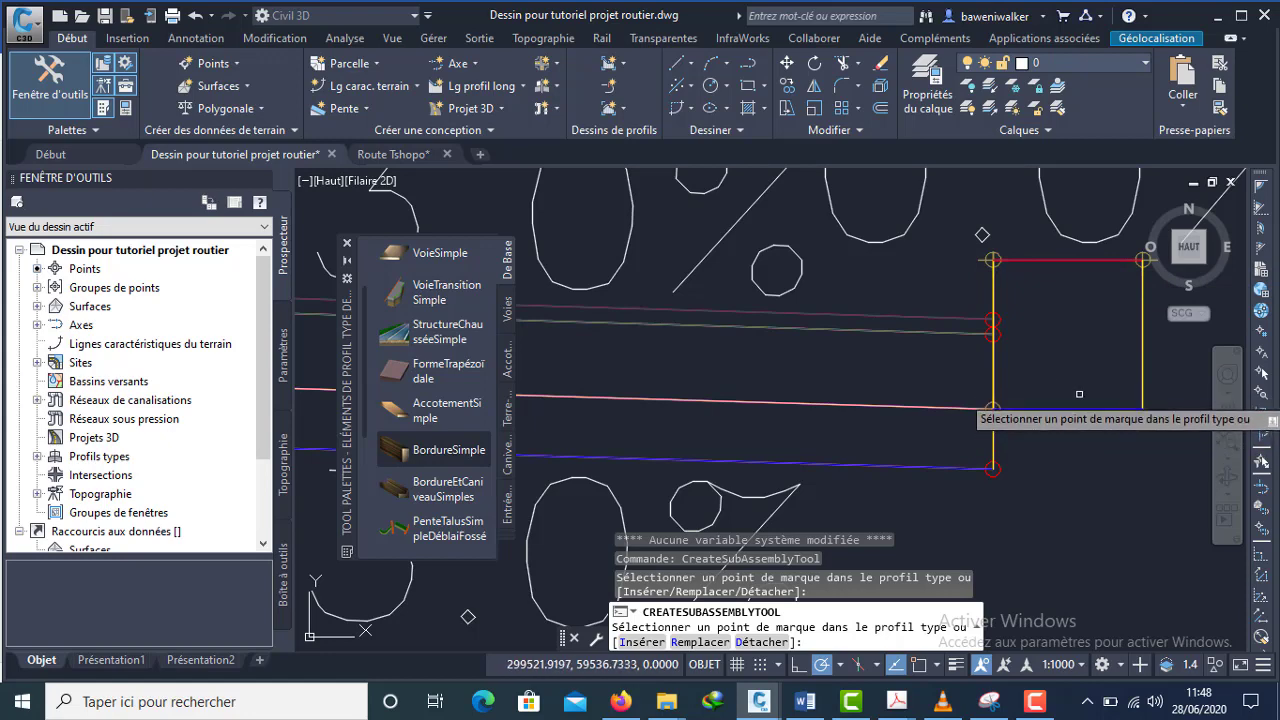
pyautogui.press('Escape')
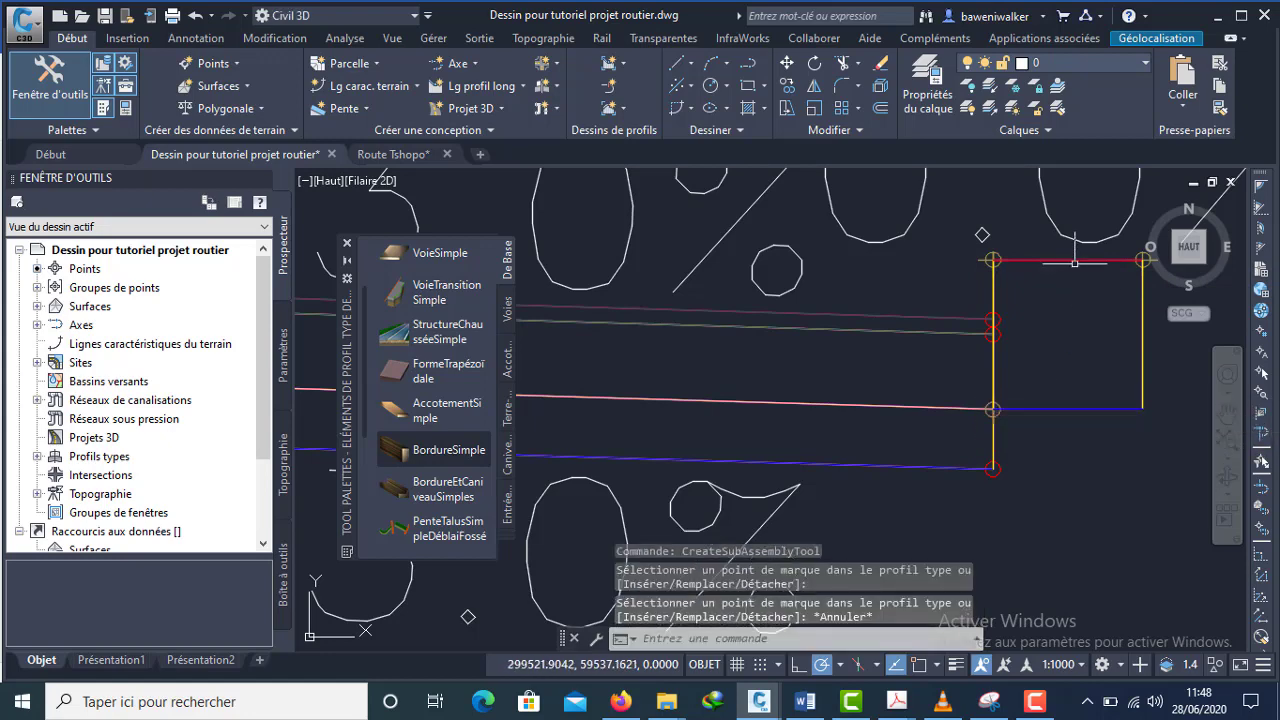
# - Delete the BordureSimple kerb at the right lane's outer edge
pyautogui.click(1073, 258)
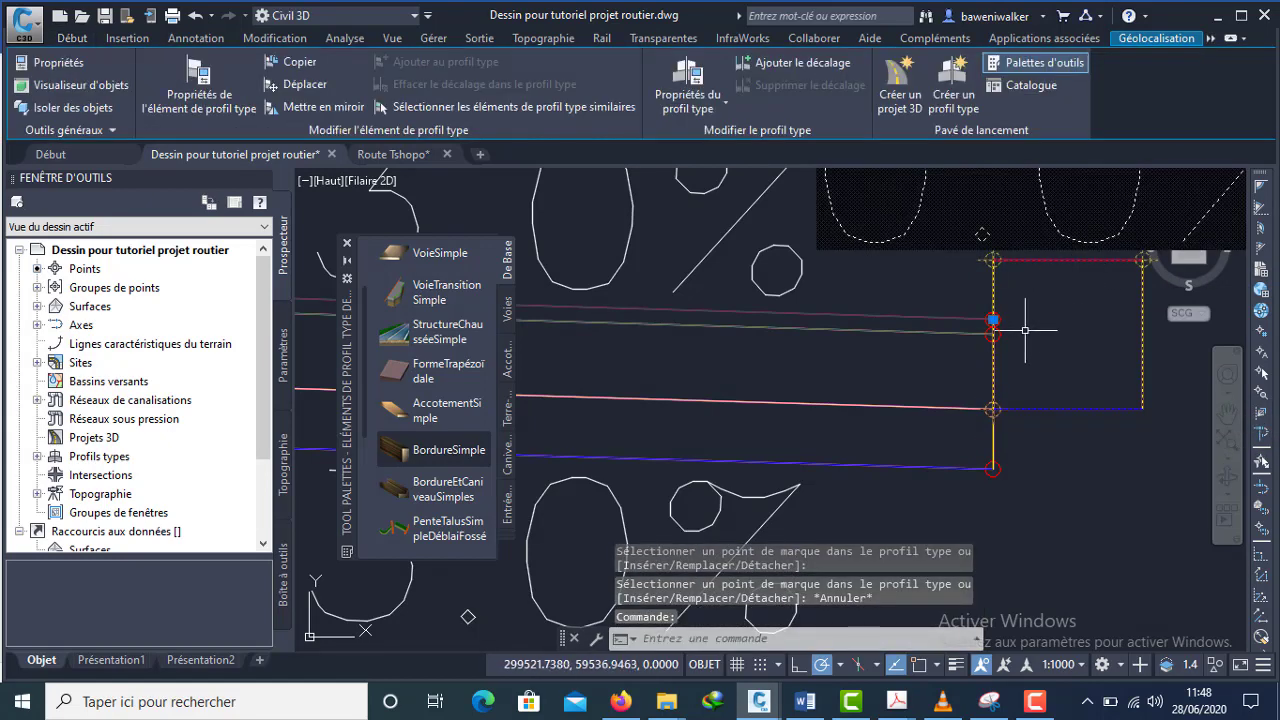
pyautogui.press('Delete')
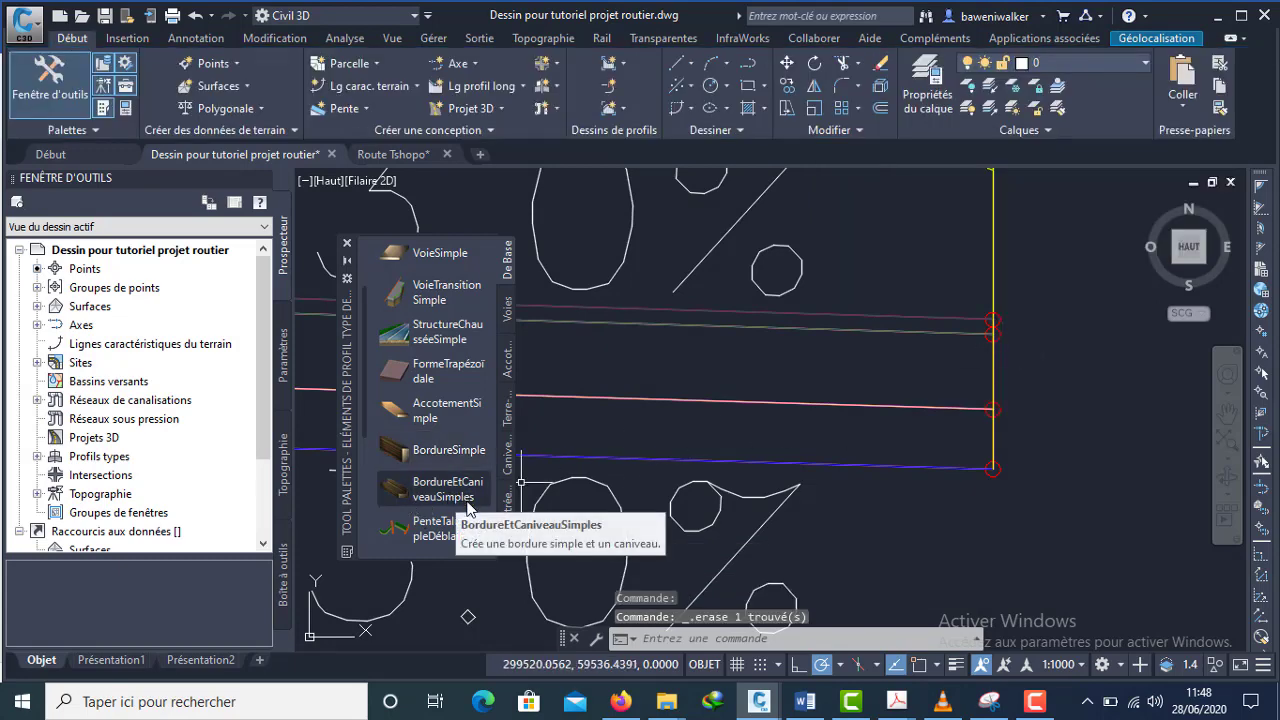
# - Start inserting a BordureEtCaniveauSimples kerb and gutter, setting its gutter width, kerb height and kerb depth to 0.5 m each
pyautogui.click(449, 492)
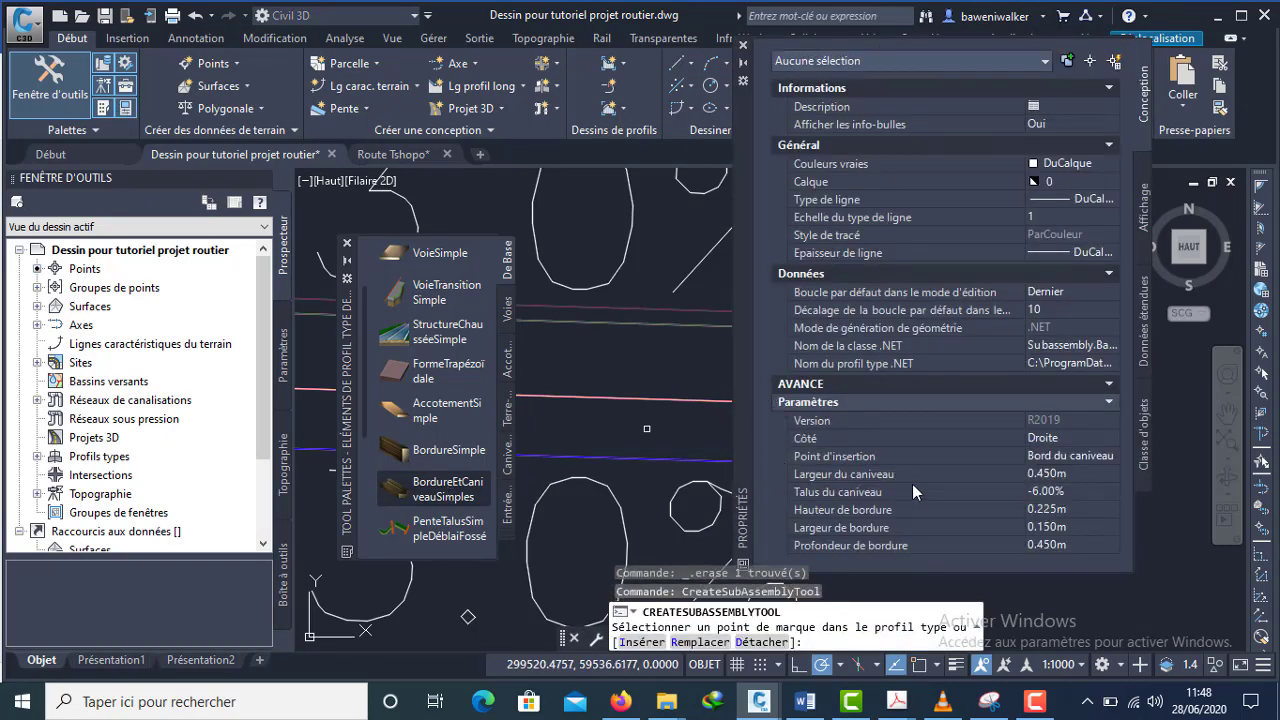
pyautogui.click(1046, 475)
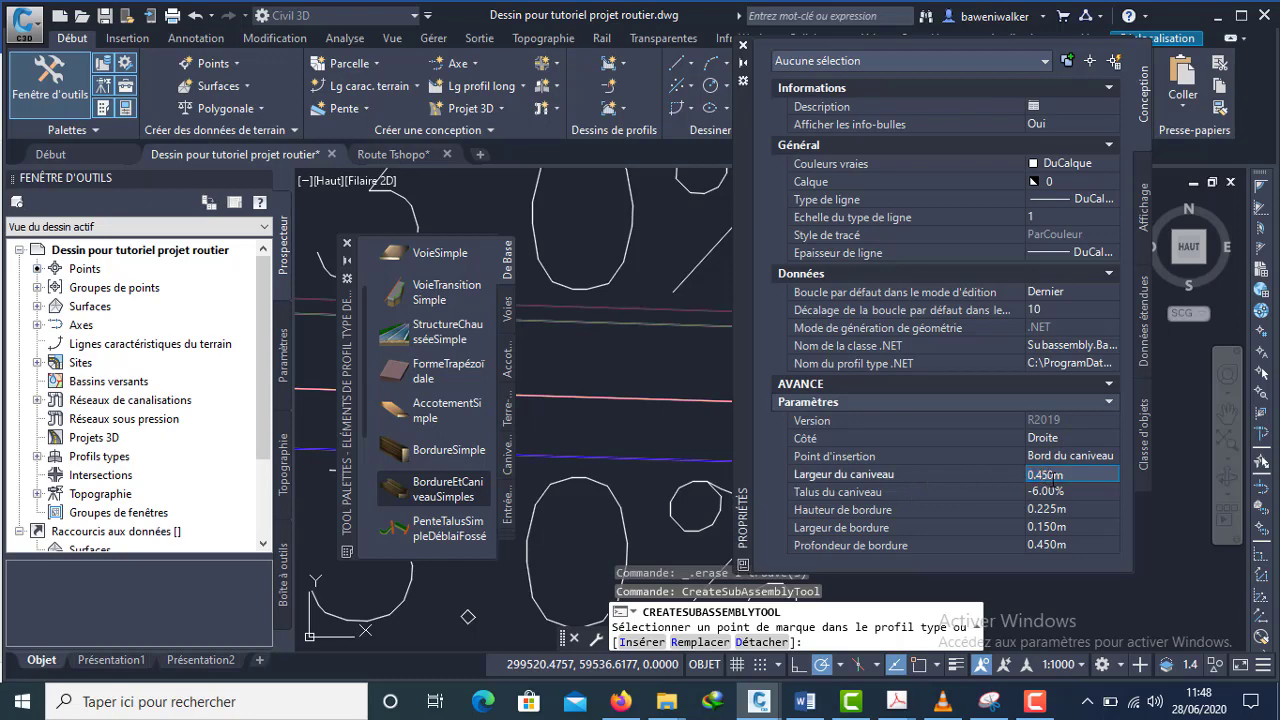
pyautogui.press('BackSpace')
pyautogui.click(1052, 511)
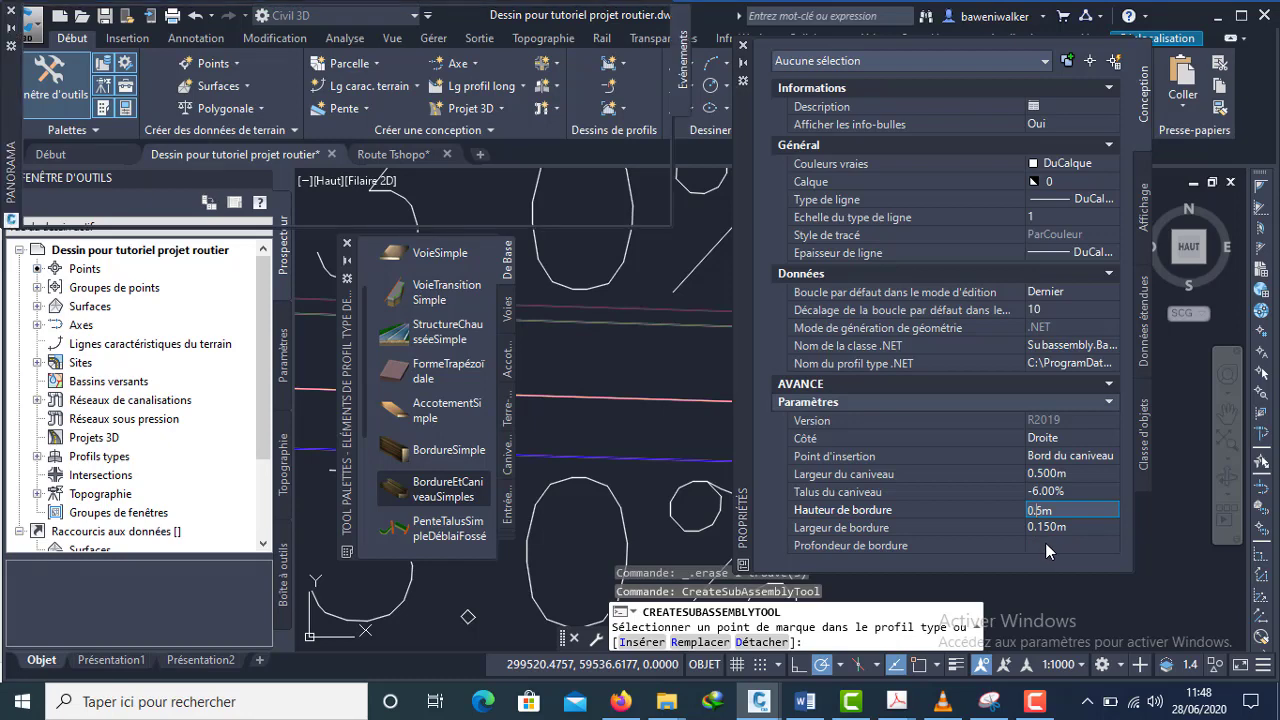
pyautogui.click(1046, 545)
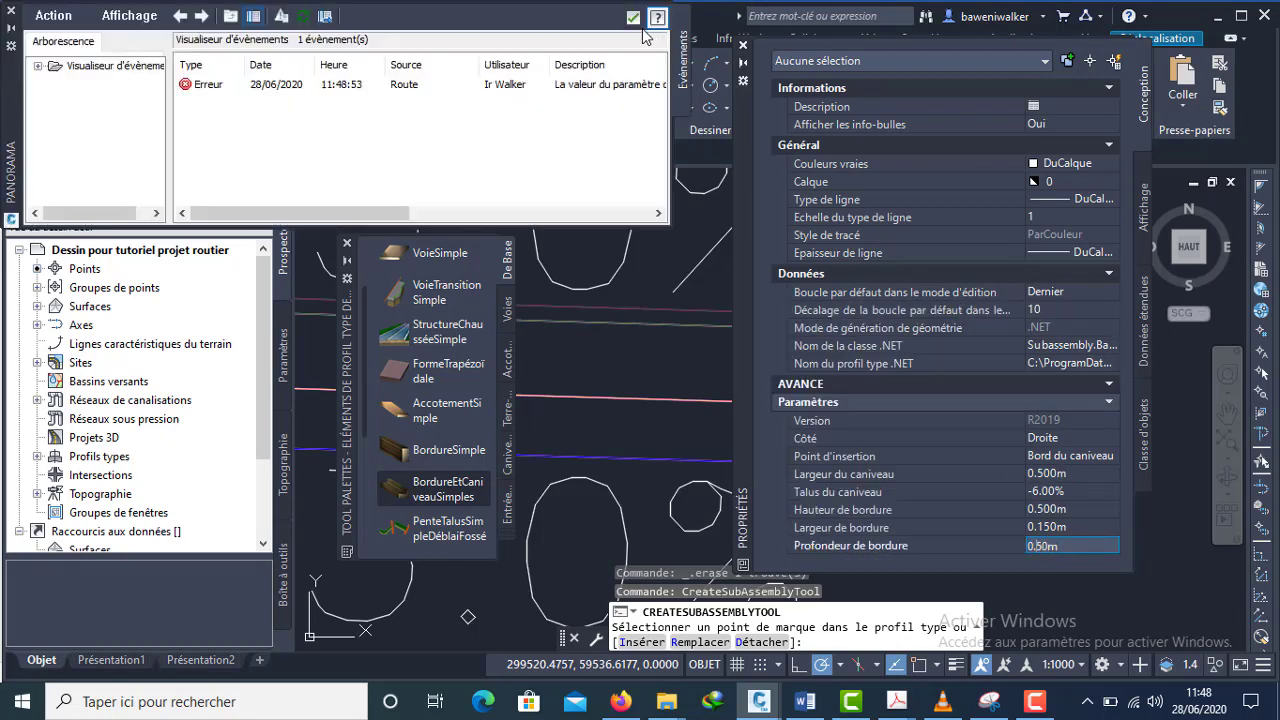
pyautogui.click(895, 383)
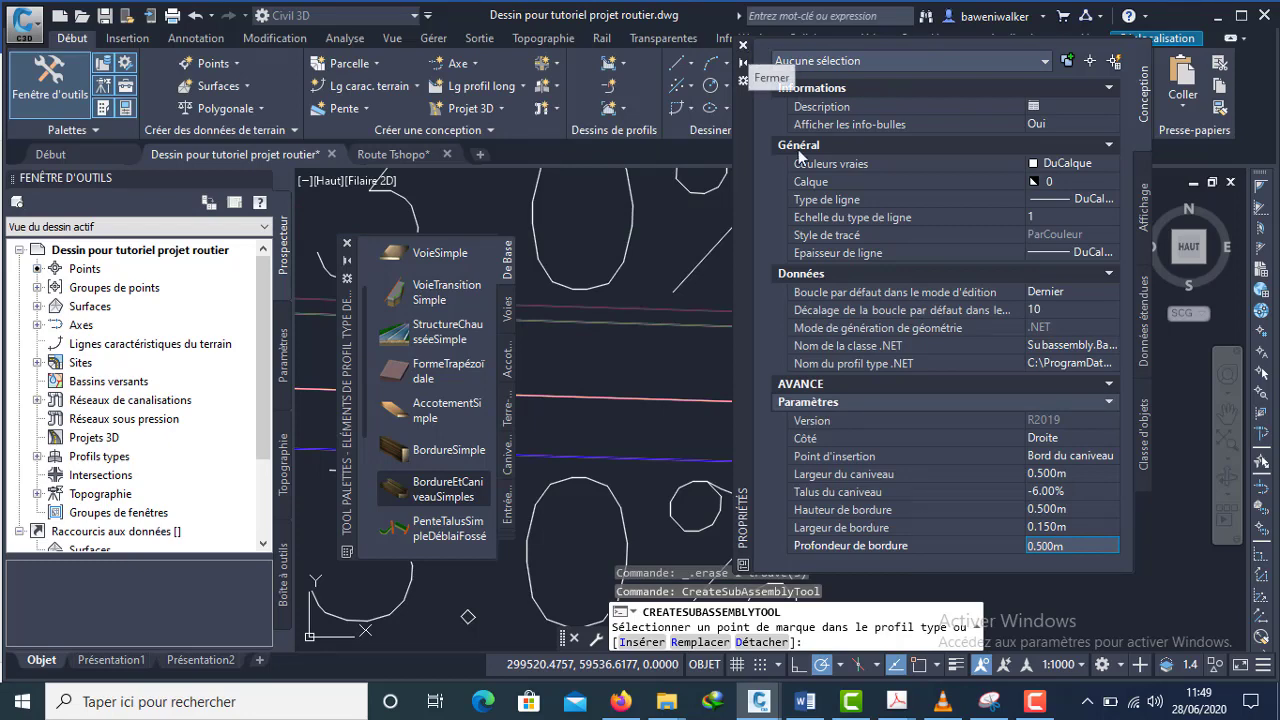
# - Try to attach the kerb and gutter to the right lane's outer top marker, and delete that insertion
pyautogui.hotkey('ctrl', '1')
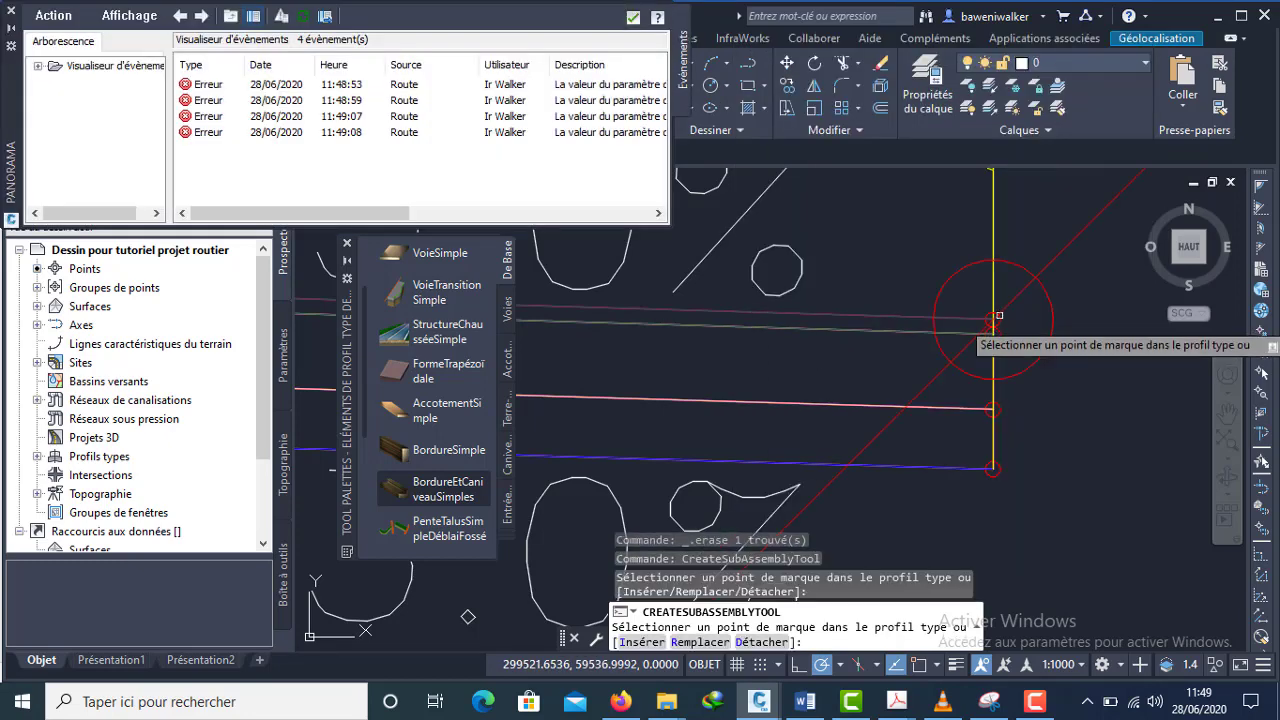
pyautogui.scroll(-5, 898, 402)
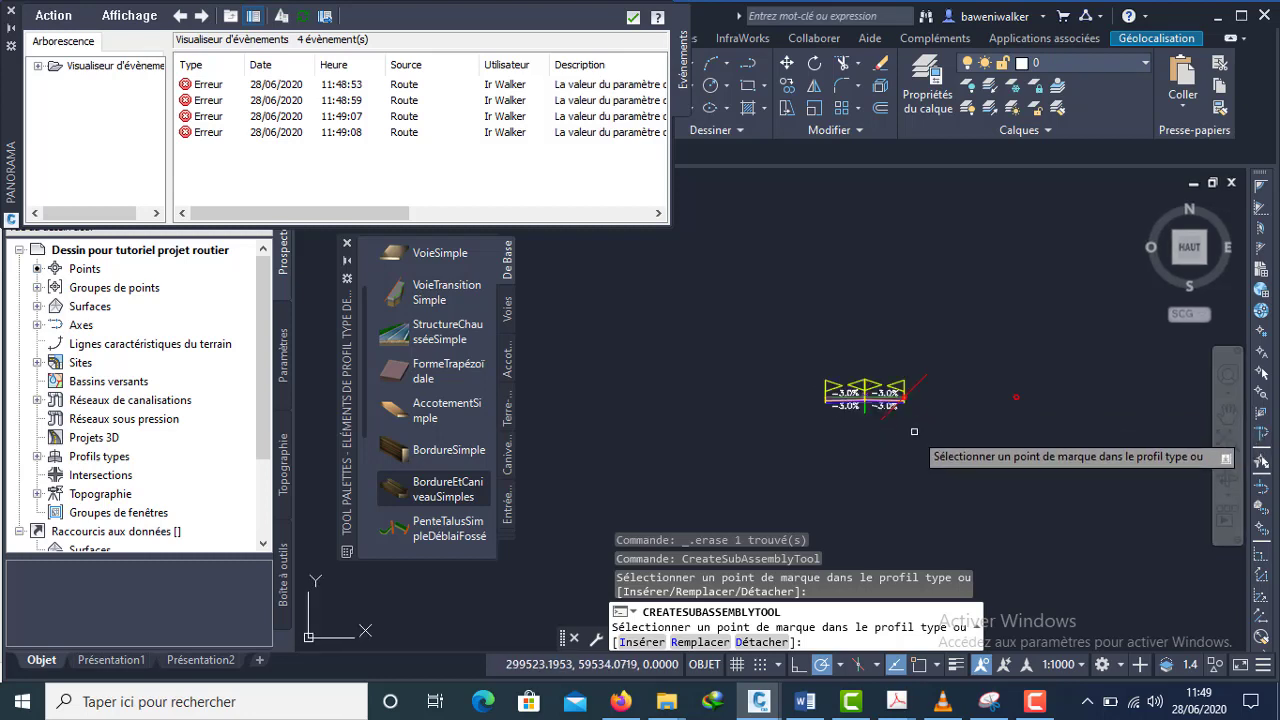
pyautogui.scroll(2, 900, 415)
pyautogui.scroll(2, 930, 422)
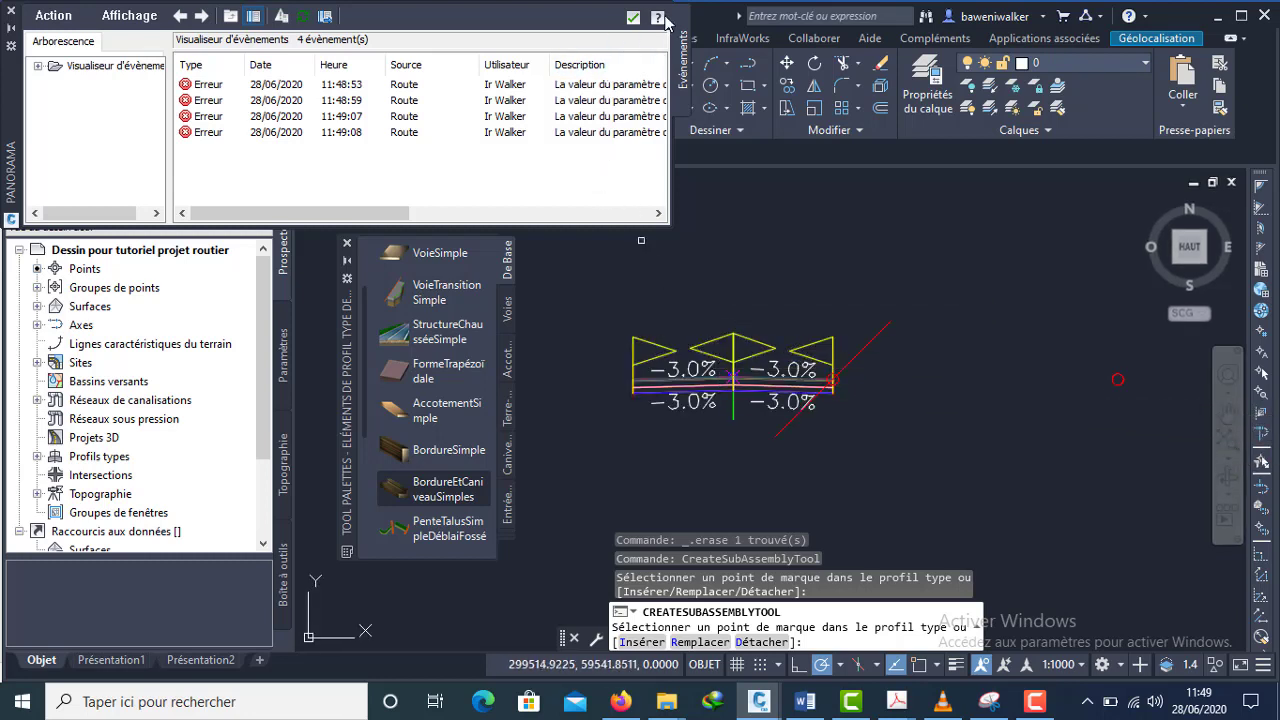
pyautogui.click(633, 18)
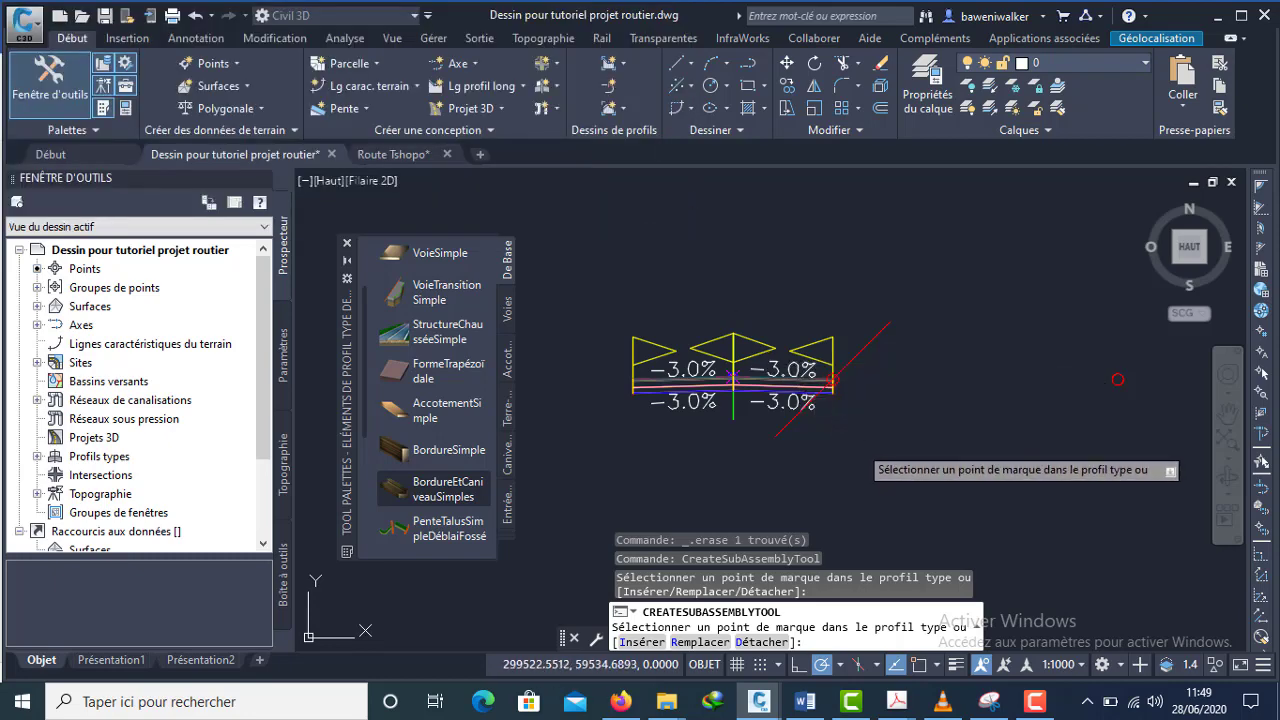
pyautogui.press('Escape')
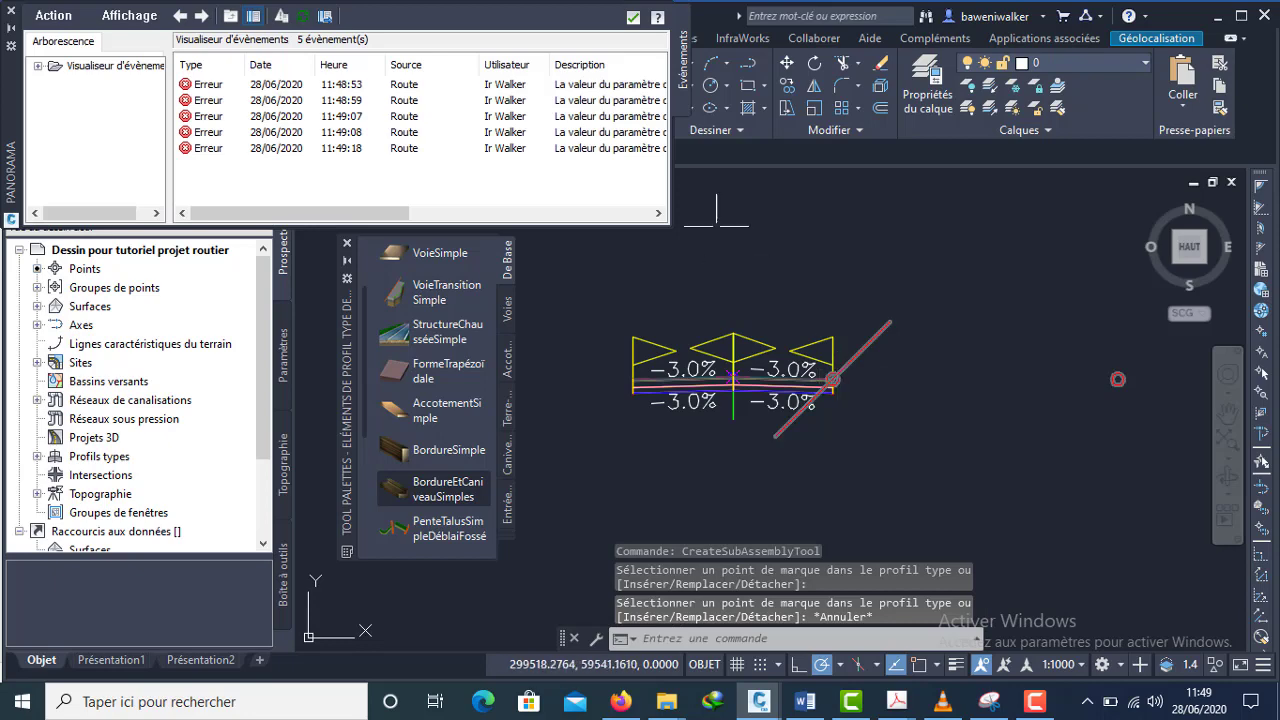
pyautogui.click(633, 18)
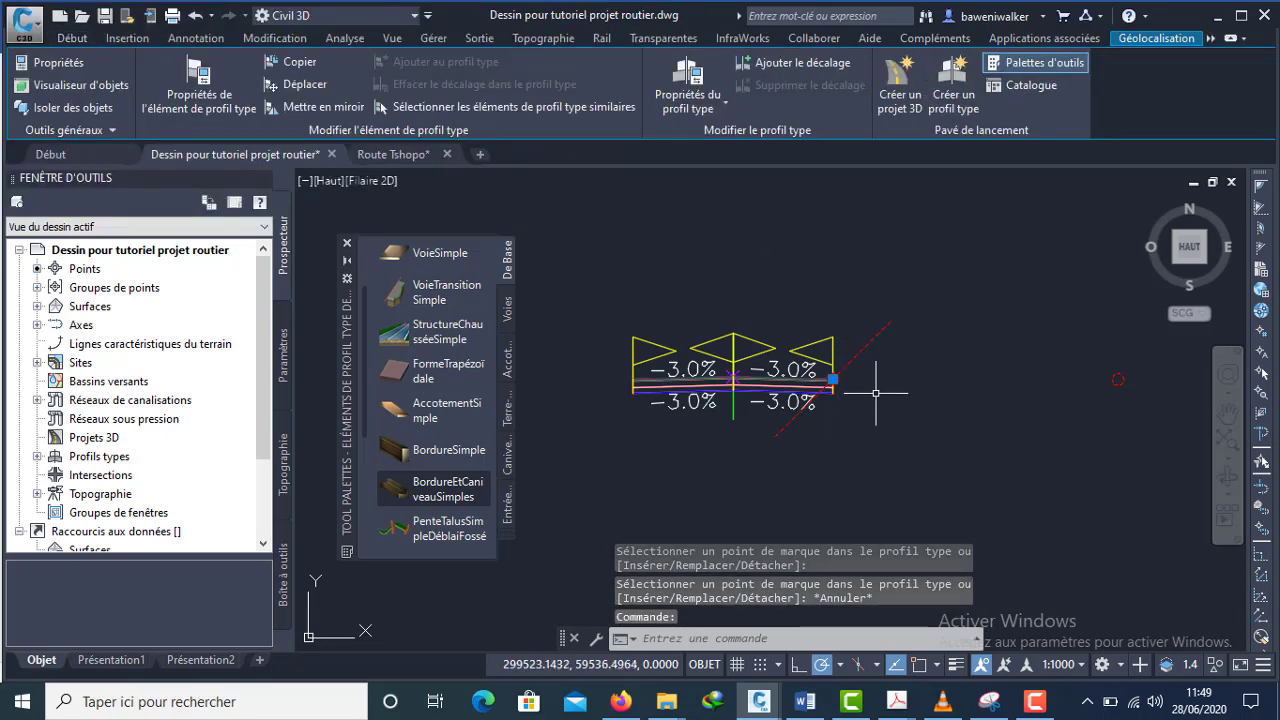
pyautogui.press('Delete')
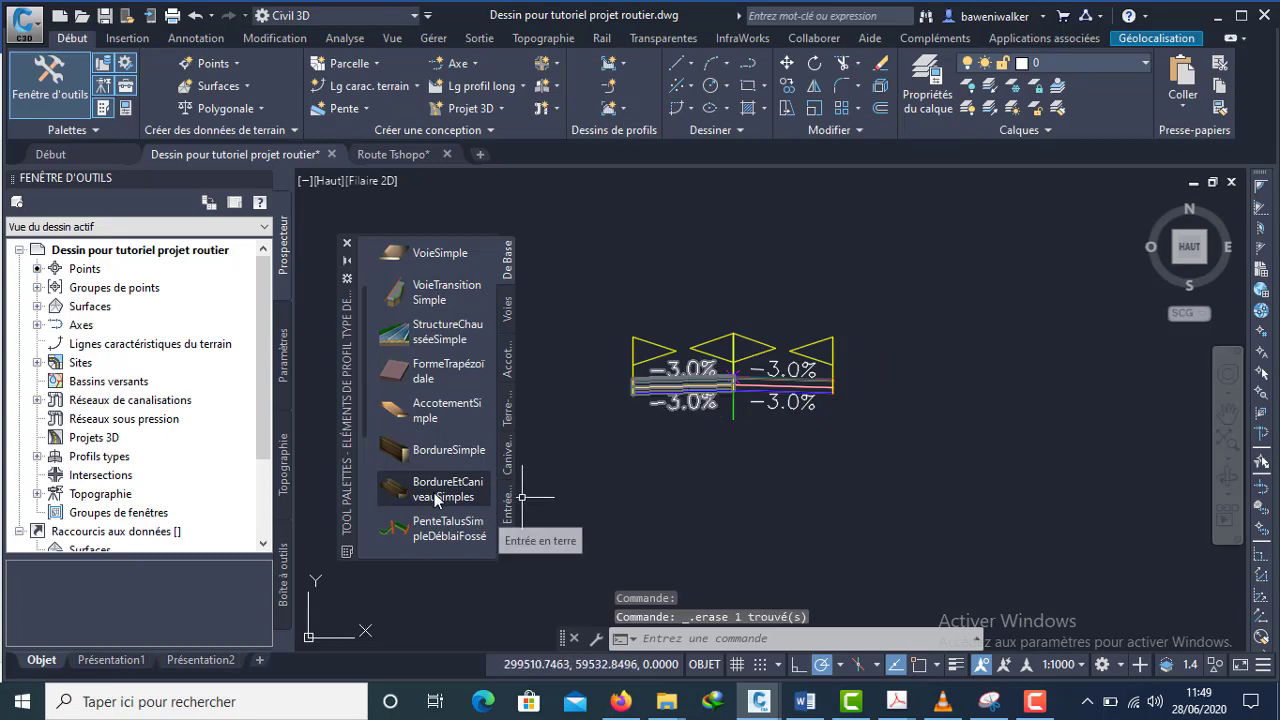
# - Insert BordureEtCaniveauSimples with a 0.5 m gutter width and attach it to the top marker at the left lane's outer edge
pyautogui.click(438, 492)
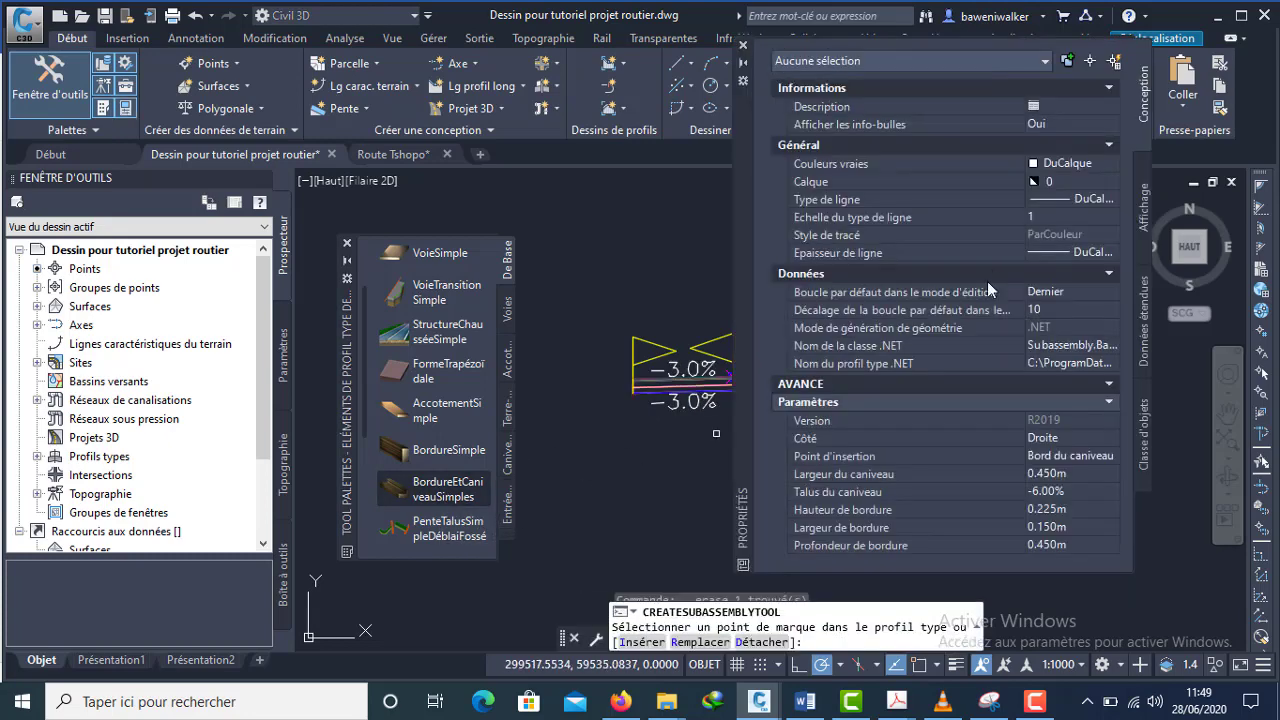
pyautogui.click(1046, 473)
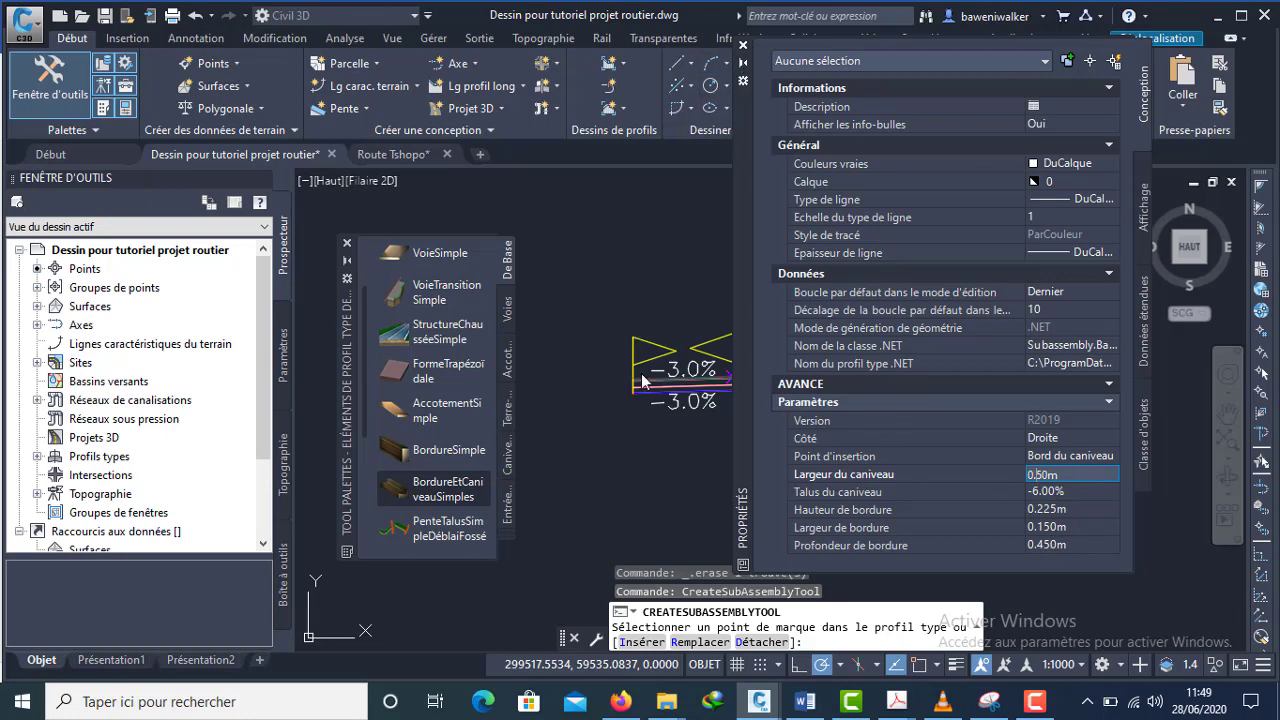
pyautogui.press('Return')
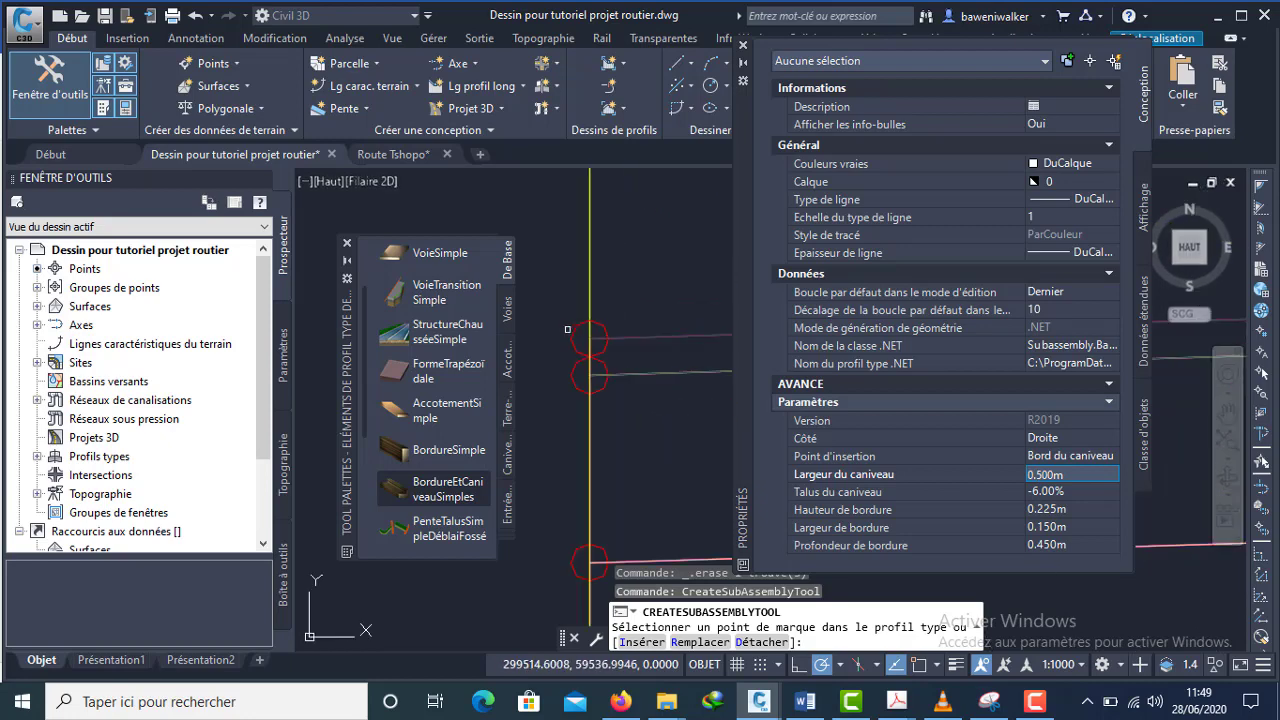
pyautogui.scroll(-5, 572, 333)
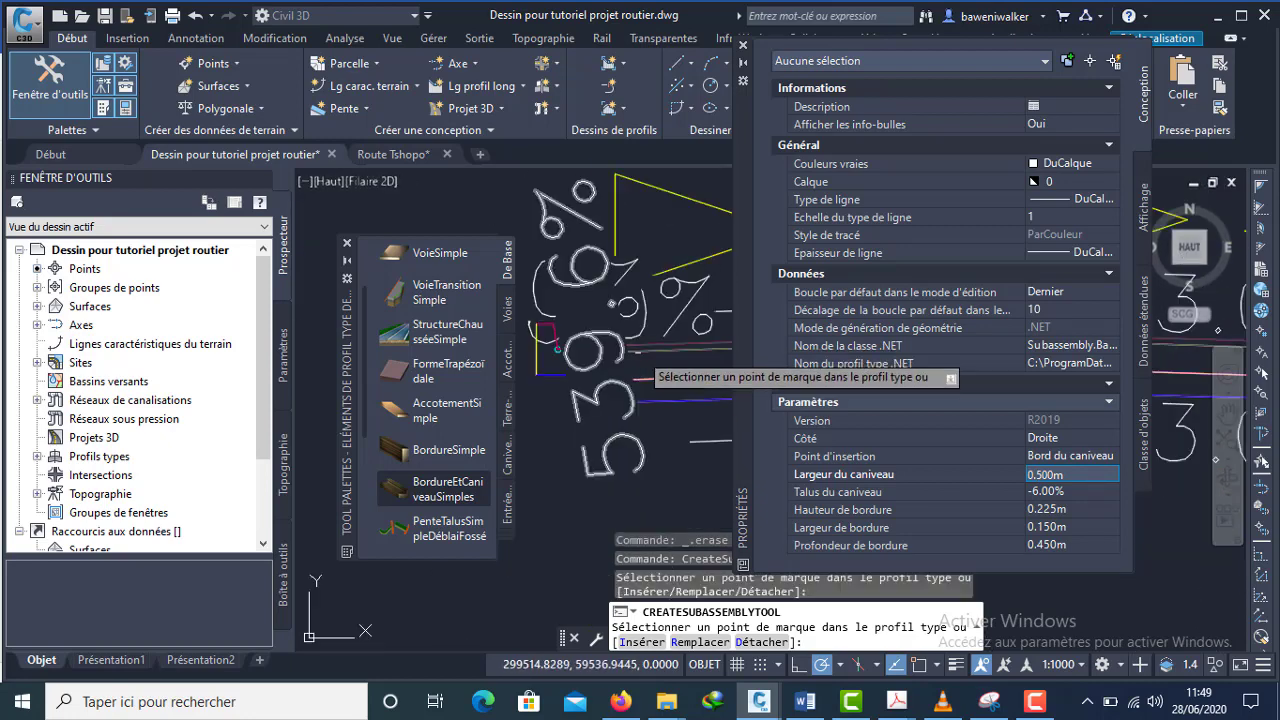
pyautogui.scroll(-5, 553, 341)
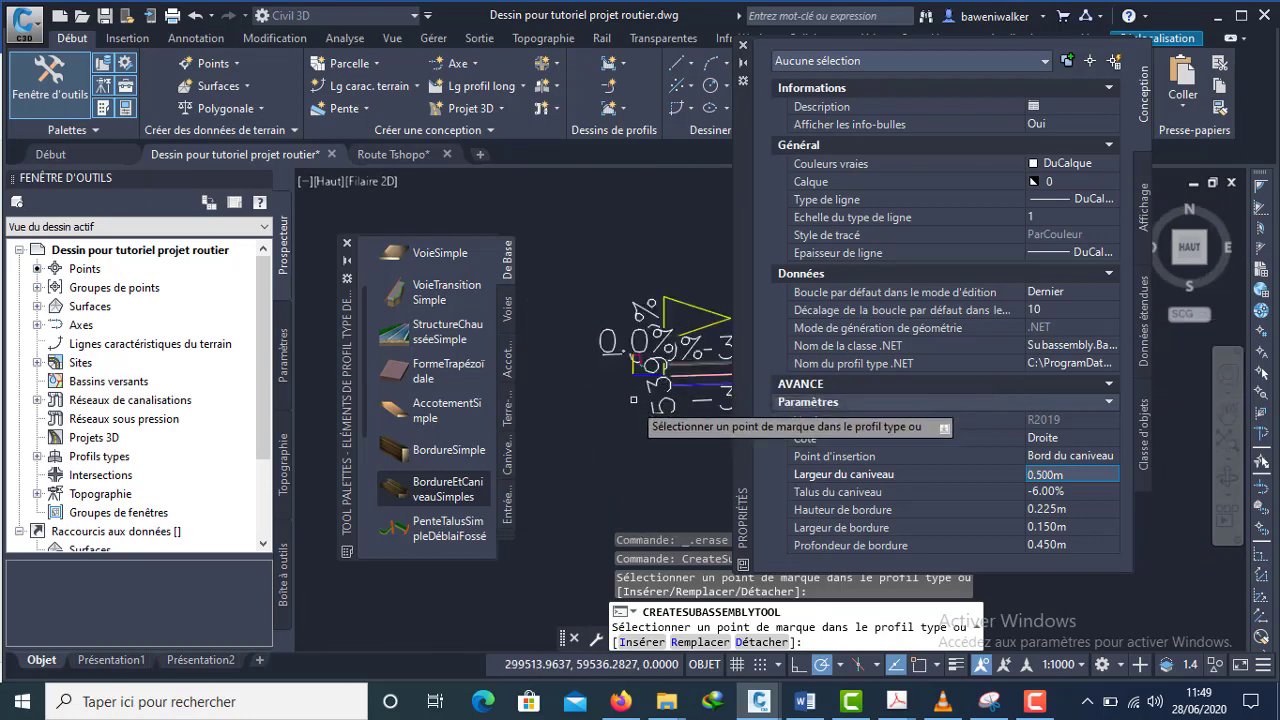
pyautogui.scroll(2, 681, 323)
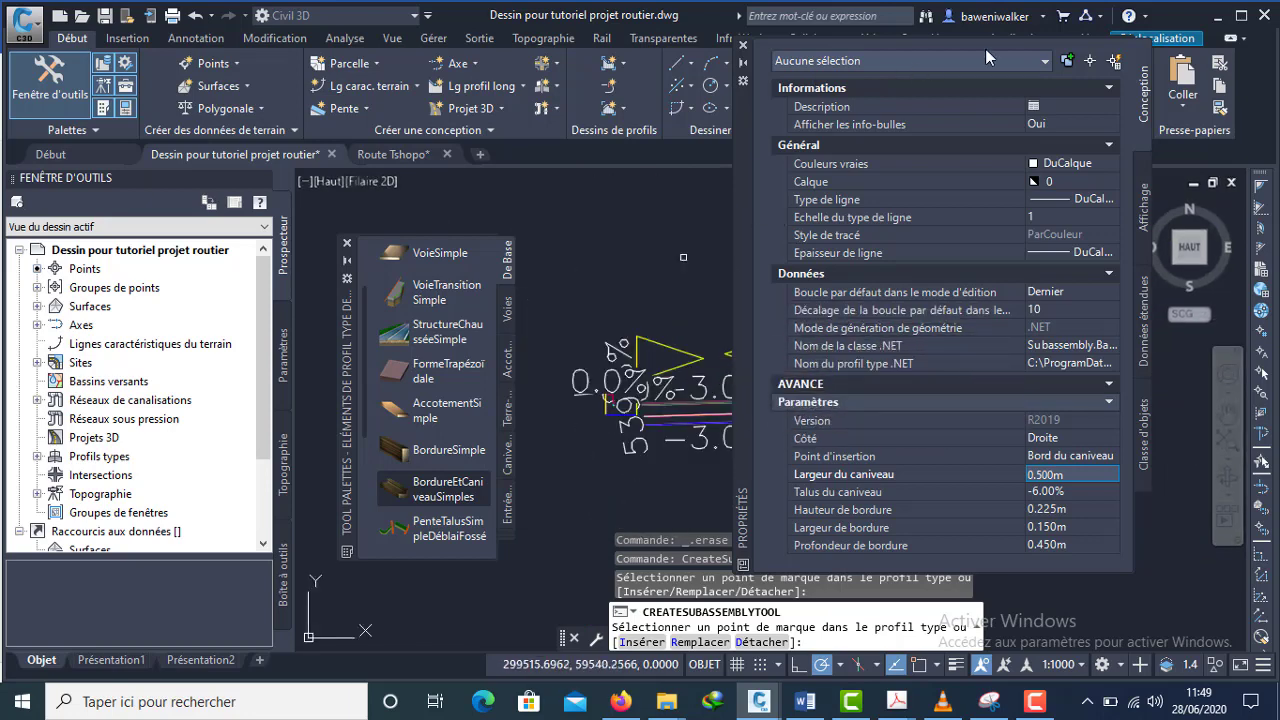
# - Attach the same BordureEtCaniveauSimples kerb and gutter to the top marker at the right lane's outer edge
pyautogui.click(740, 47)
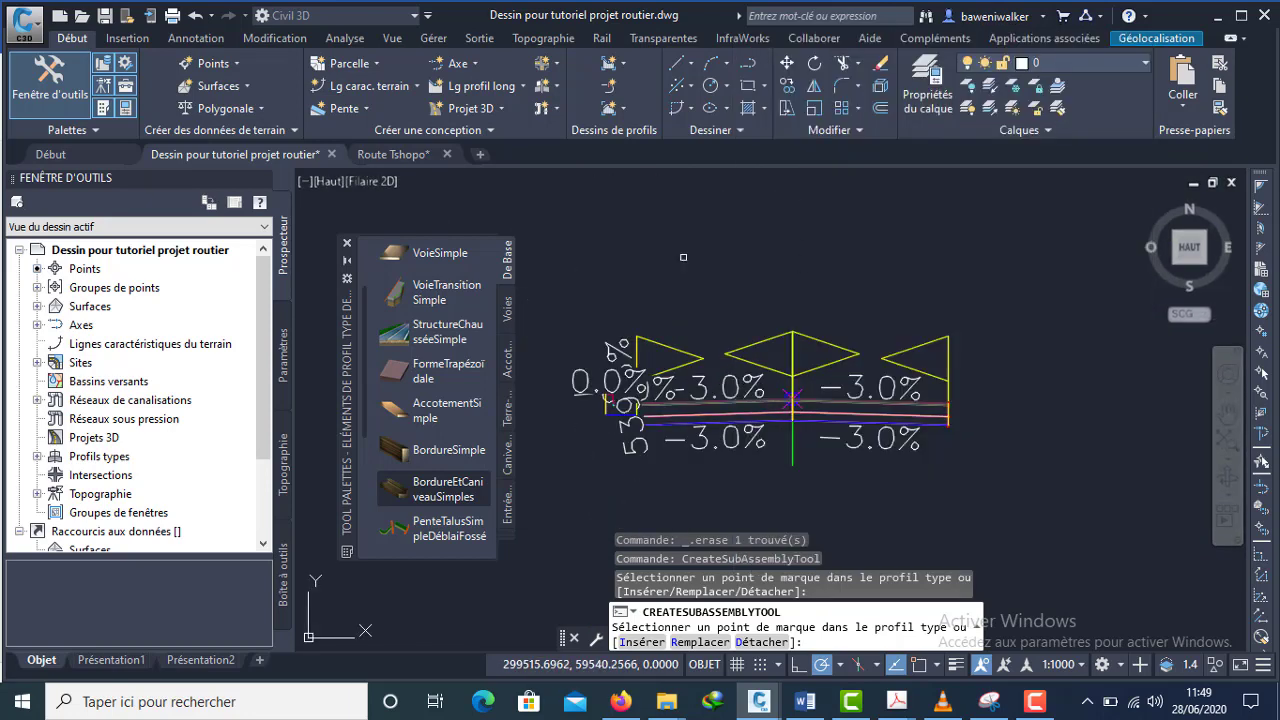
pyautogui.scroll(6, 844, 397)
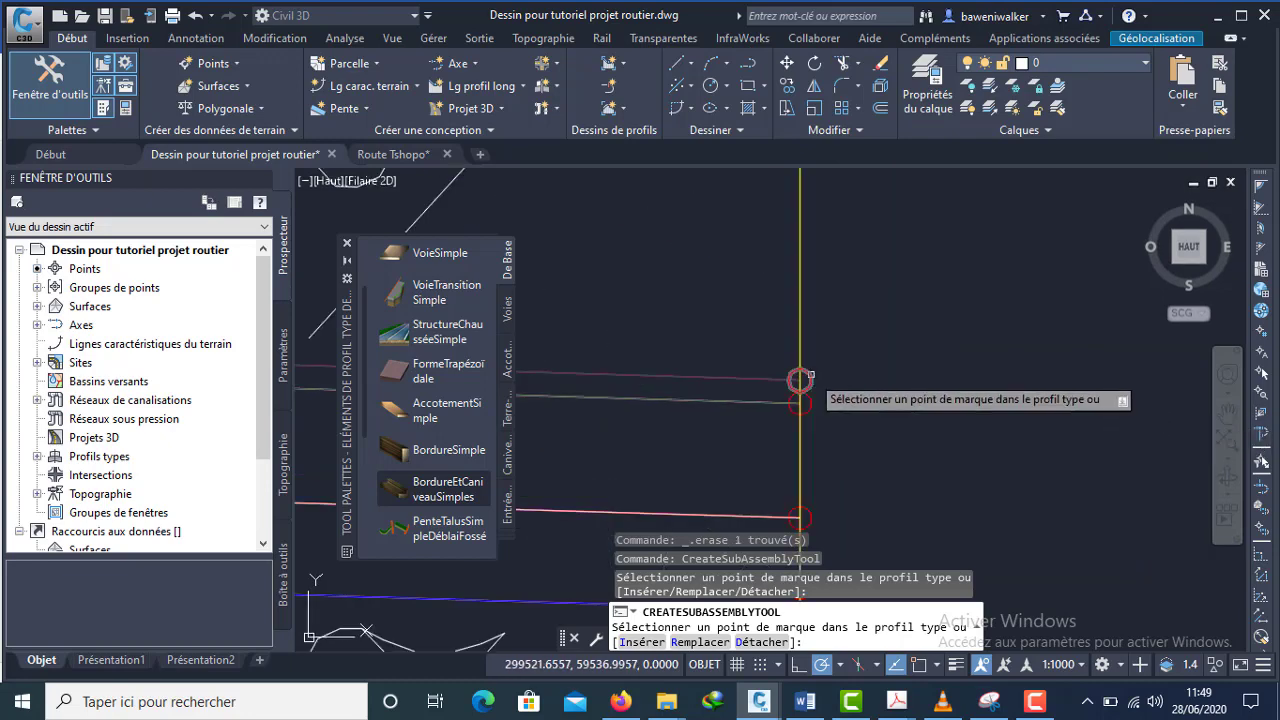
pyautogui.scroll(-6, 800, 380)
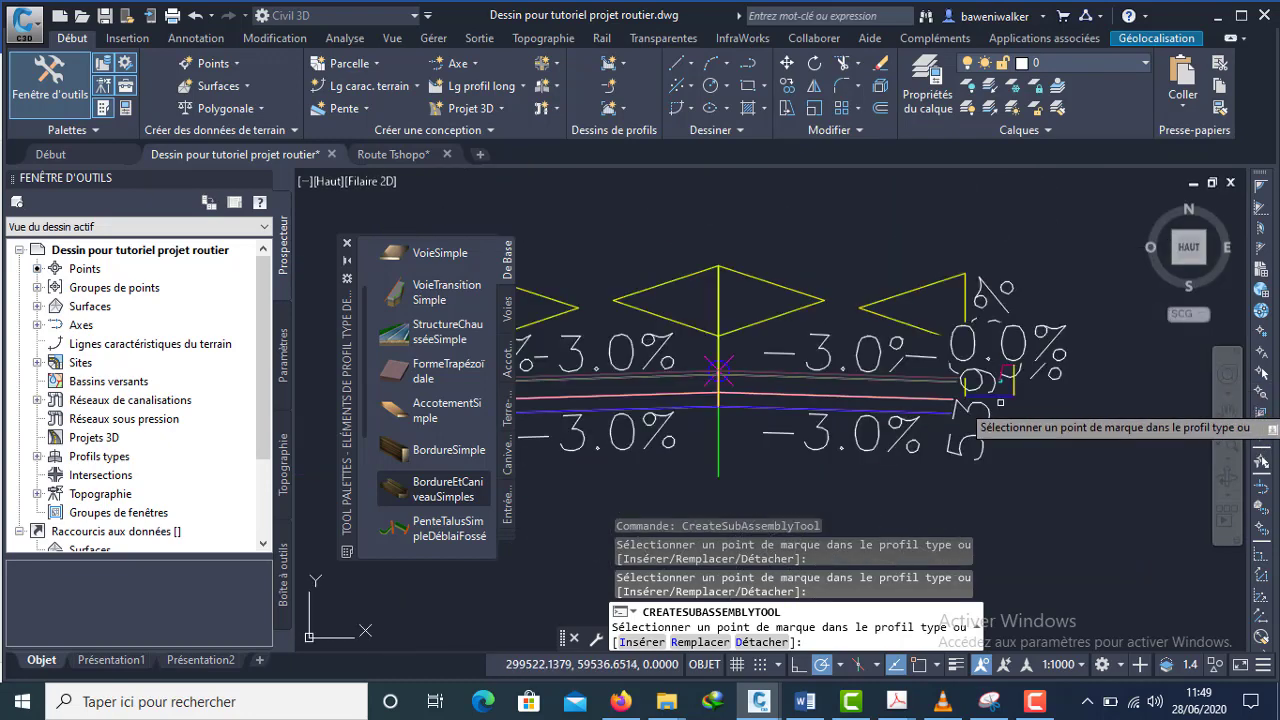
pyautogui.scroll(6, 995, 390)
pyautogui.scroll(-6, 1020, 335)
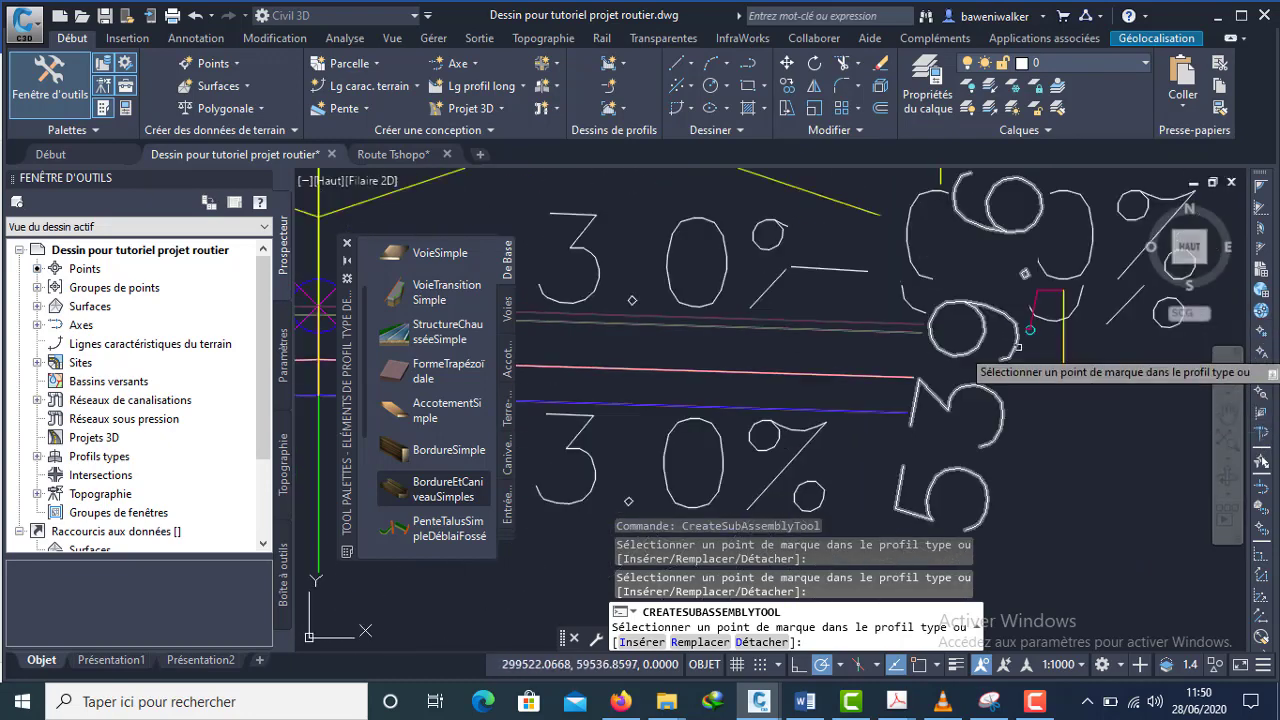
pyautogui.scroll(-3, 745, 375)
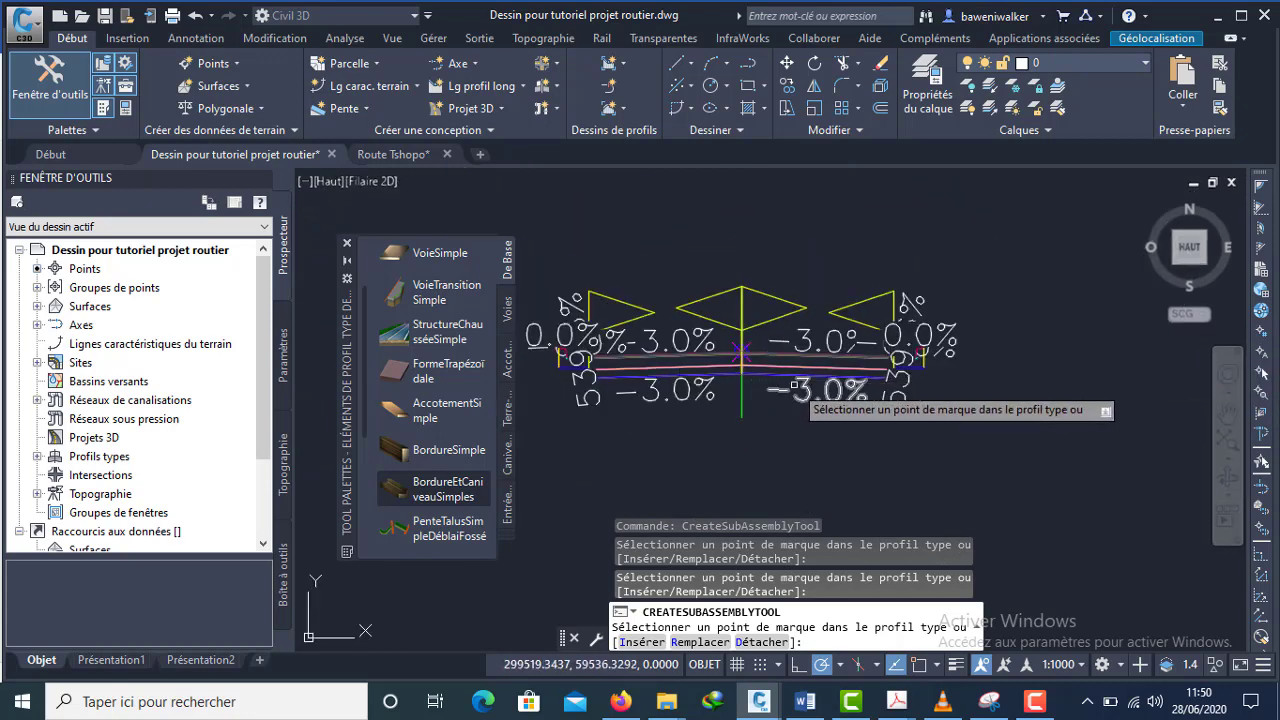
pyautogui.moveTo(751, 429); pyautogui.dragTo(839, 421, button='middle')
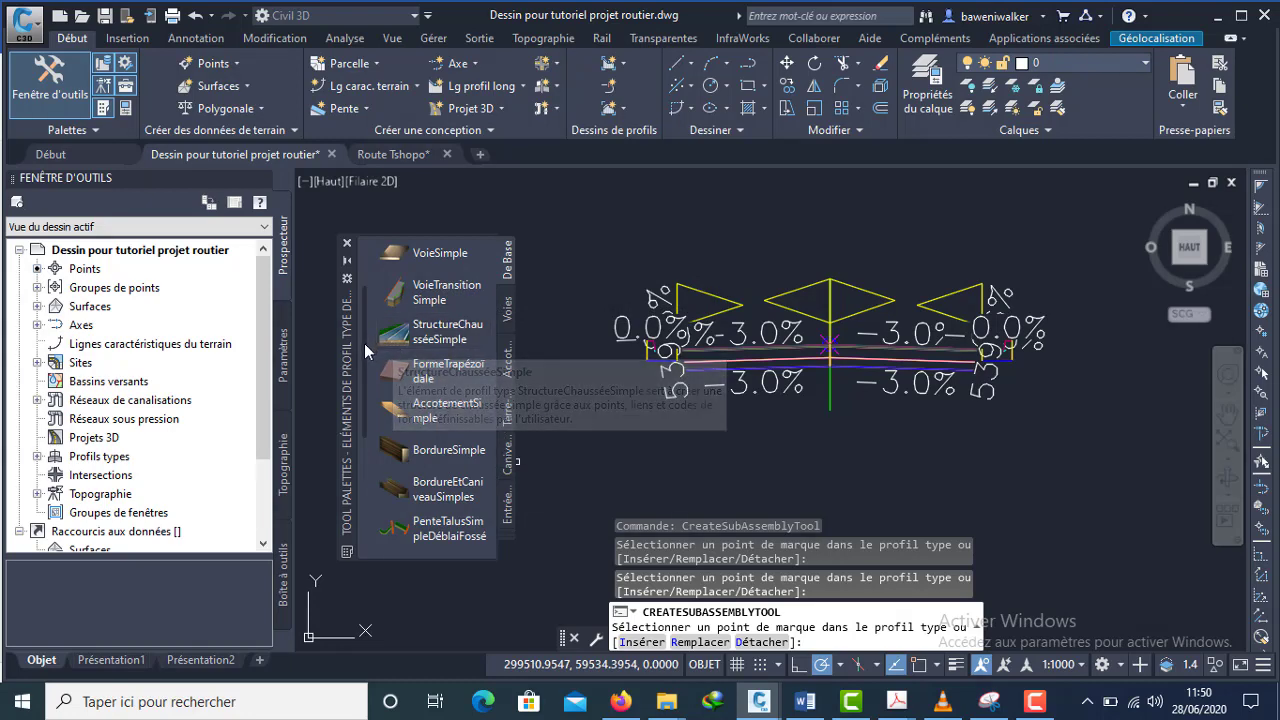
# - Start inserting a TrottoirSimple sidewalk from the De Base set, setting its width to 1.5 m
pyautogui.scroll(-4, 368, 380)
pyautogui.click(428, 450)
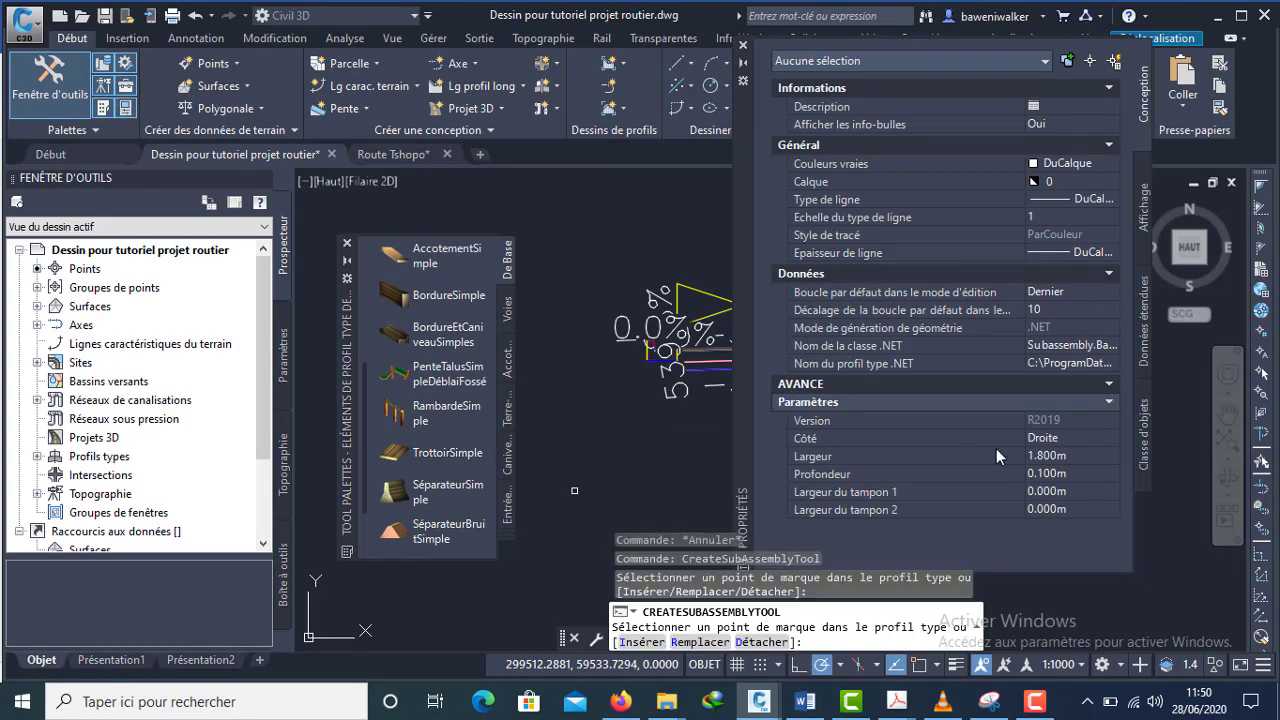
pyautogui.click(1047, 456)
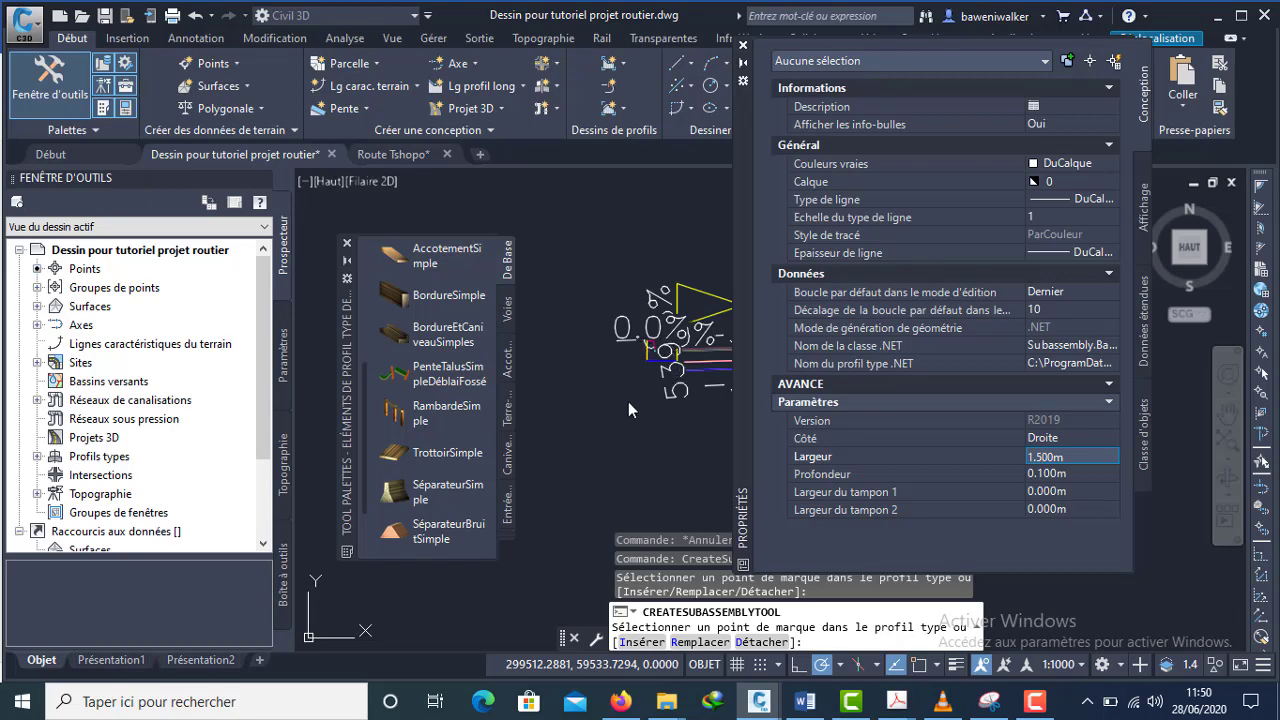
pyautogui.click(742, 48)
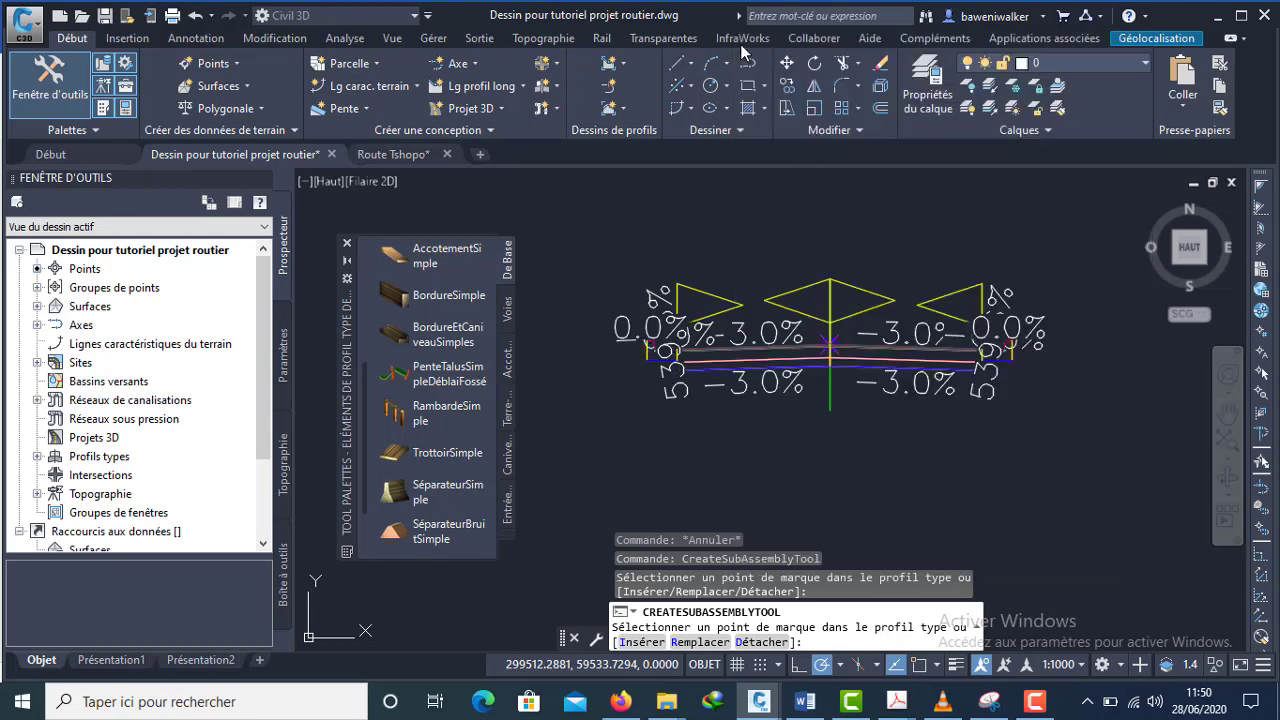
# - Attach the TrottoirSimple sidewalk to the top outer corner of the left kerb
pyautogui.scroll(6, 668, 350)
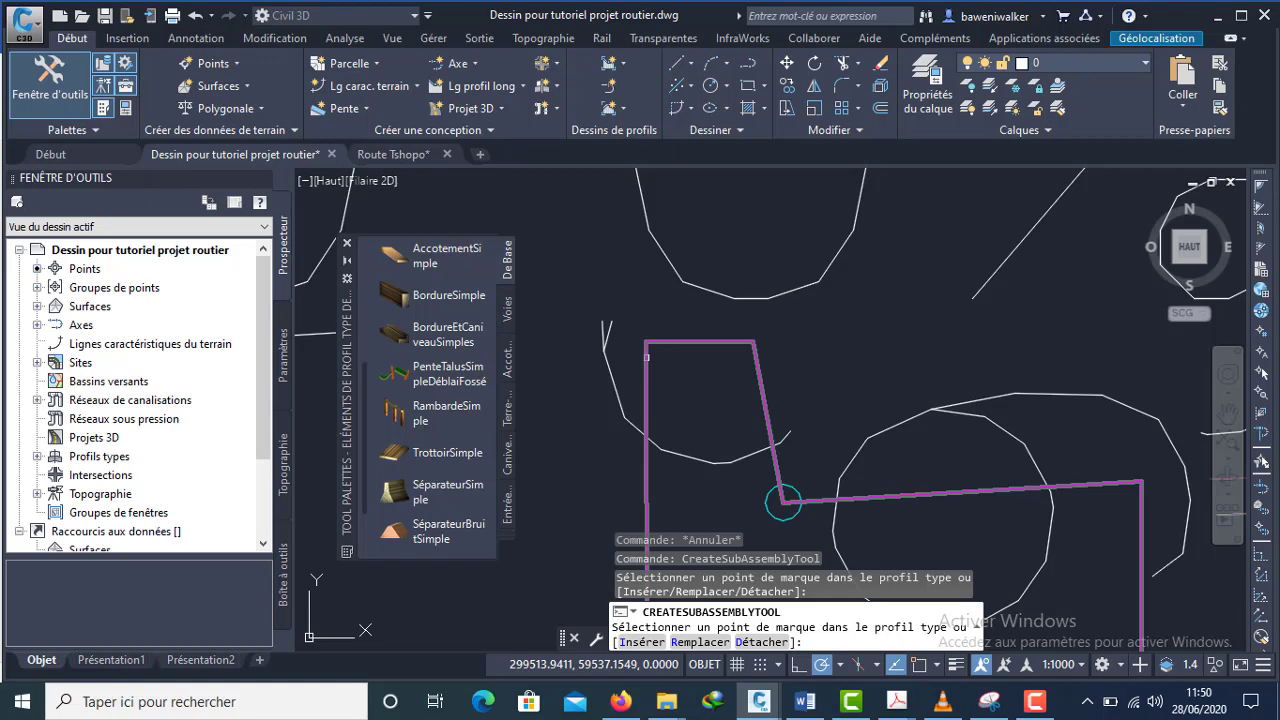
pyautogui.scroll(8, 660, 330)
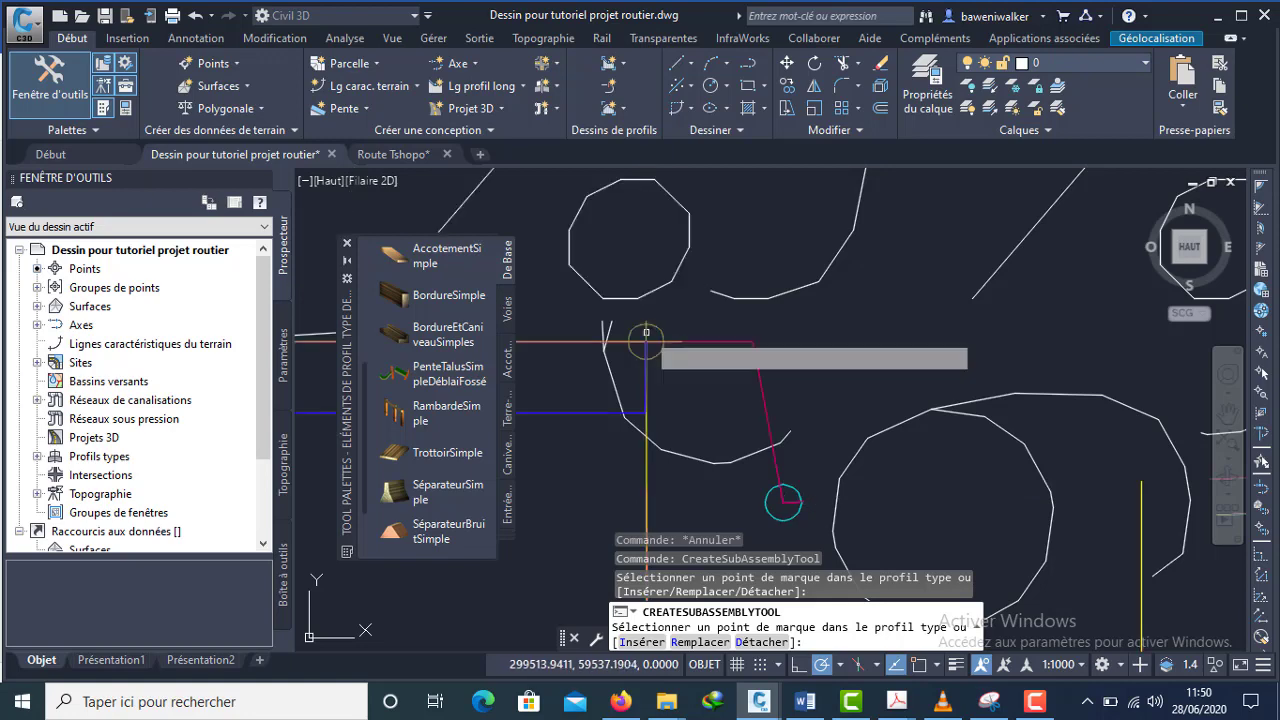
pyautogui.scroll(2, 730, 325)
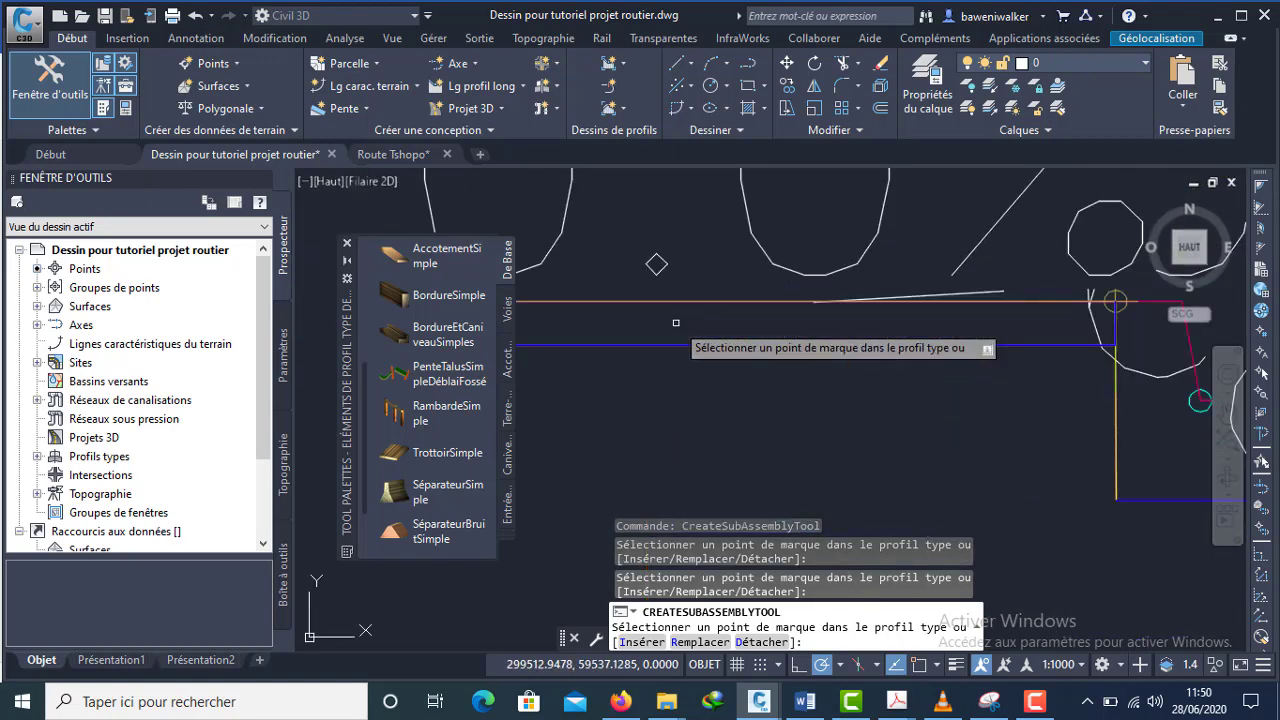
# - Attach the TrottoirSimple sidewalk to the top outer corner of the right kerb
pyautogui.scroll(-10, 700, 360)
pyautogui.scroll(6, 660, 340)
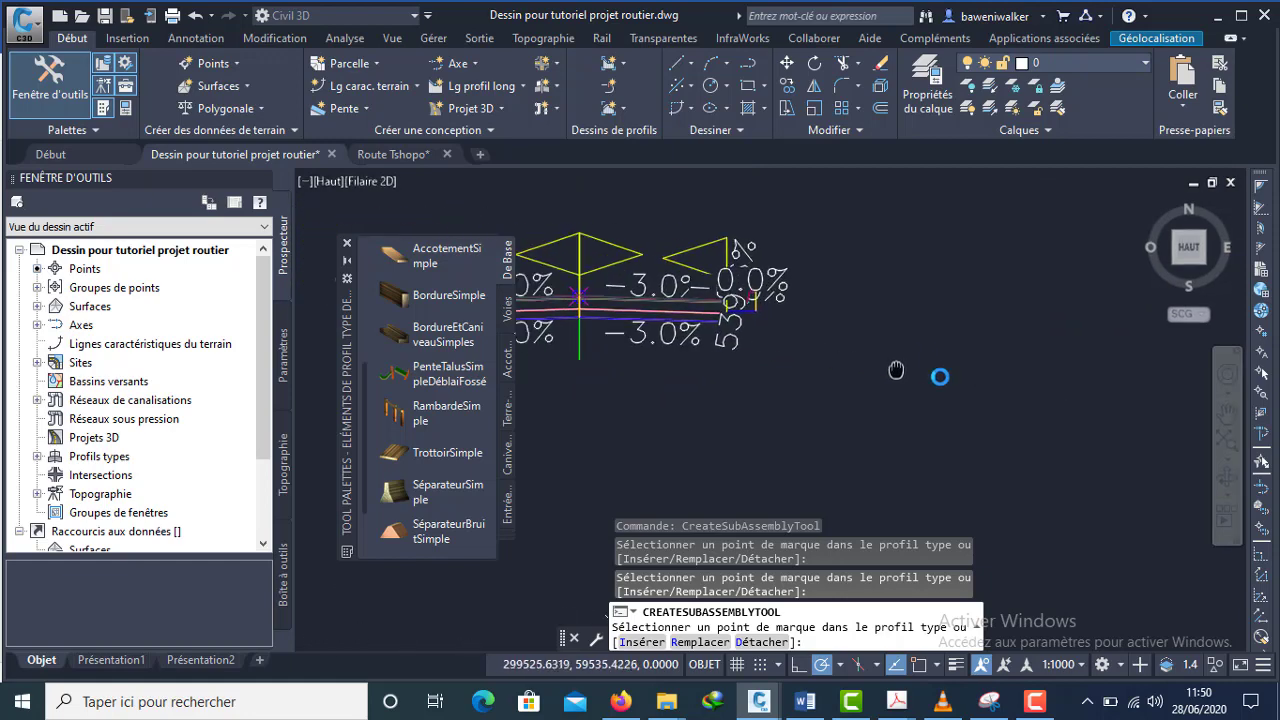
pyautogui.scroll(3, 785, 320)
pyautogui.scroll(6, 800, 302)
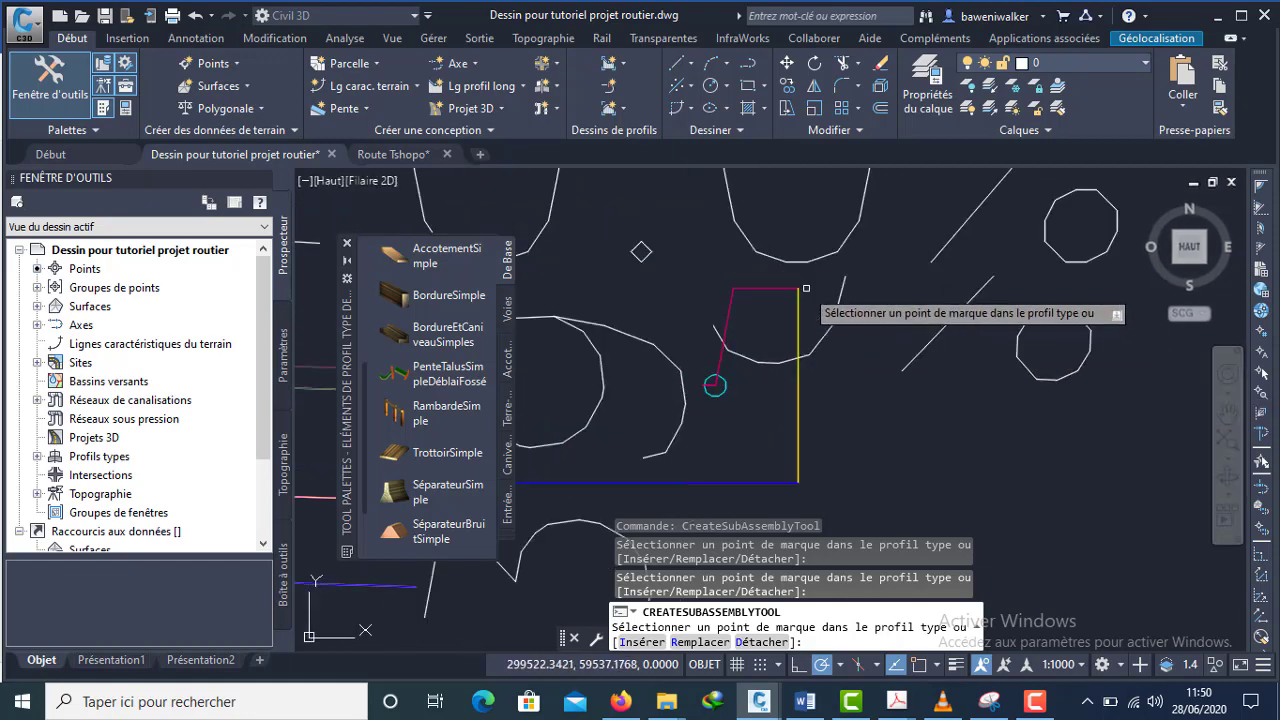
pyautogui.scroll(-4, 800, 290)
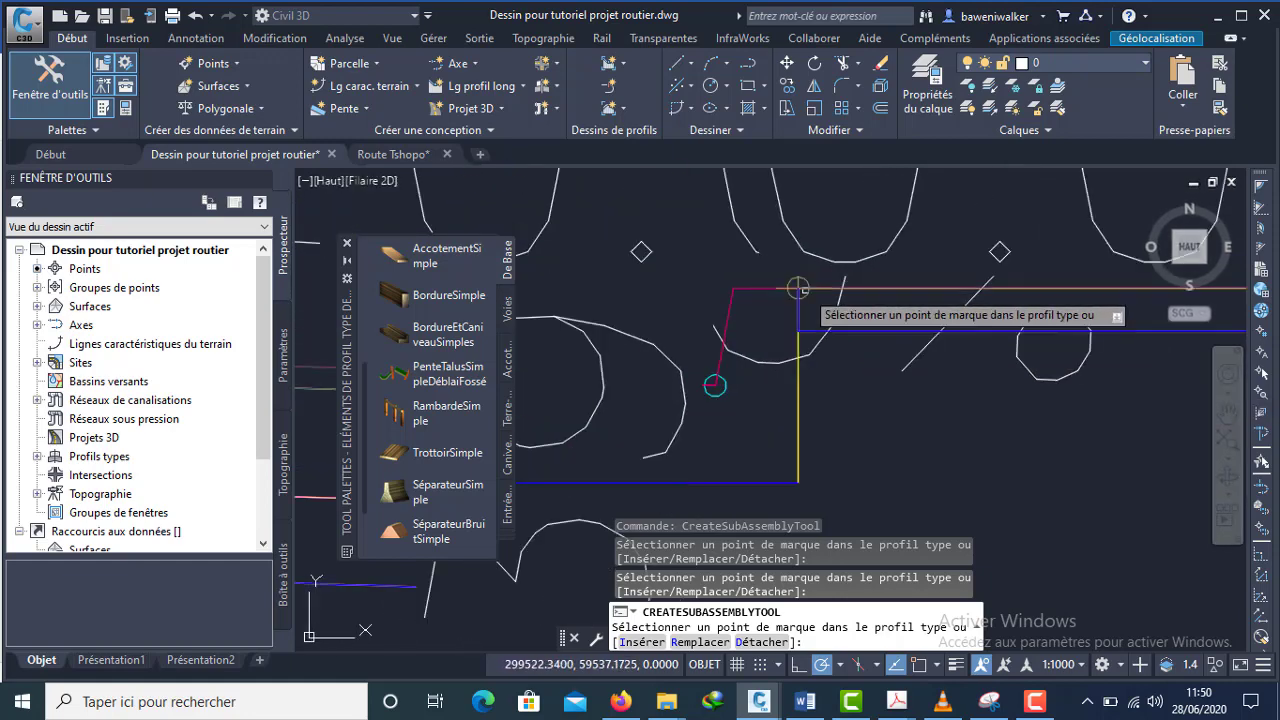
# - End the sidewalk insertion and attach an EntréeenterreGénéral daylight slope to the top outer corner of the left sidewalk
pyautogui.moveTo(730, 375); pyautogui.dragTo(1008, 374, button='middle')
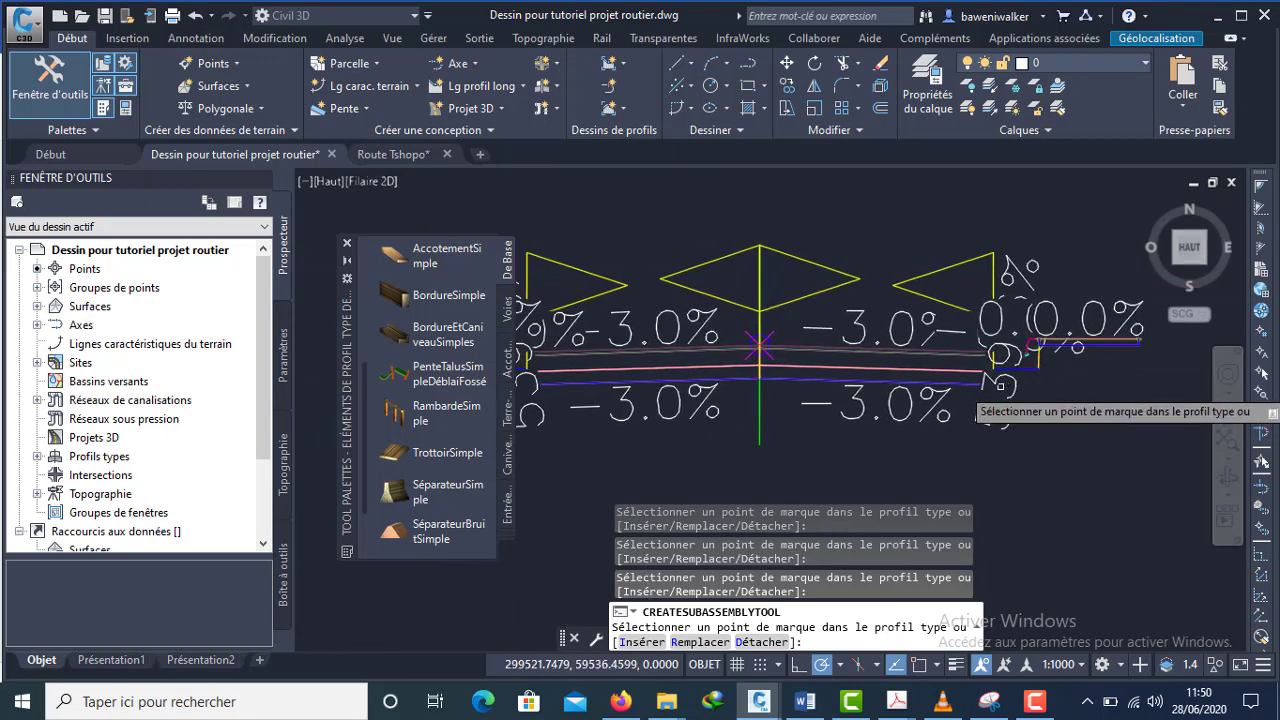
pyautogui.scroll(-2, 1000, 386)
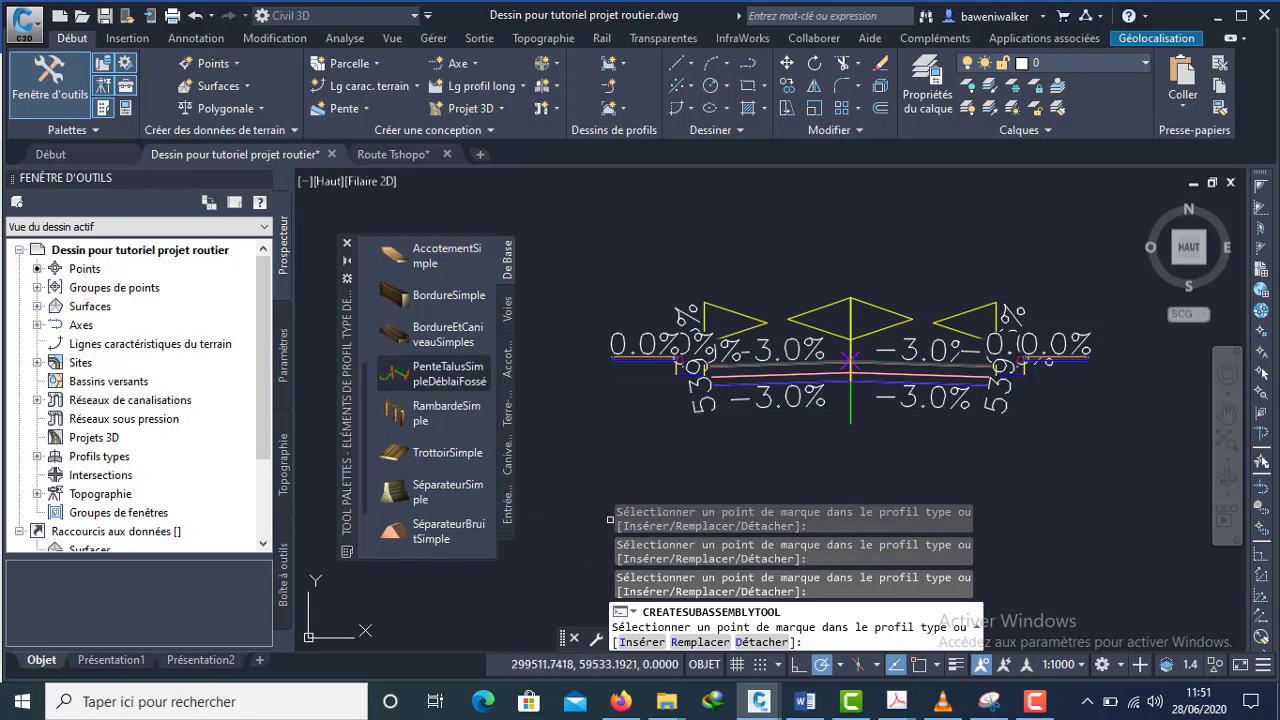
pyautogui.press('Escape')
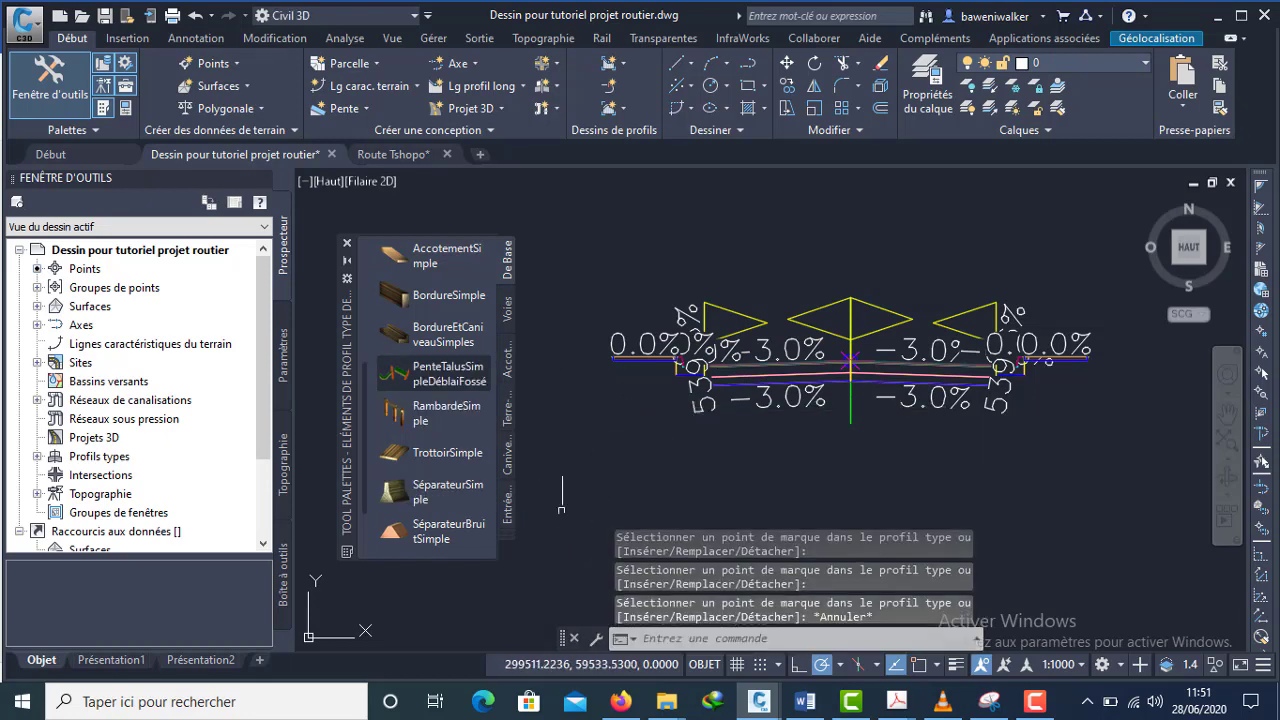
pyautogui.click(508, 508)
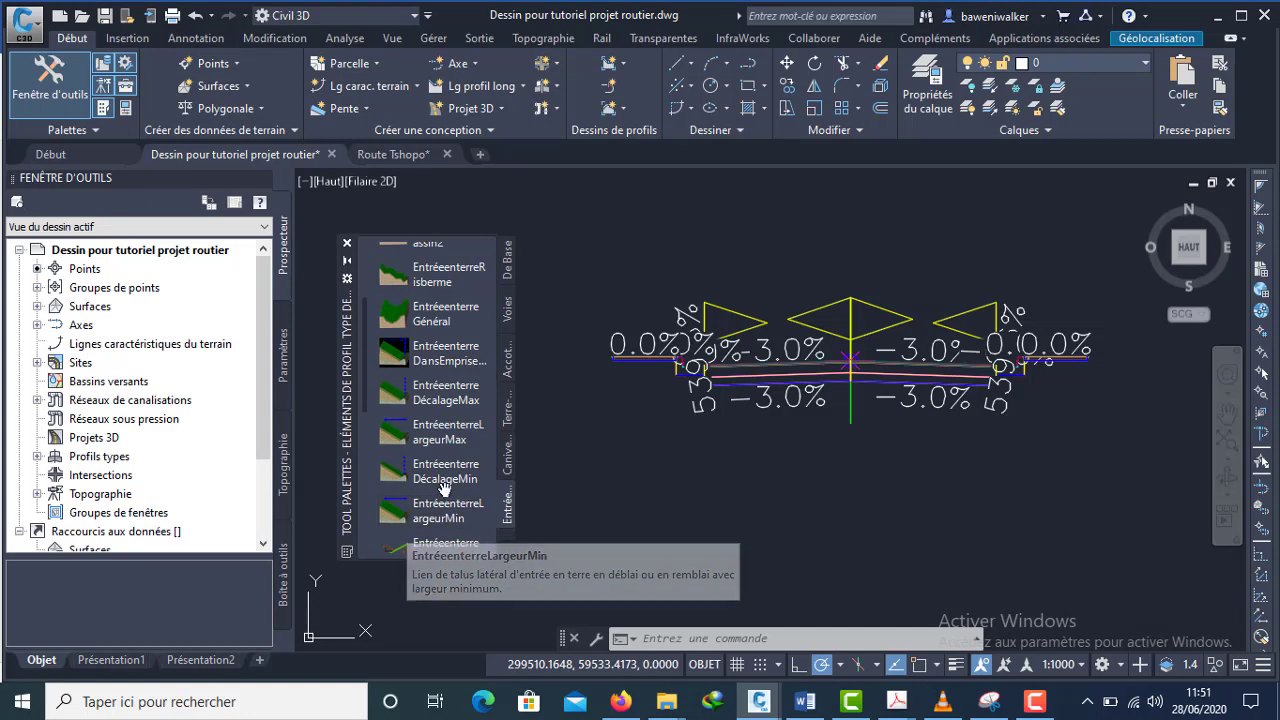
pyautogui.scroll(1, 482, 474)
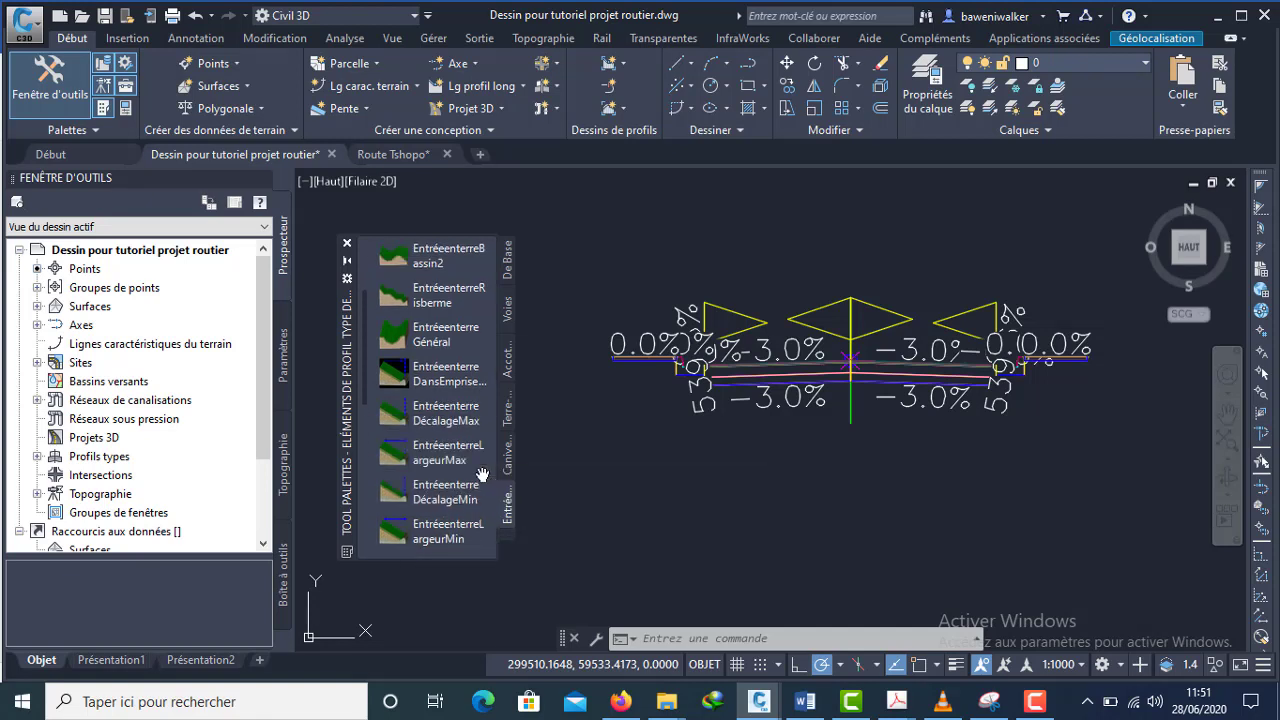
pyautogui.click(450, 458)
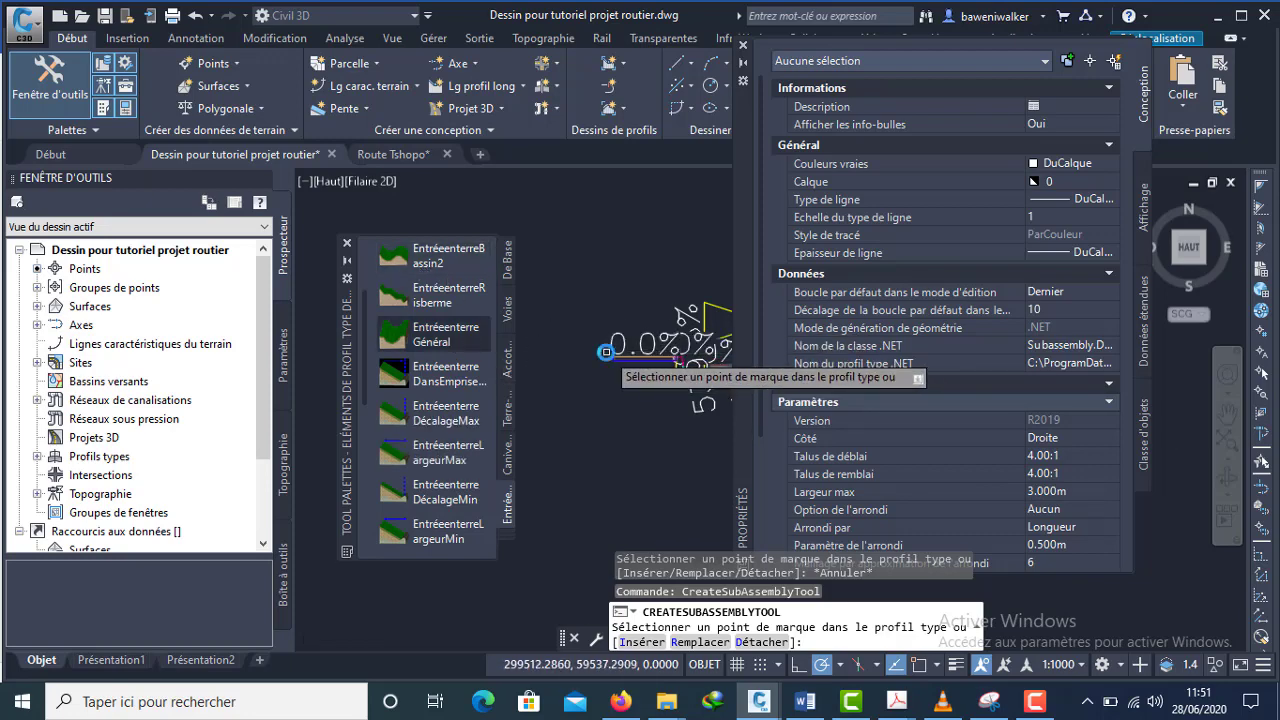
pyautogui.scroll(5, 606, 352)
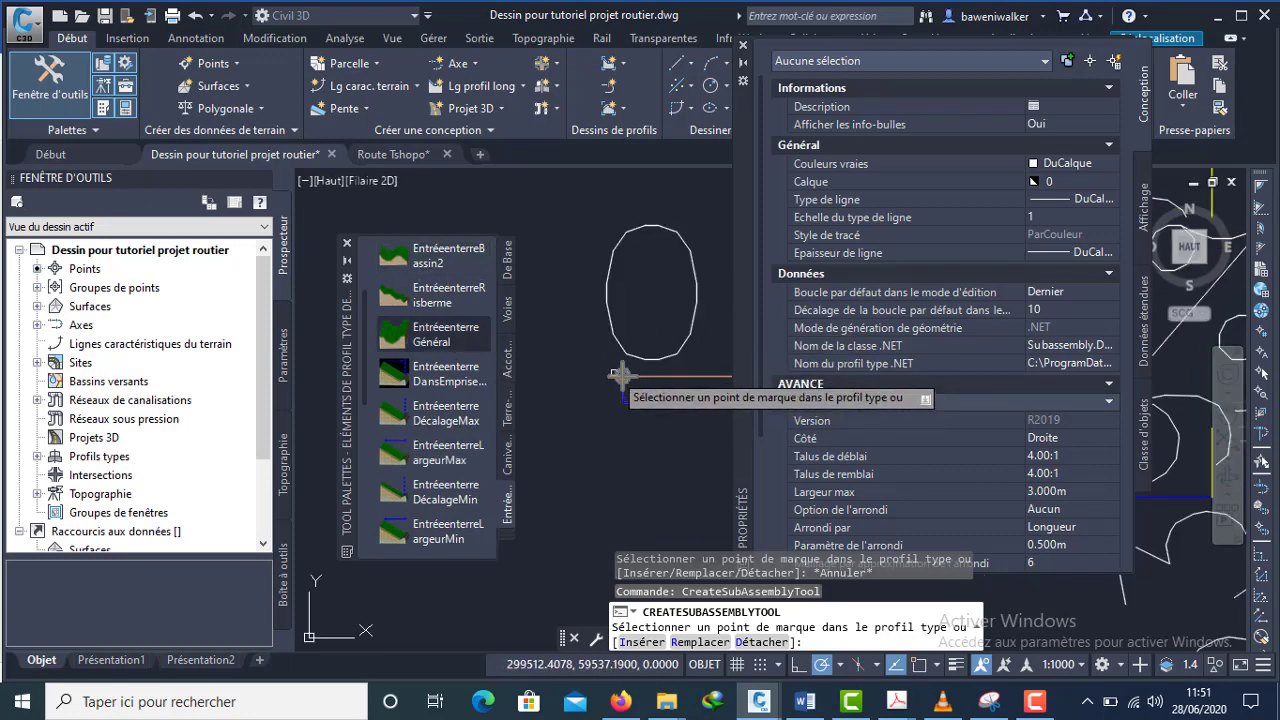
pyautogui.scroll(-4, 614, 372)
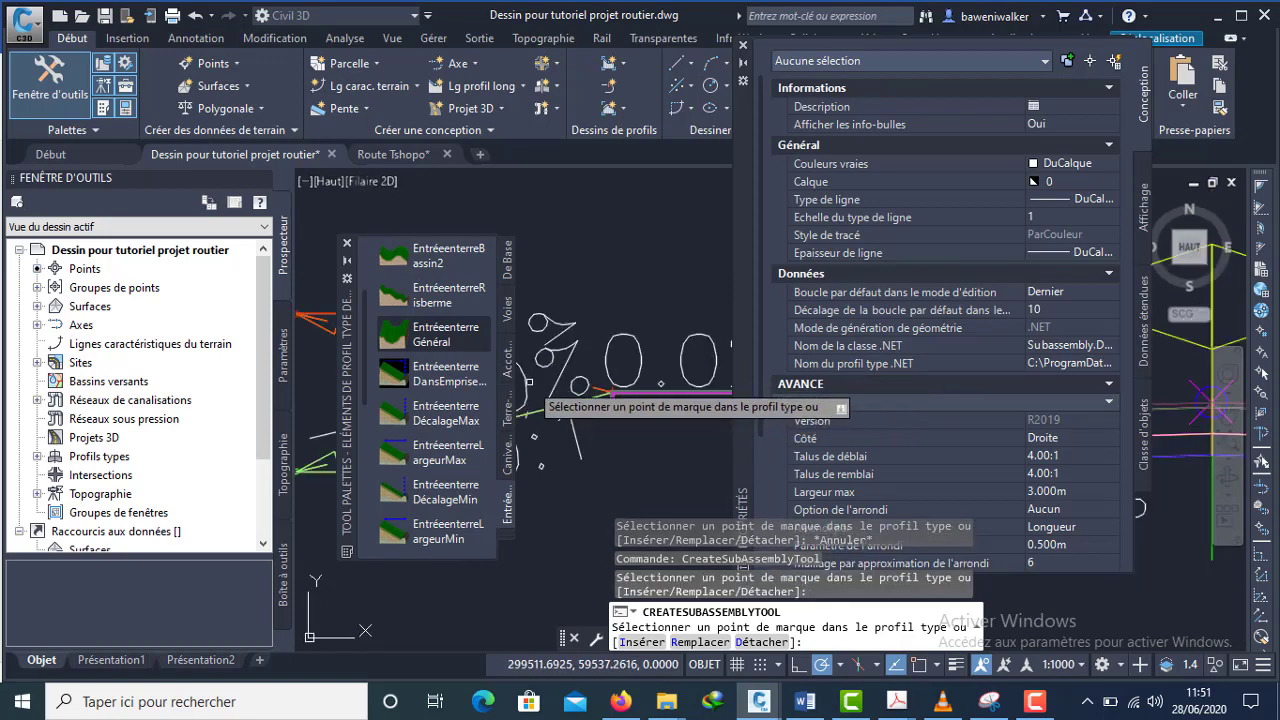
# - Attach the same EntréeenterreGénéral daylight slope to the top outer corner of the right sidewalk, finish the command and close the tool palettes
pyautogui.scroll(-3, 552, 414)
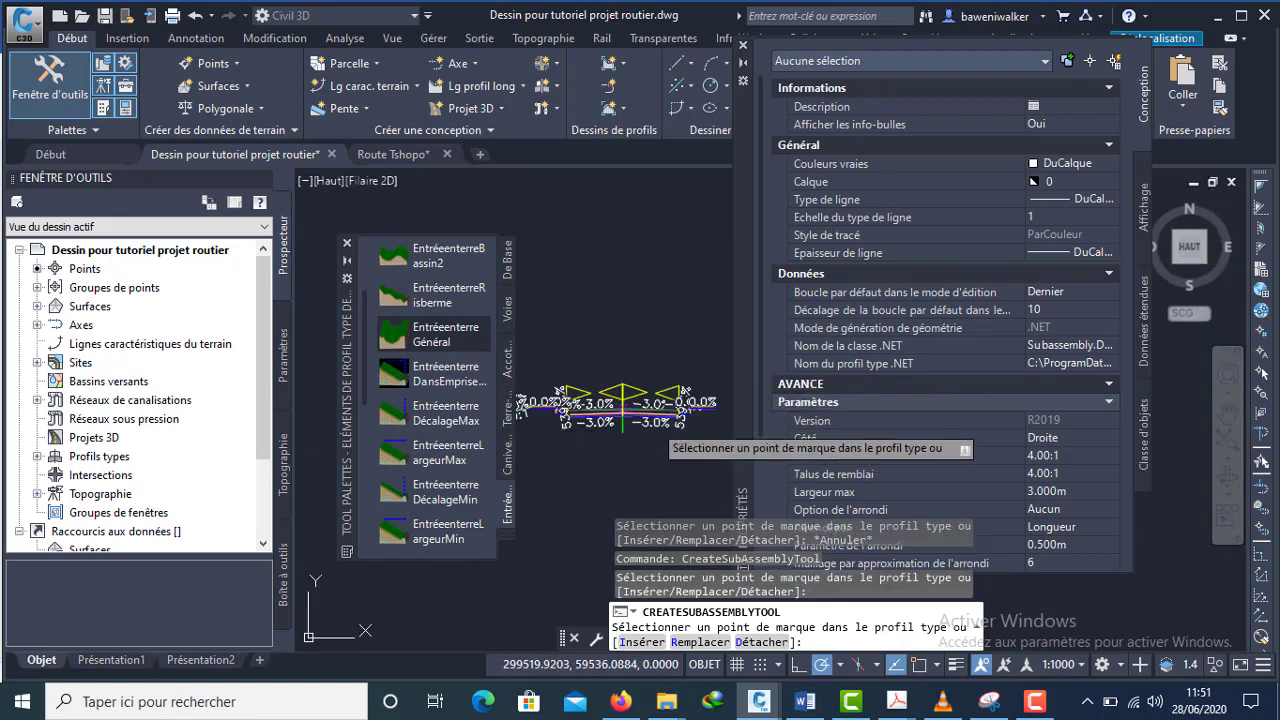
pyautogui.scroll(5, 622, 402)
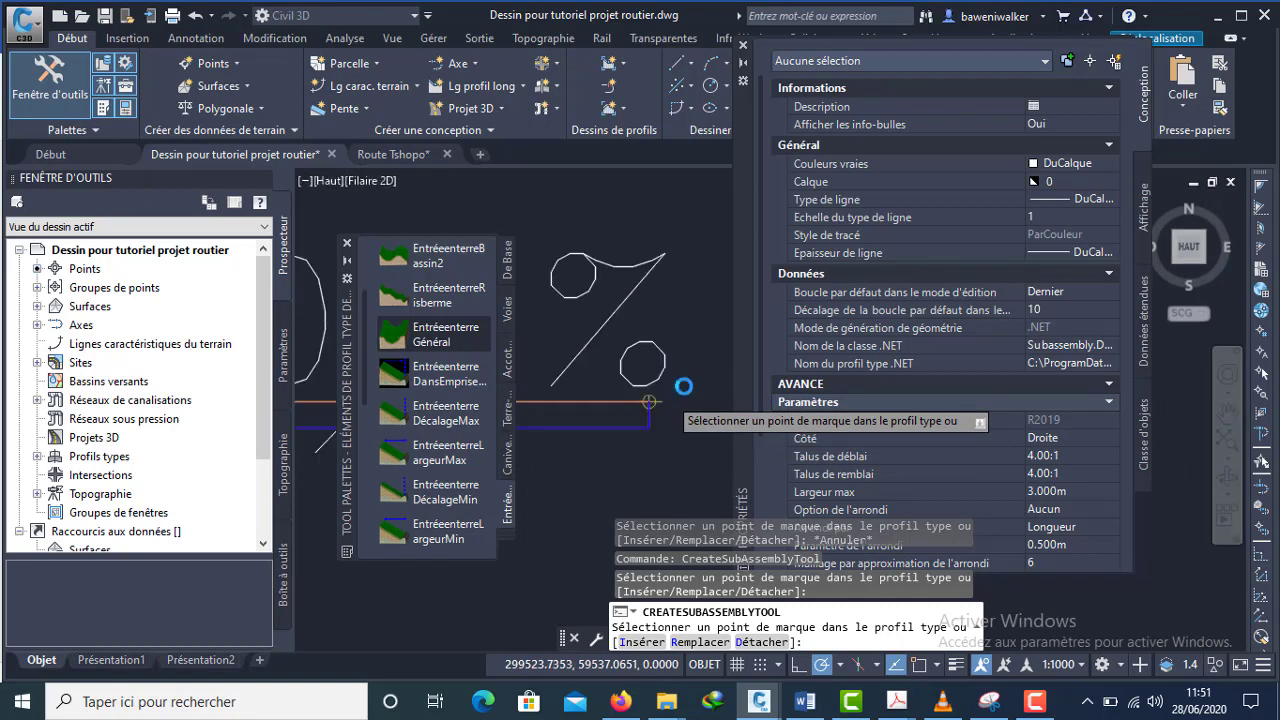
pyautogui.scroll(2, 645, 404)
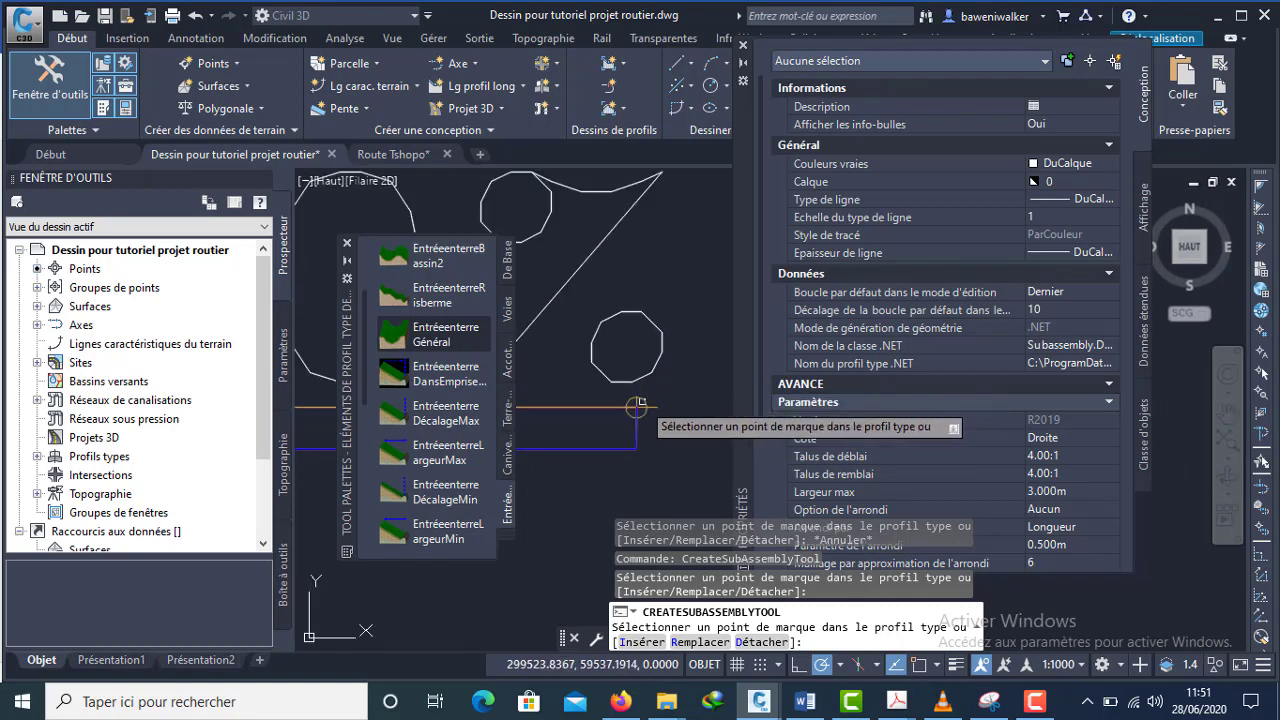
pyautogui.click(637, 404)
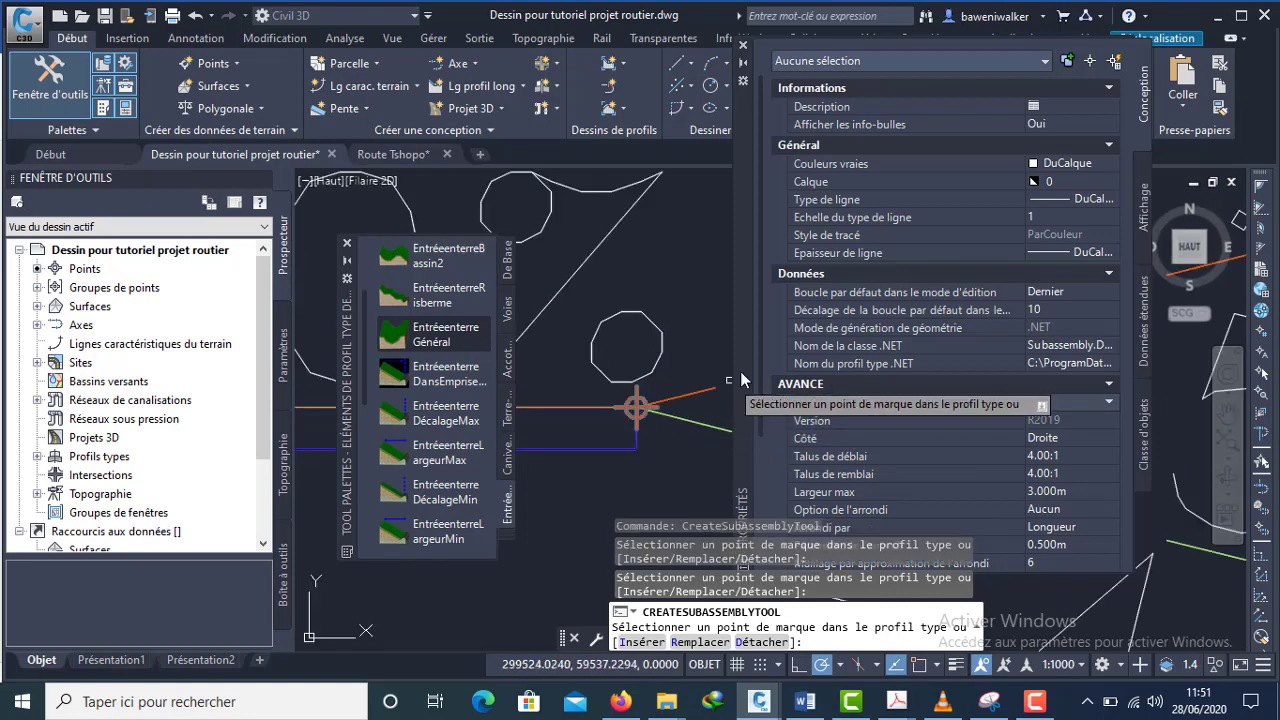
pyautogui.click(742, 46)
pyautogui.scroll(3, 804, 410)
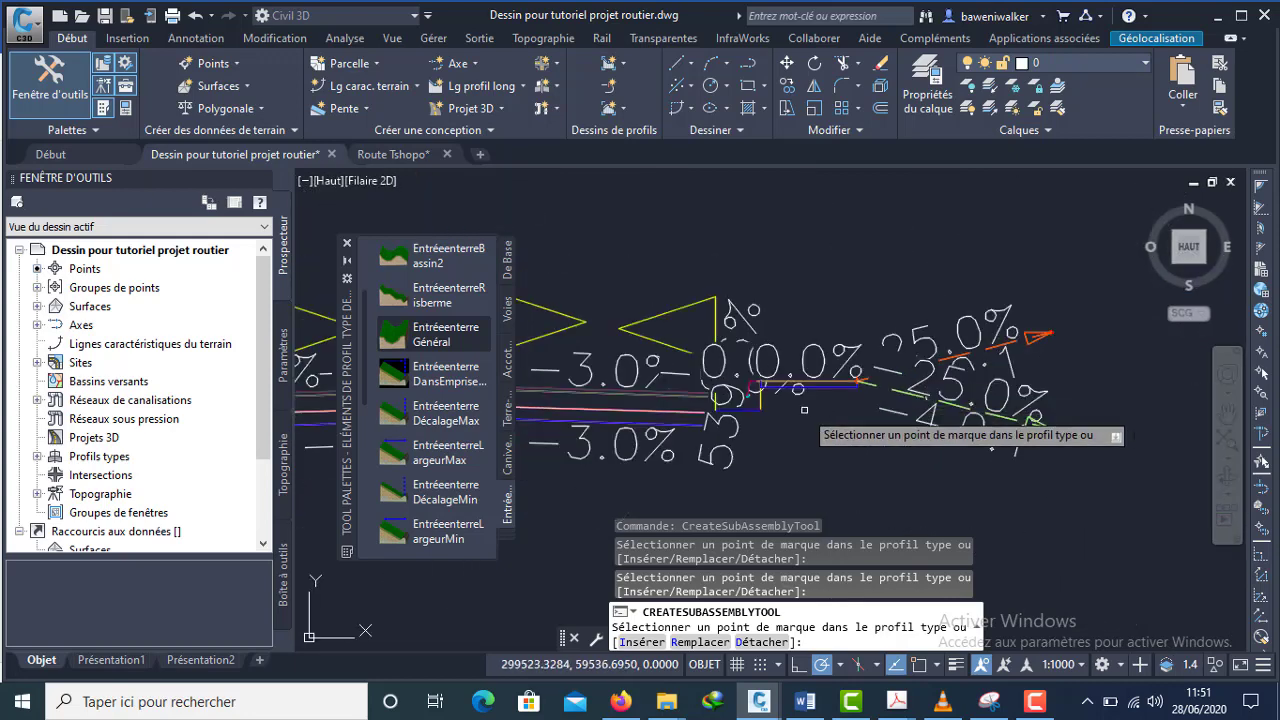
pyautogui.scroll(-5, 804, 410)
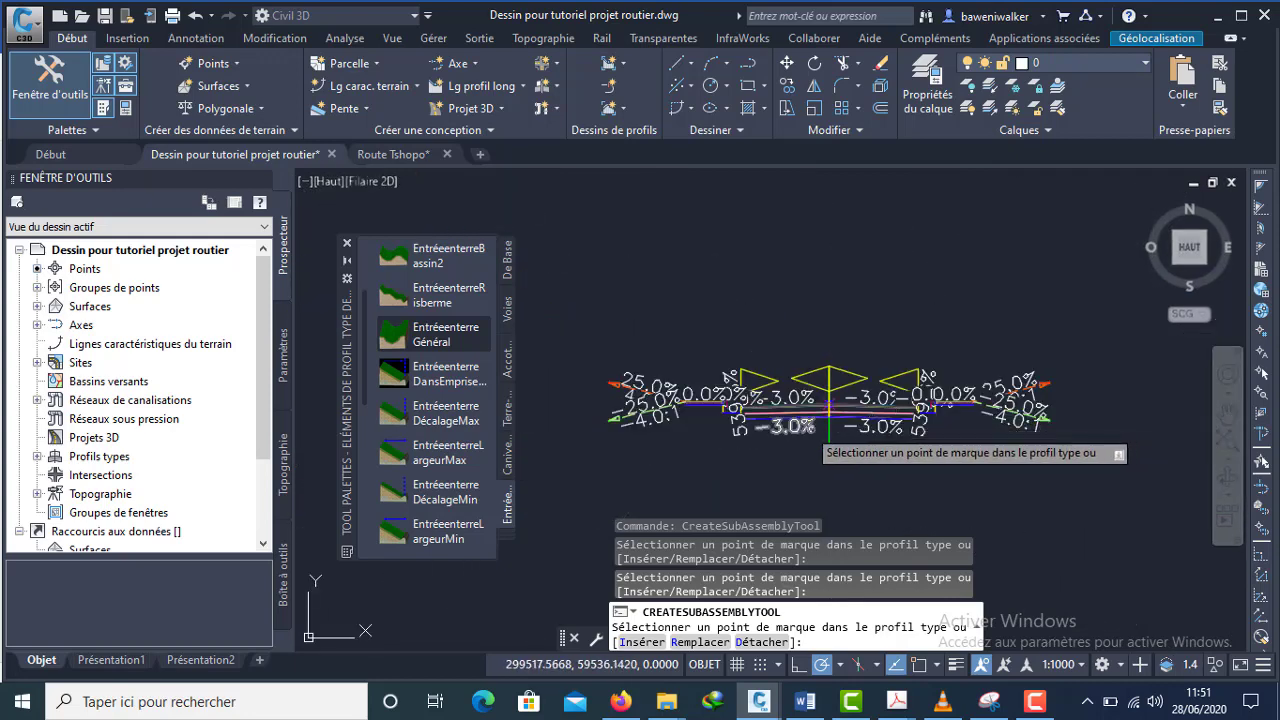
pyautogui.scroll(3, 804, 418)
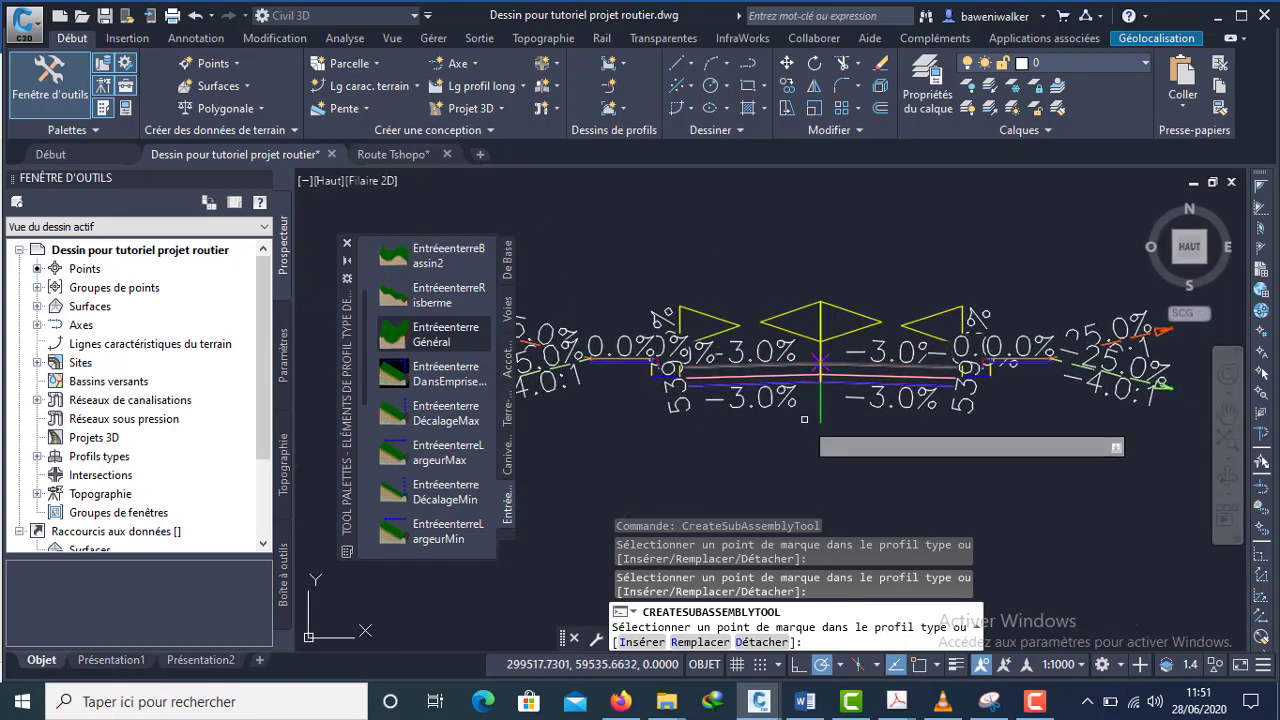
pyautogui.moveTo(804, 419); pyautogui.dragTo(776, 431, button='middle')
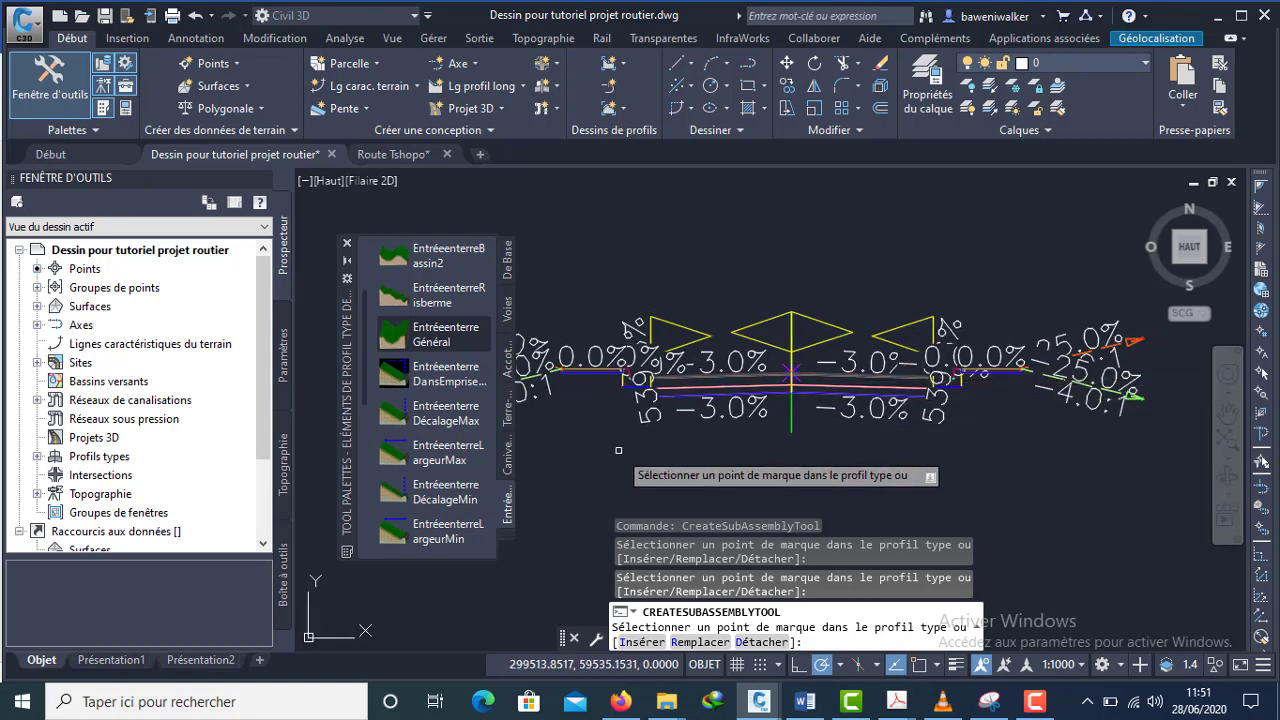
pyautogui.press('Escape')
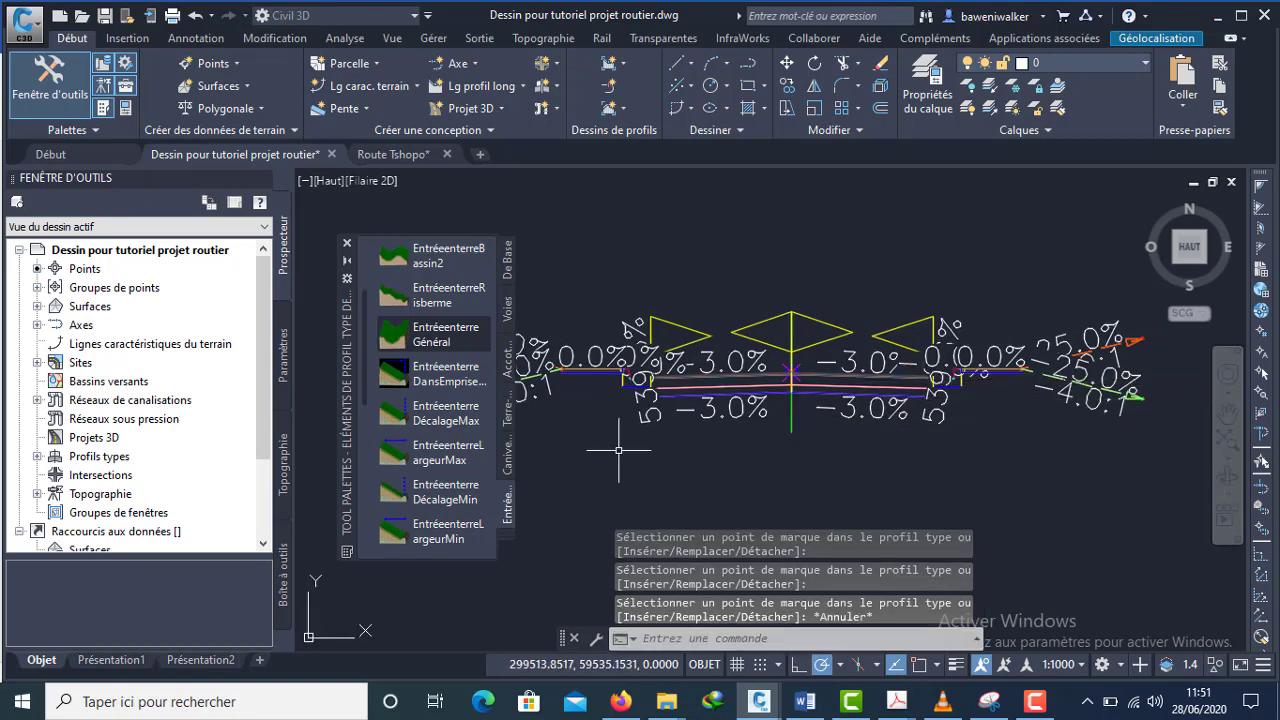
pyautogui.click(347, 243)
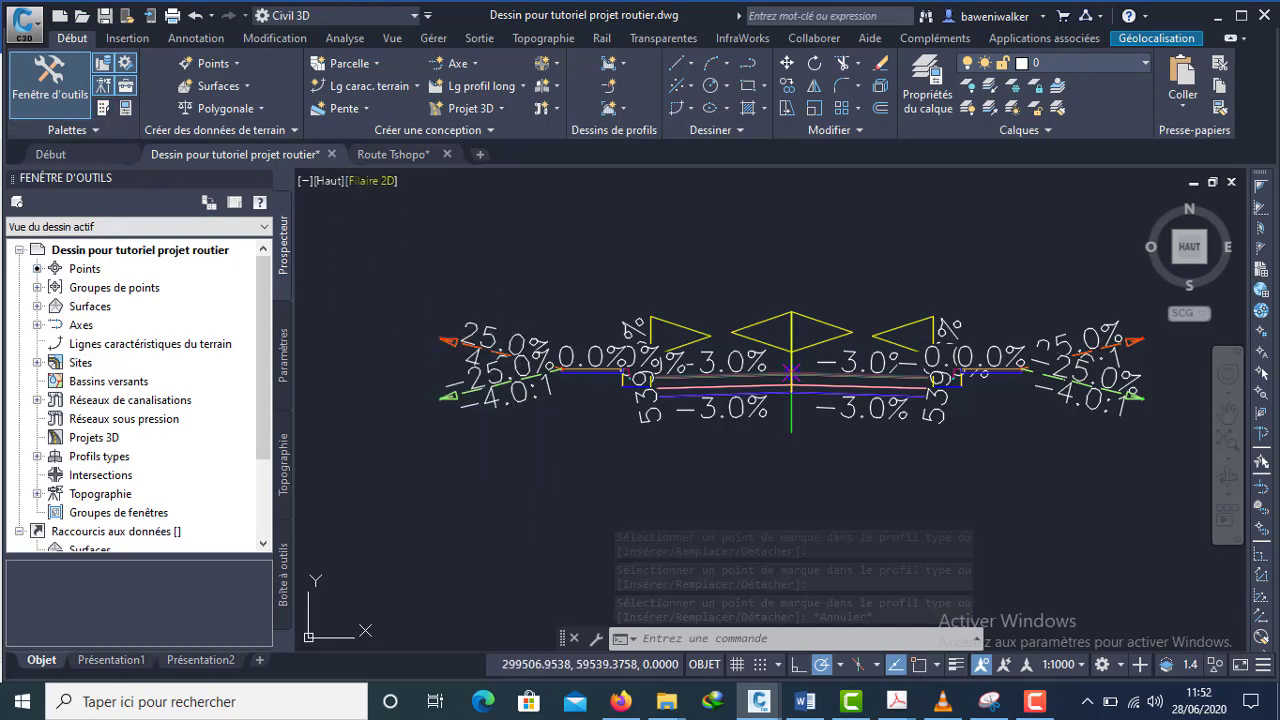
# - Set the code set style of the assembly Profil type -PT1 to 1_Etude_Projet in its properties and clear the selection
pyautogui.moveTo(986, 423); pyautogui.dragTo(965, 465, button='middle')
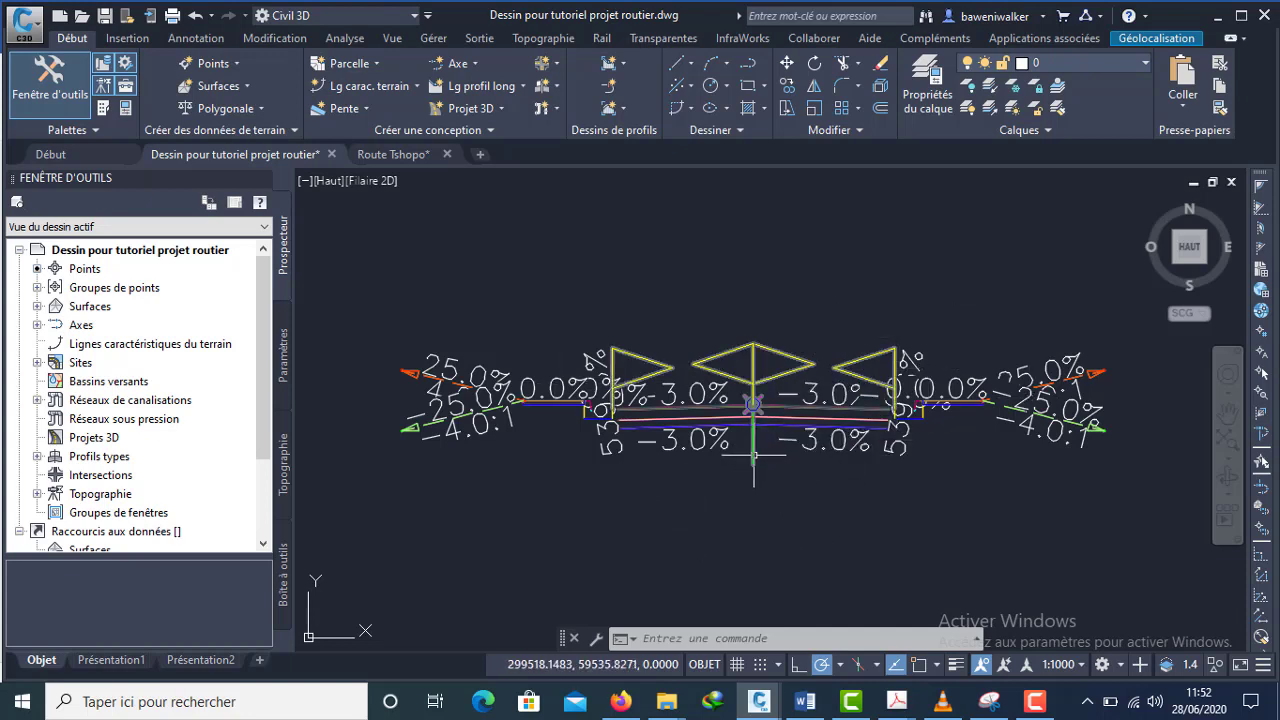
pyautogui.click(754, 418)
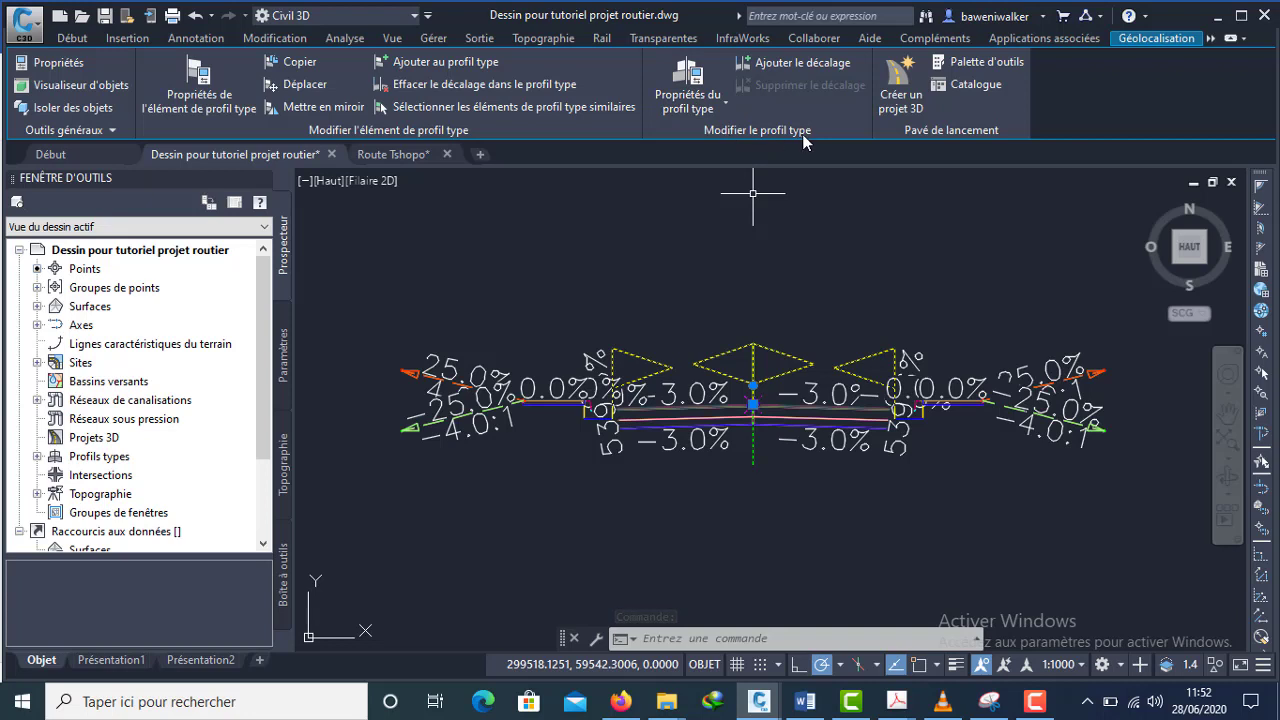
pyautogui.click(725, 108)
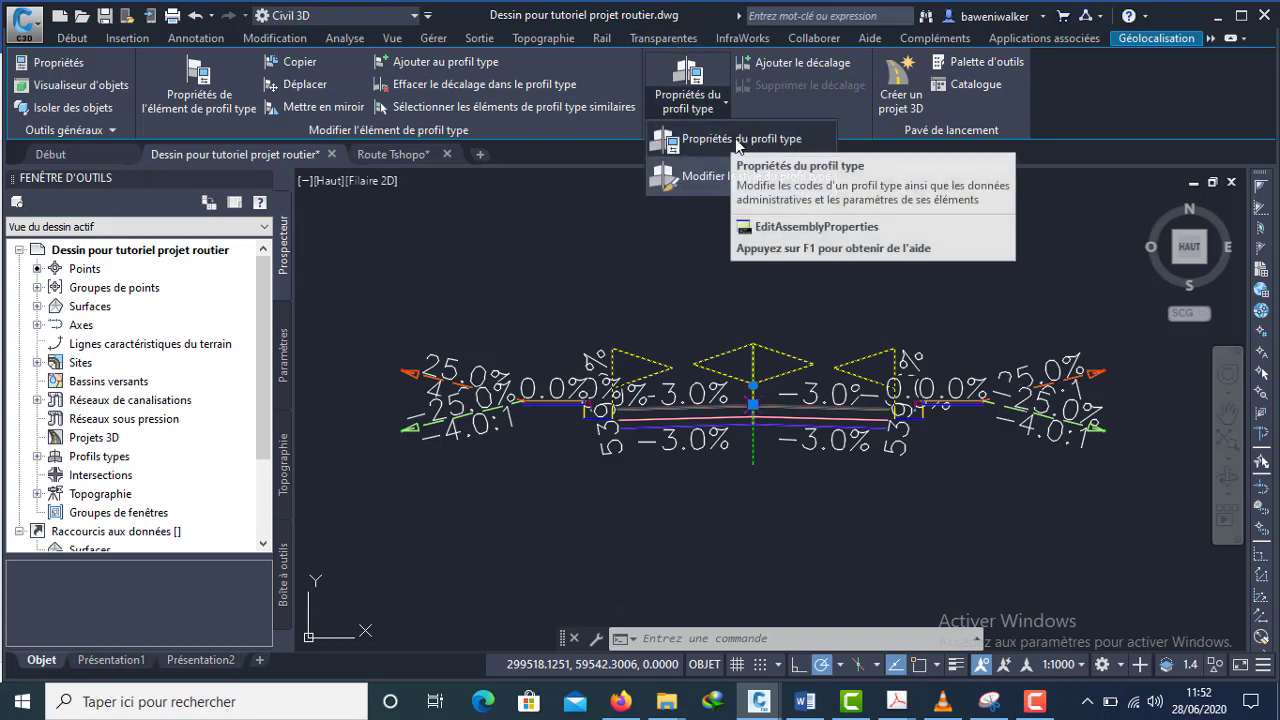
pyautogui.click(737, 146)
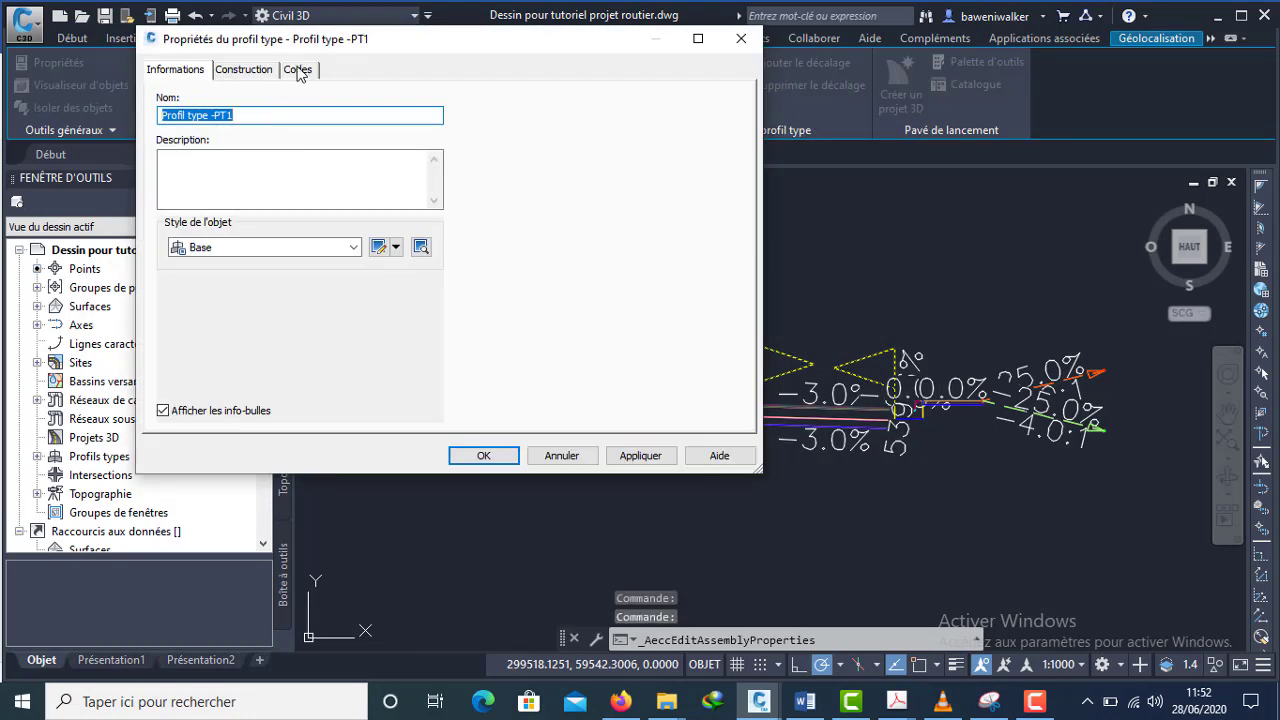
pyautogui.click(308, 72)
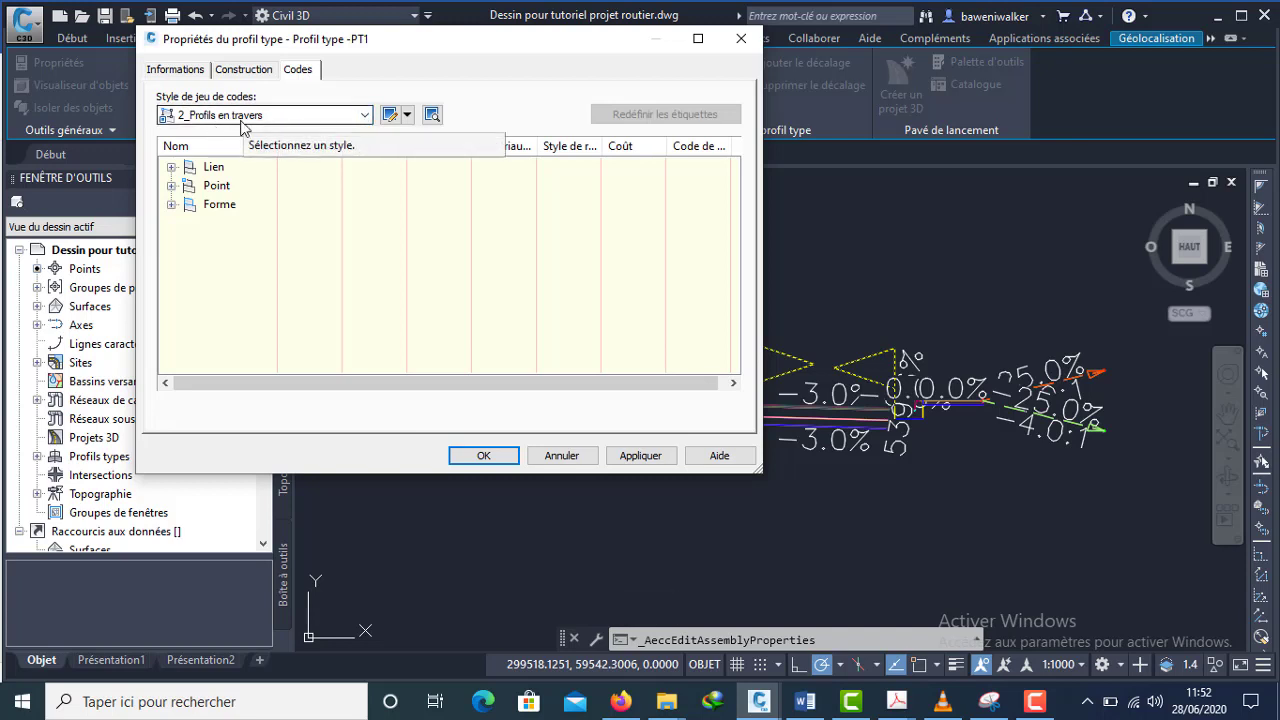
pyautogui.click(366, 115)
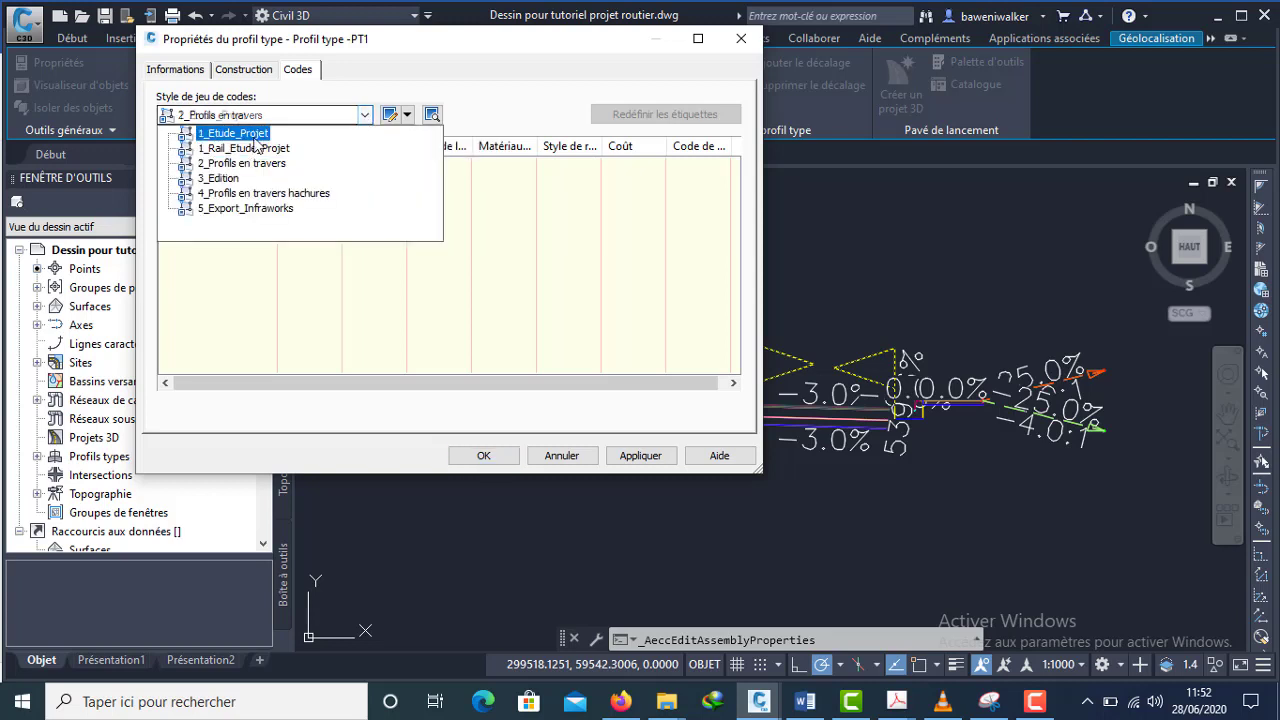
pyautogui.click(245, 137)
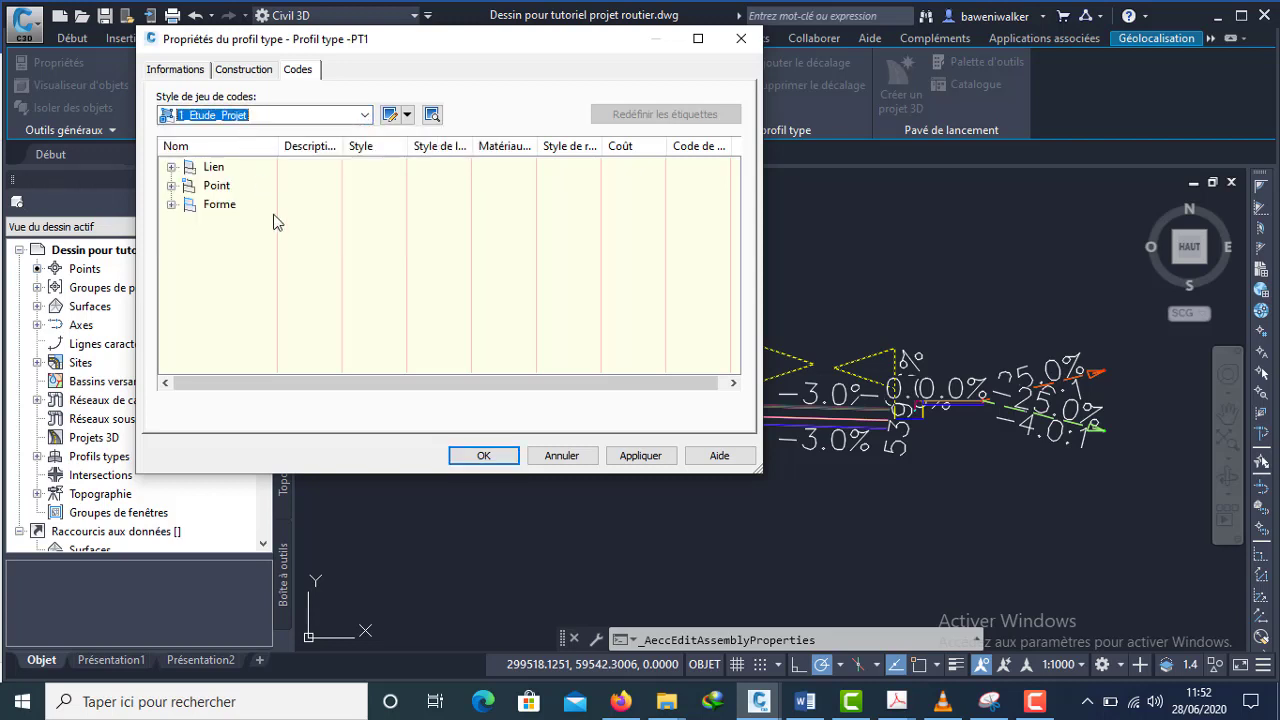
pyautogui.click(643, 456)
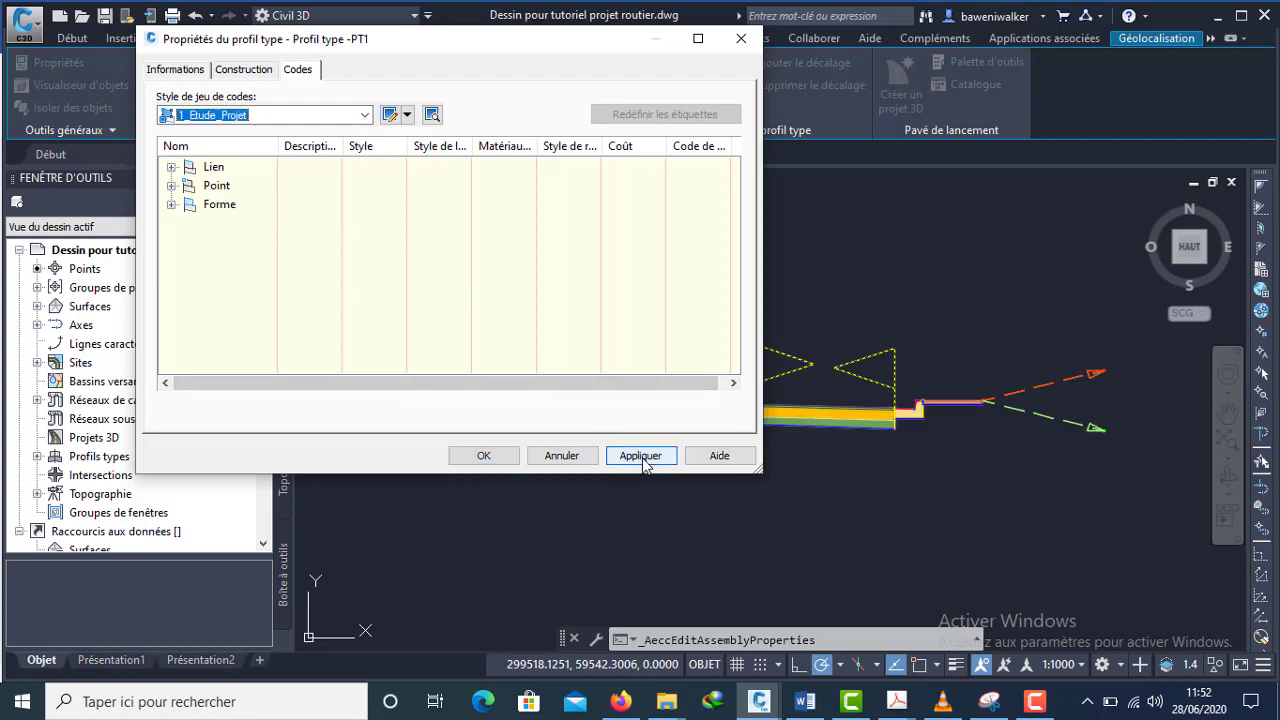
pyautogui.click(484, 456)
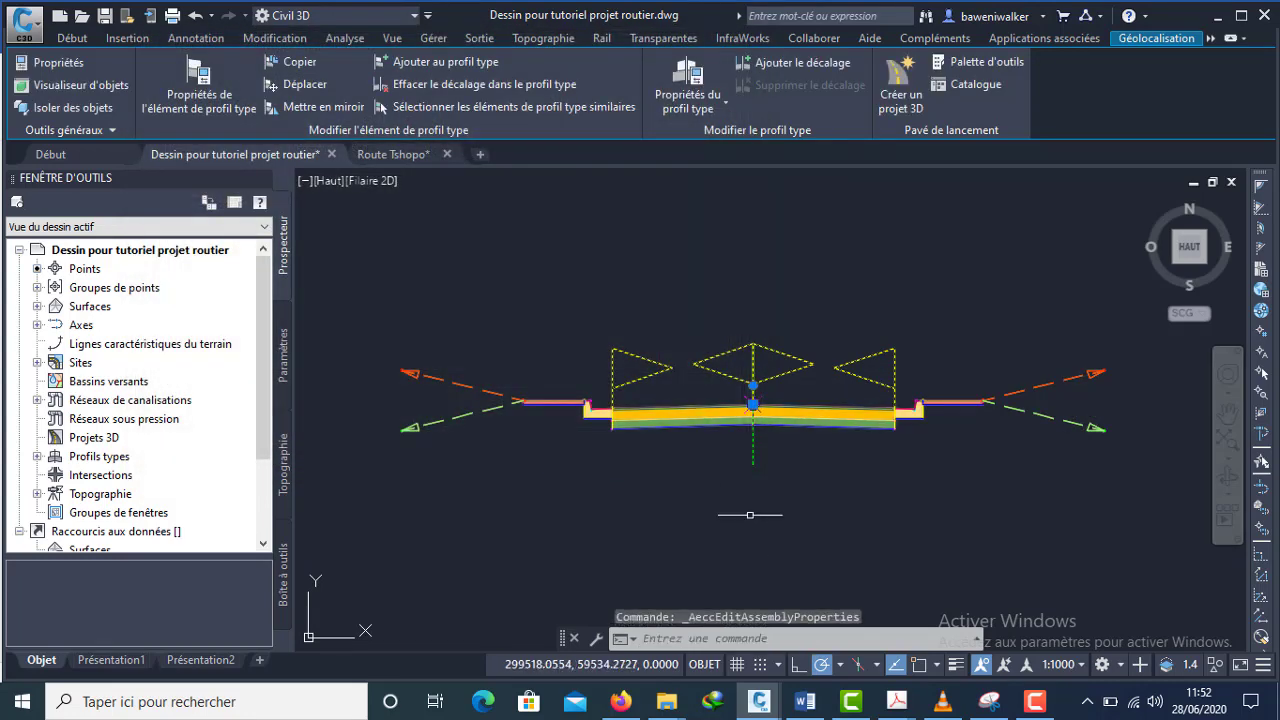
pyautogui.press('Escape')
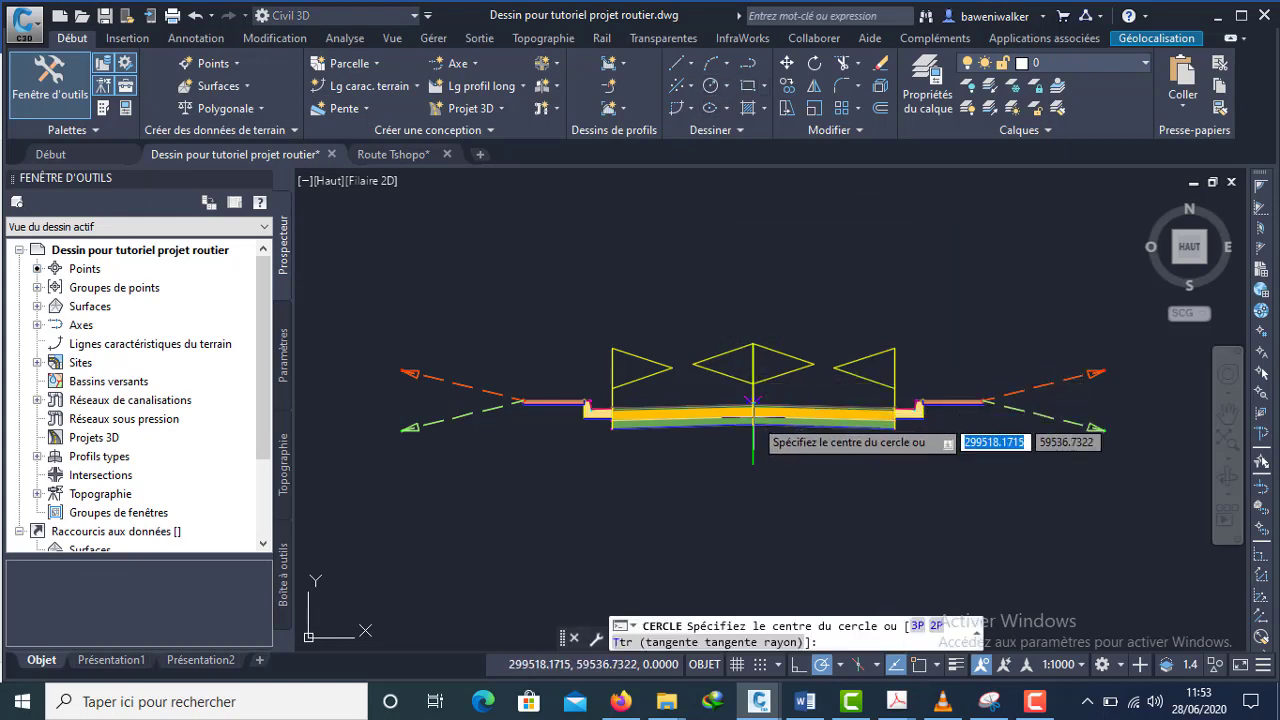
# - Draw a circle of about 10.9 m radius around the whole cross-section, centred on the assembly's baseline marker
pyautogui.click(752, 405)
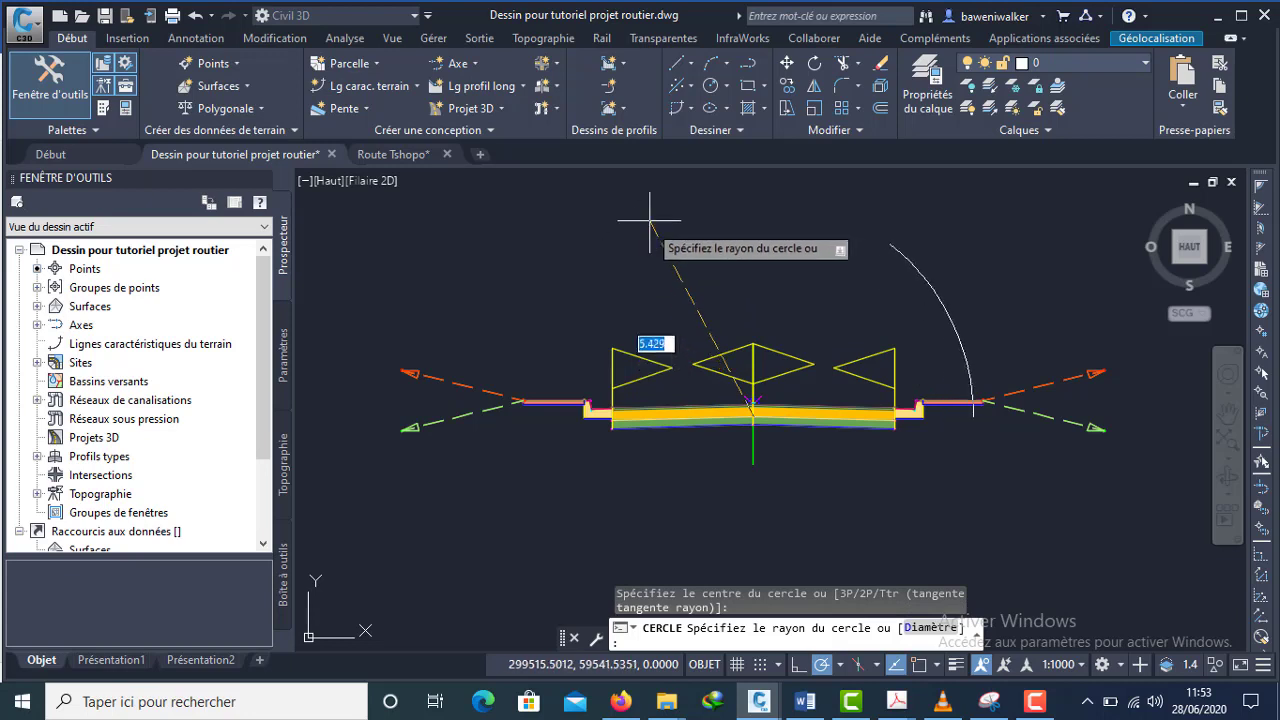
pyautogui.scroll(-3, 640, 270)
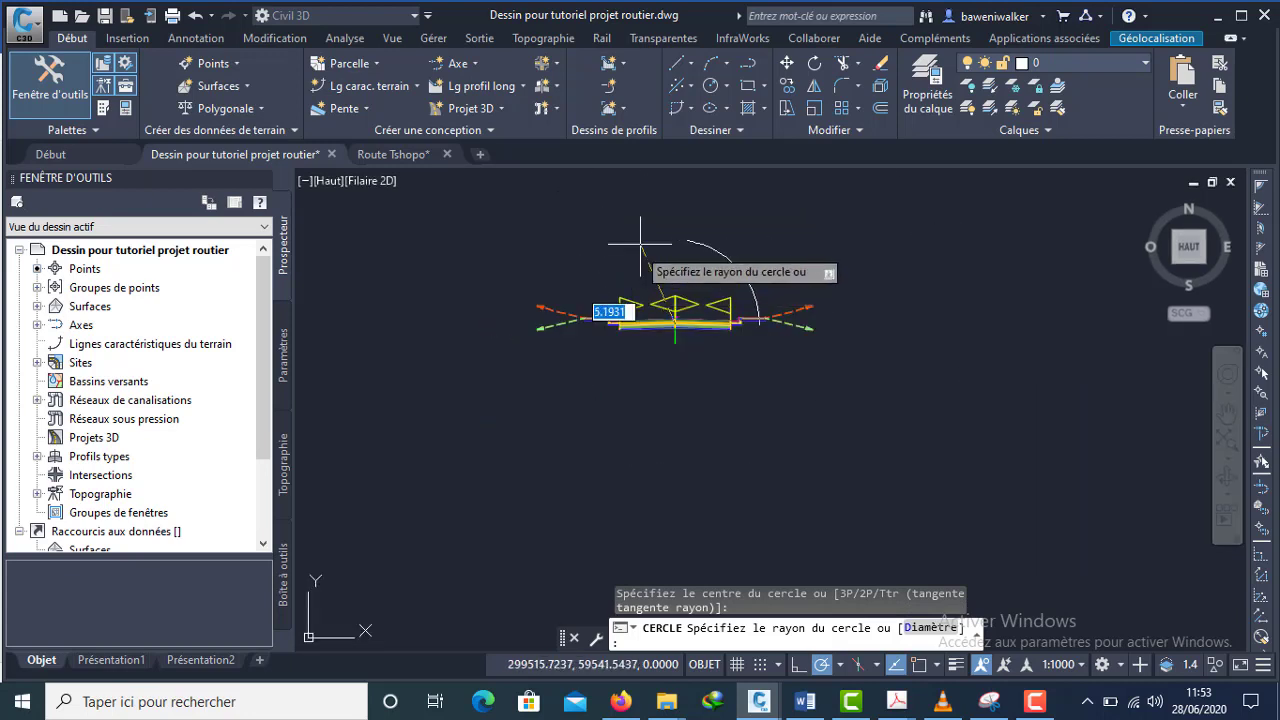
pyautogui.scroll(3, 660, 212)
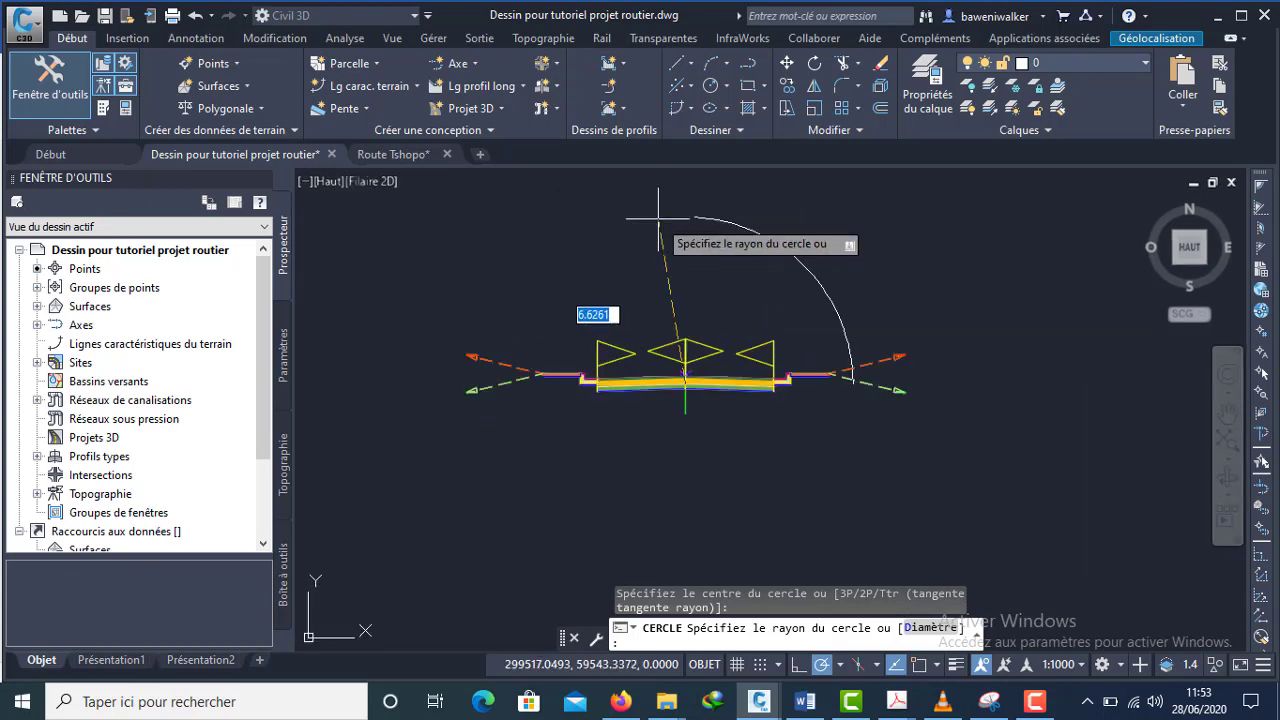
pyautogui.scroll(-4, 620, 175)
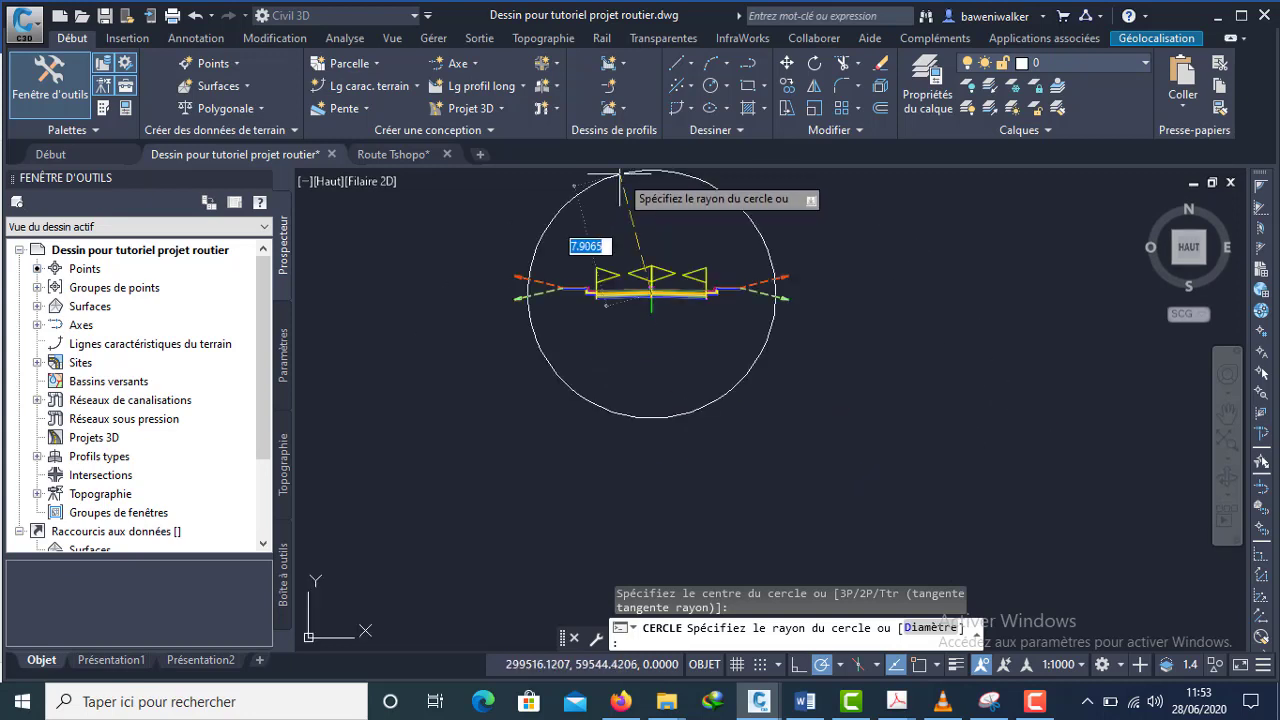
pyautogui.click(508, 200)
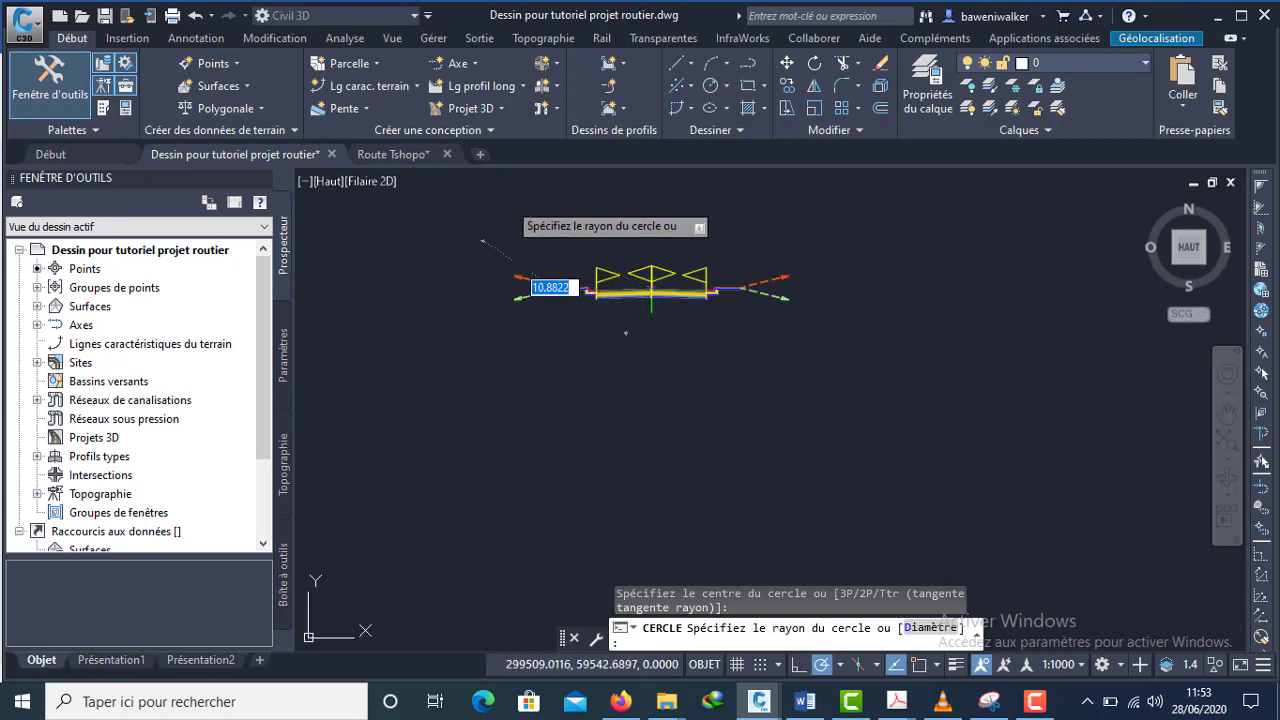
pyautogui.click(651, 290)
pyautogui.scroll(-3, 690, 300)
pyautogui.scroll(7, 690, 300)
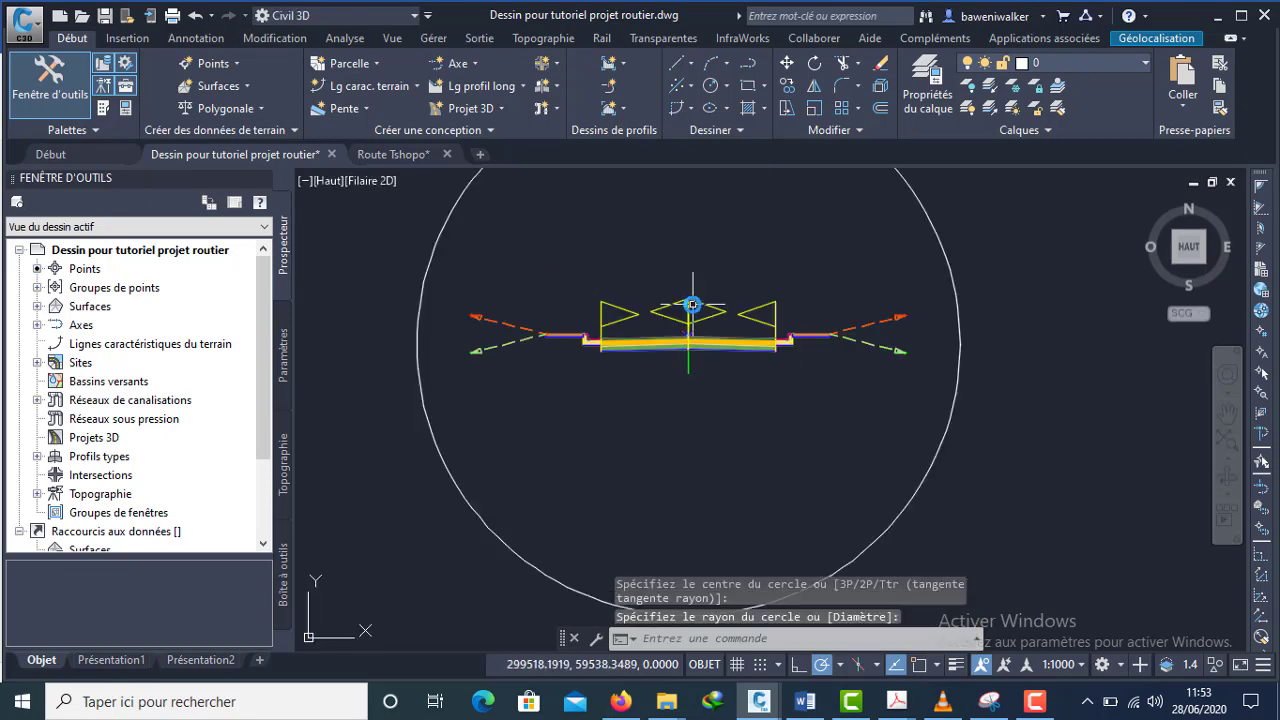
pyautogui.scroll(-3, 771, 391)
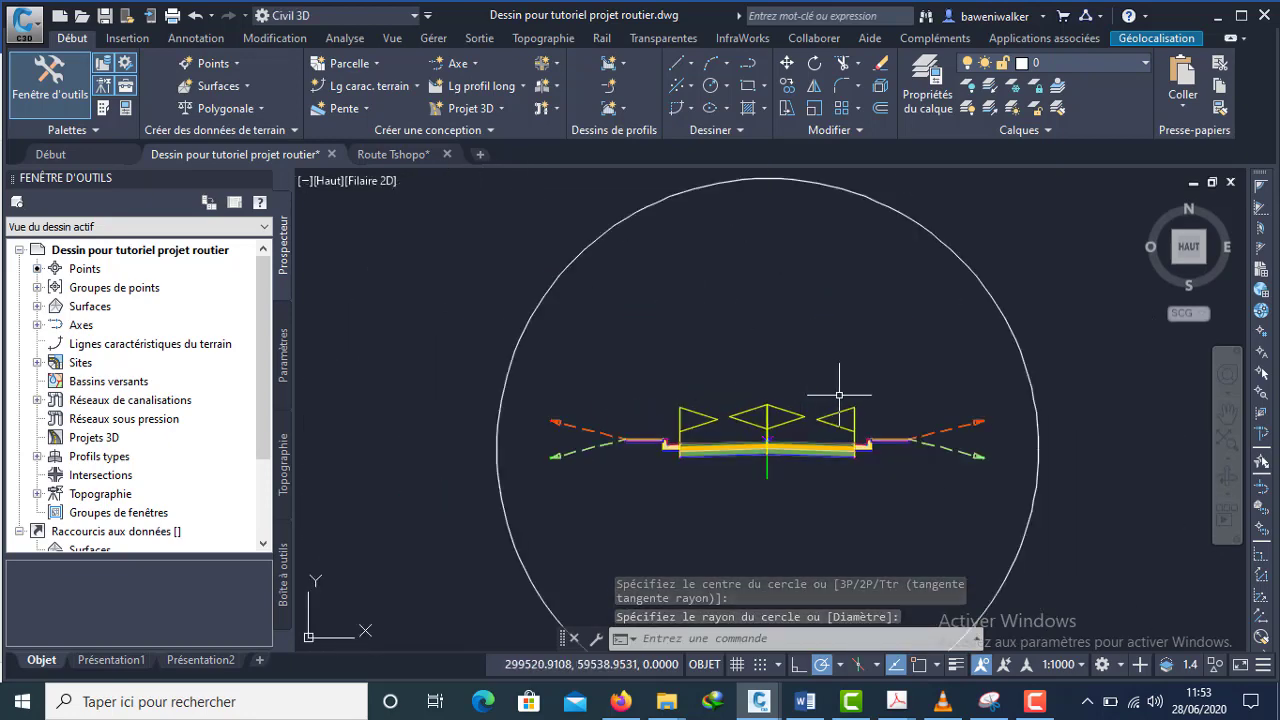
# - Examine where the circled cross-section assembly sits in the drawing relative to the contour plan and the longitudinal profile view
pyautogui.press('Escape')
pyautogui.scroll(-5, 790, 375)
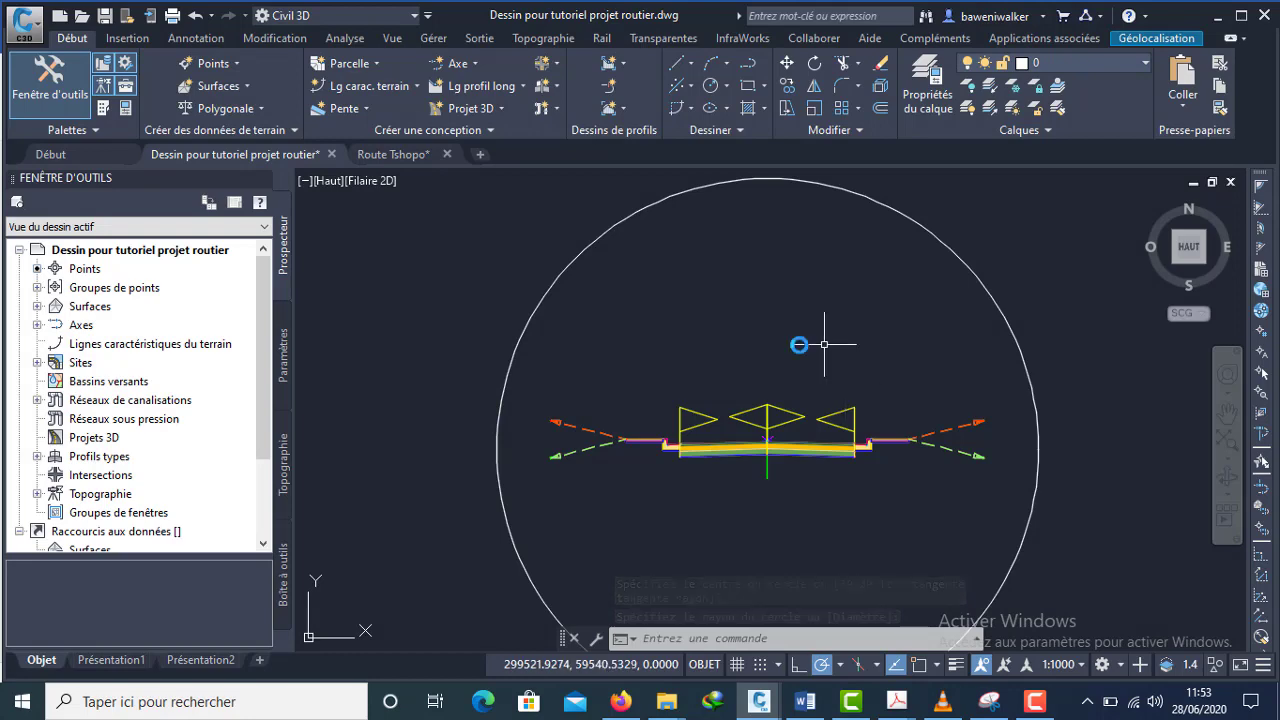
pyautogui.scroll(-4, 795, 389)
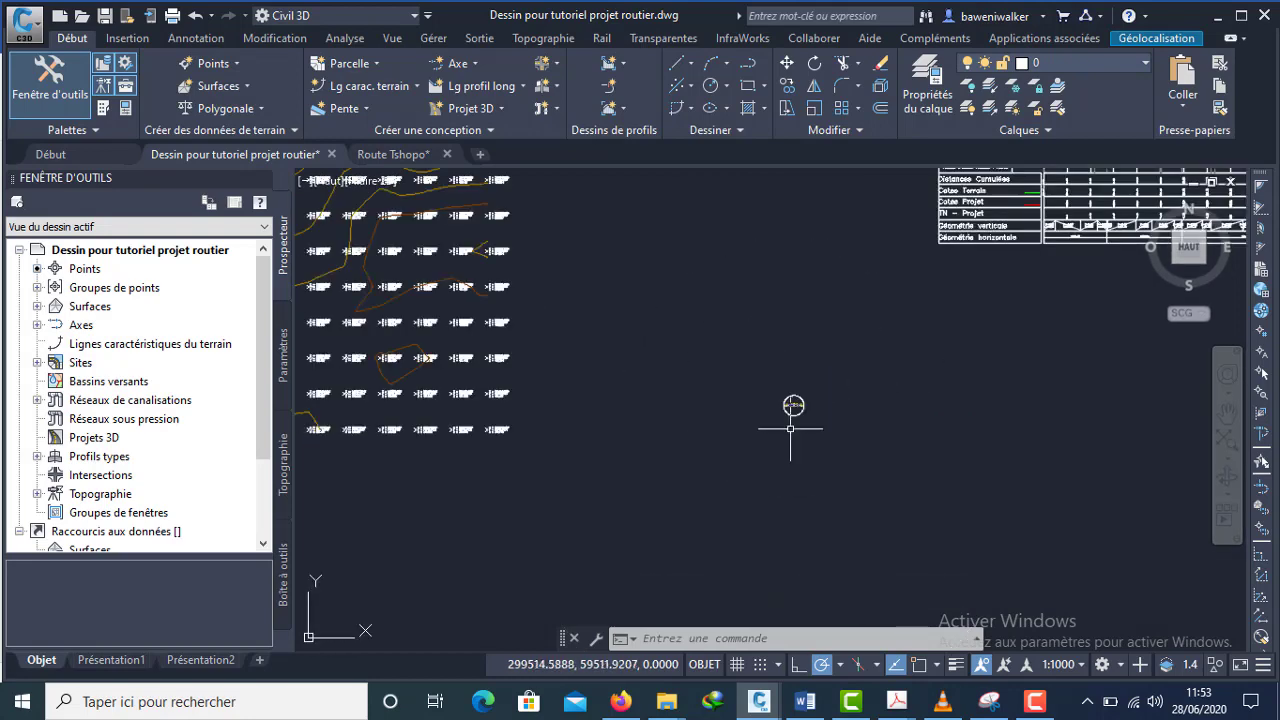
pyautogui.scroll(-4, 915, 405)
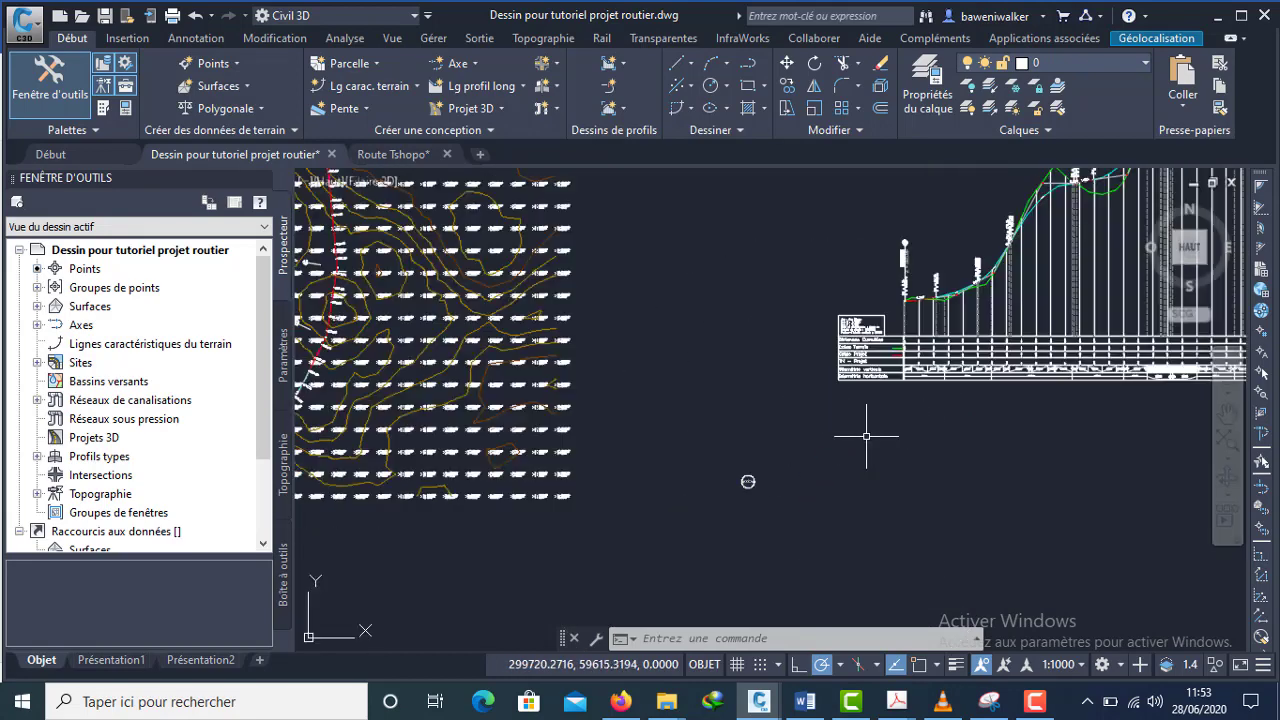
pyautogui.scroll(6, 794, 460)
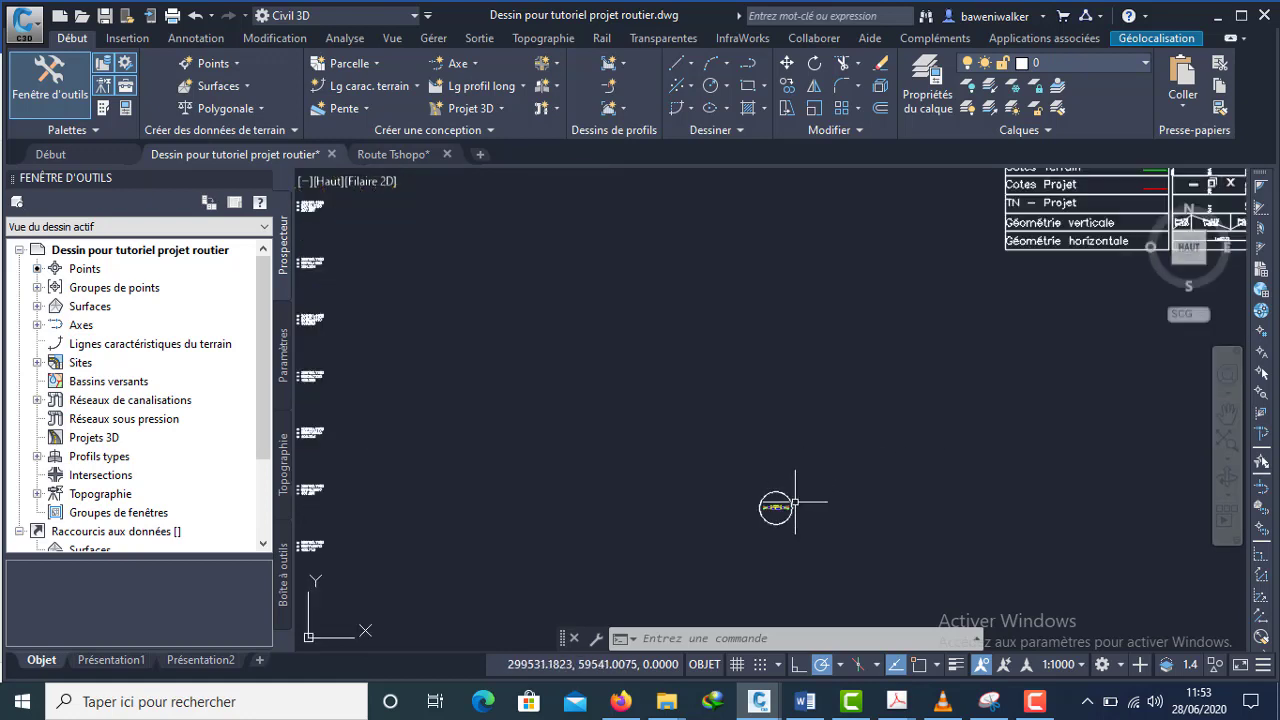
pyautogui.scroll(6, 765, 522)
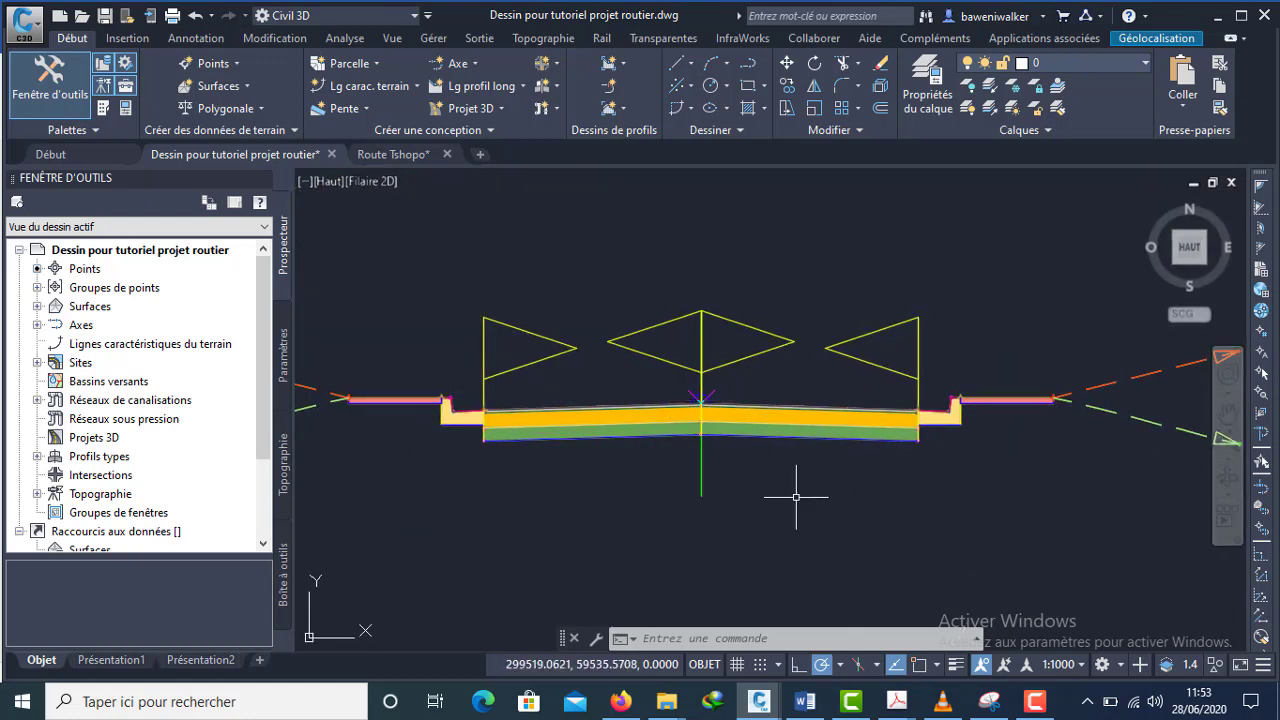
pyautogui.scroll(-6, 603, 491)
pyautogui.scroll(-6, 709, 465)
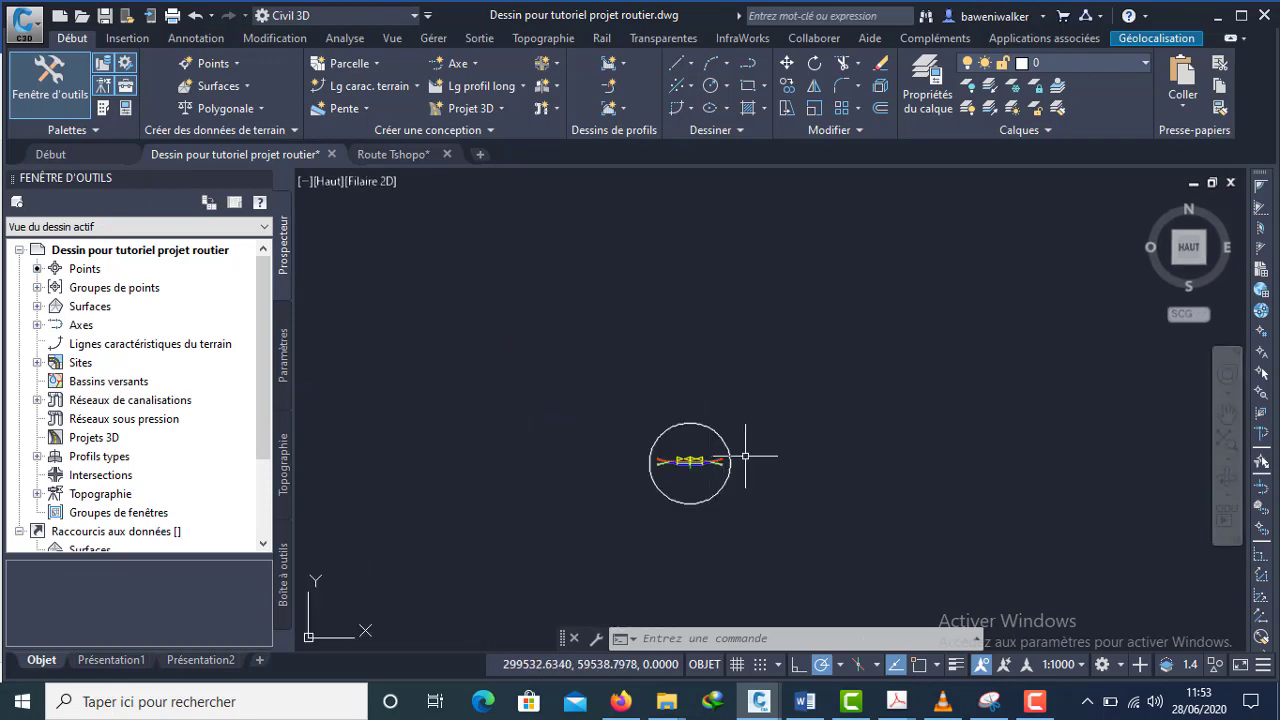
pyautogui.scroll(-2, 794, 437)
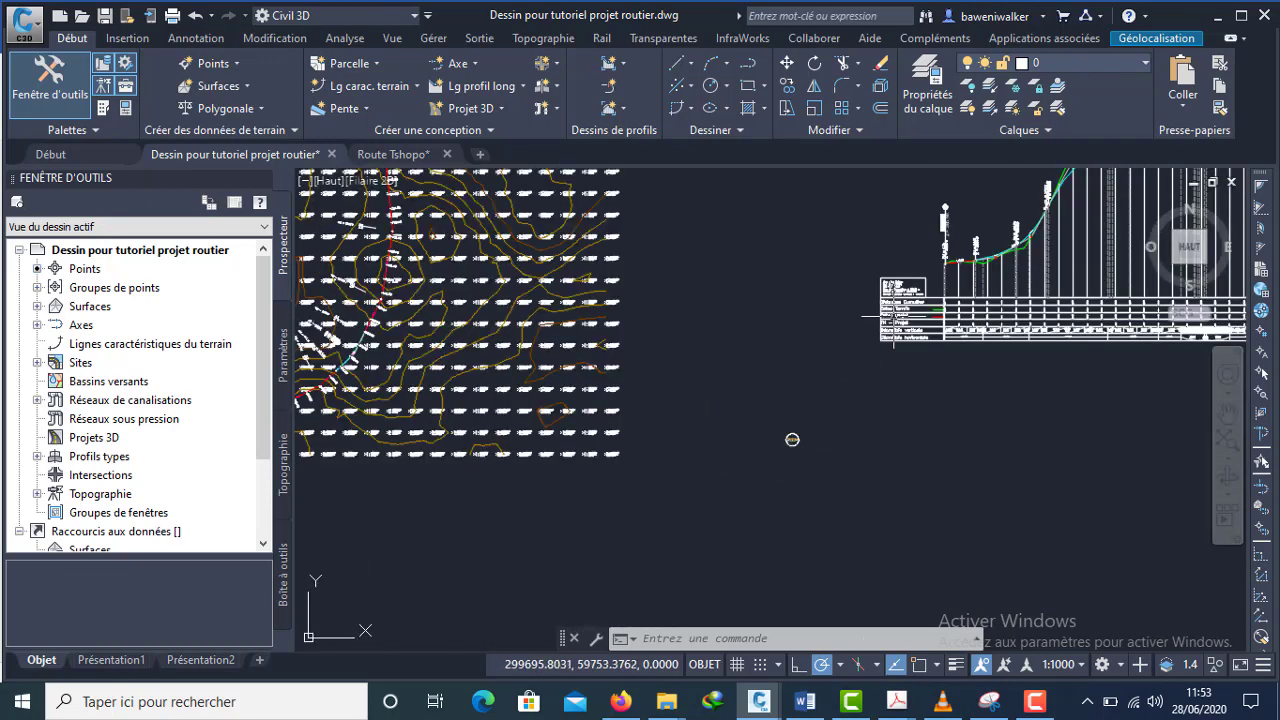
pyautogui.scroll(-3, 723, 500)
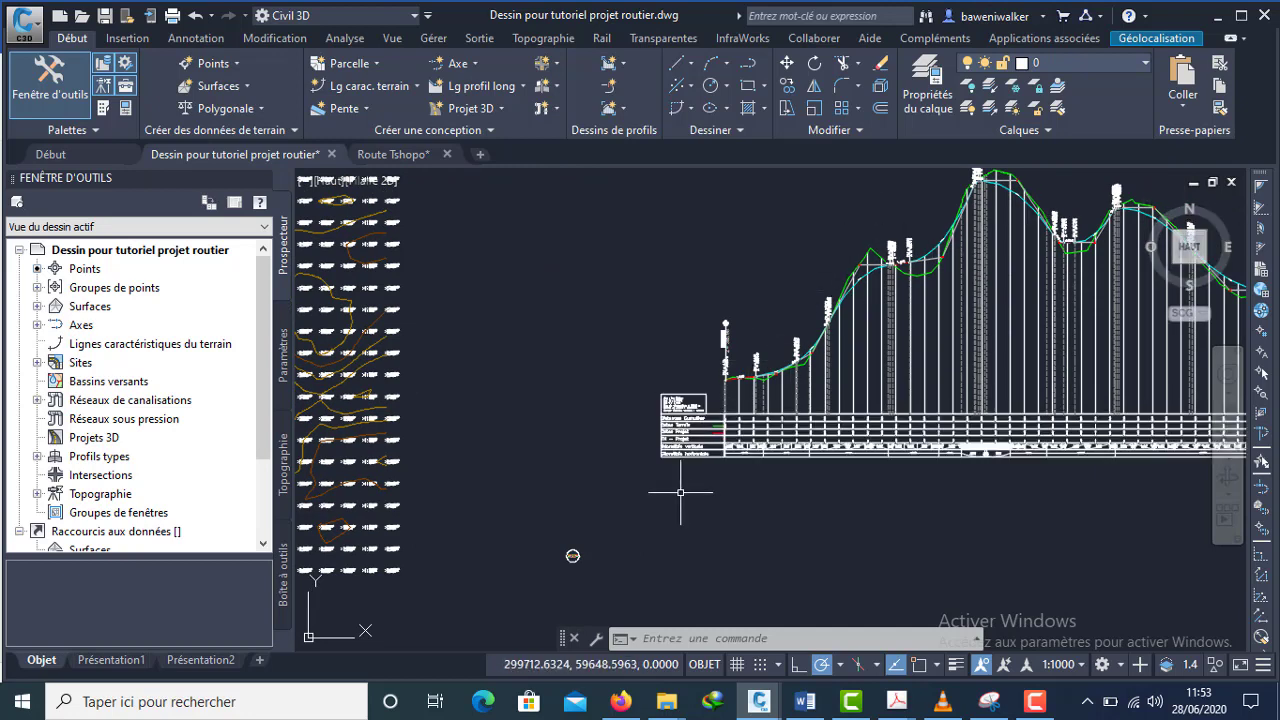
# - Inspect the finished assembly inside its circle up close, including the lanes, kerbs, sidewalks and daylight slopes on both sides
pyautogui.scroll(6, 530, 545)
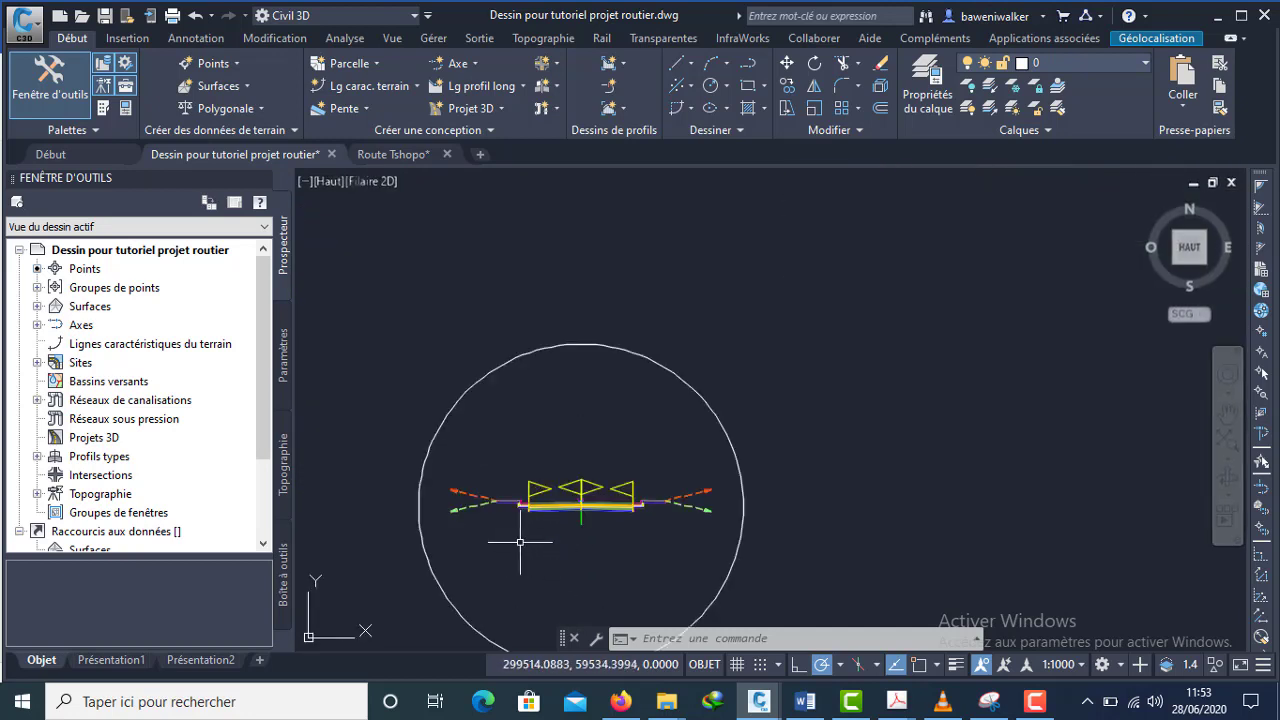
pyautogui.scroll(4, 530, 535)
pyautogui.scroll(1, 620, 505)
pyautogui.scroll(-3, 666, 488)
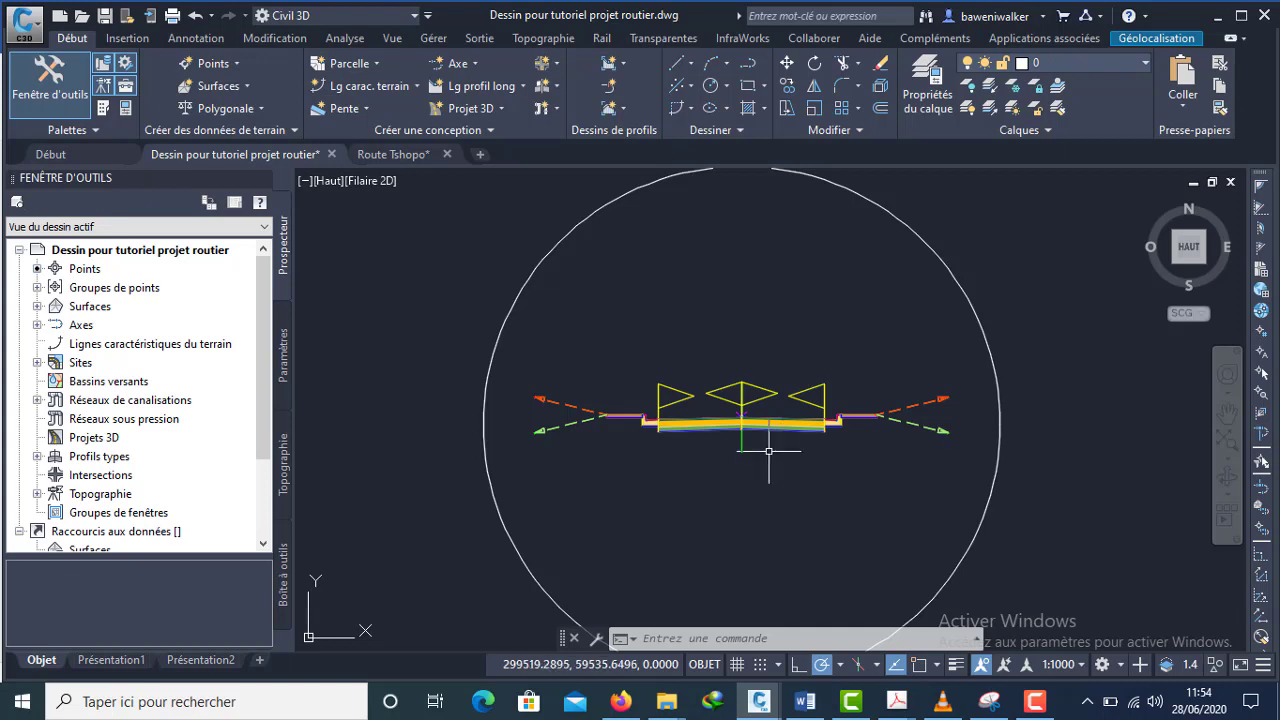
pyautogui.scroll(-2, 771, 452)
pyautogui.moveTo(767, 470); pyautogui.dragTo(750, 441, button='middle')
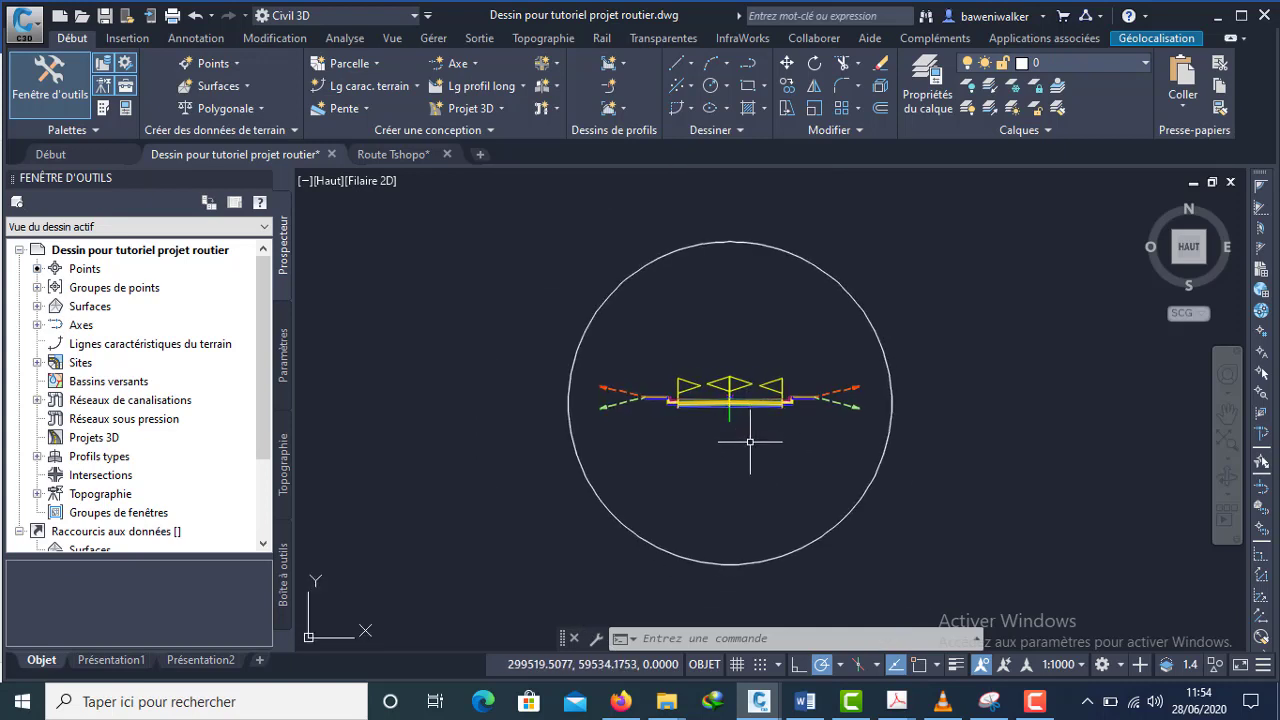
pyautogui.scroll(4, 750, 441)
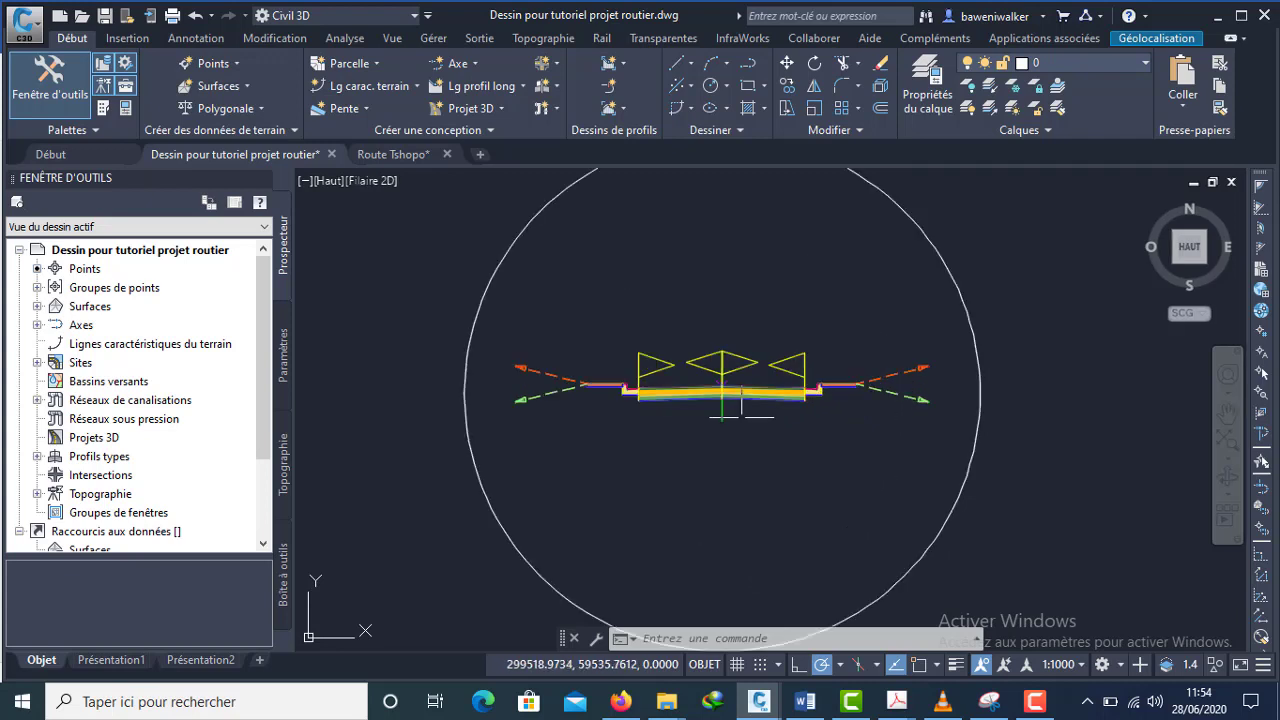
pyautogui.moveTo(767, 481); pyautogui.dragTo(796, 484, button='middle')
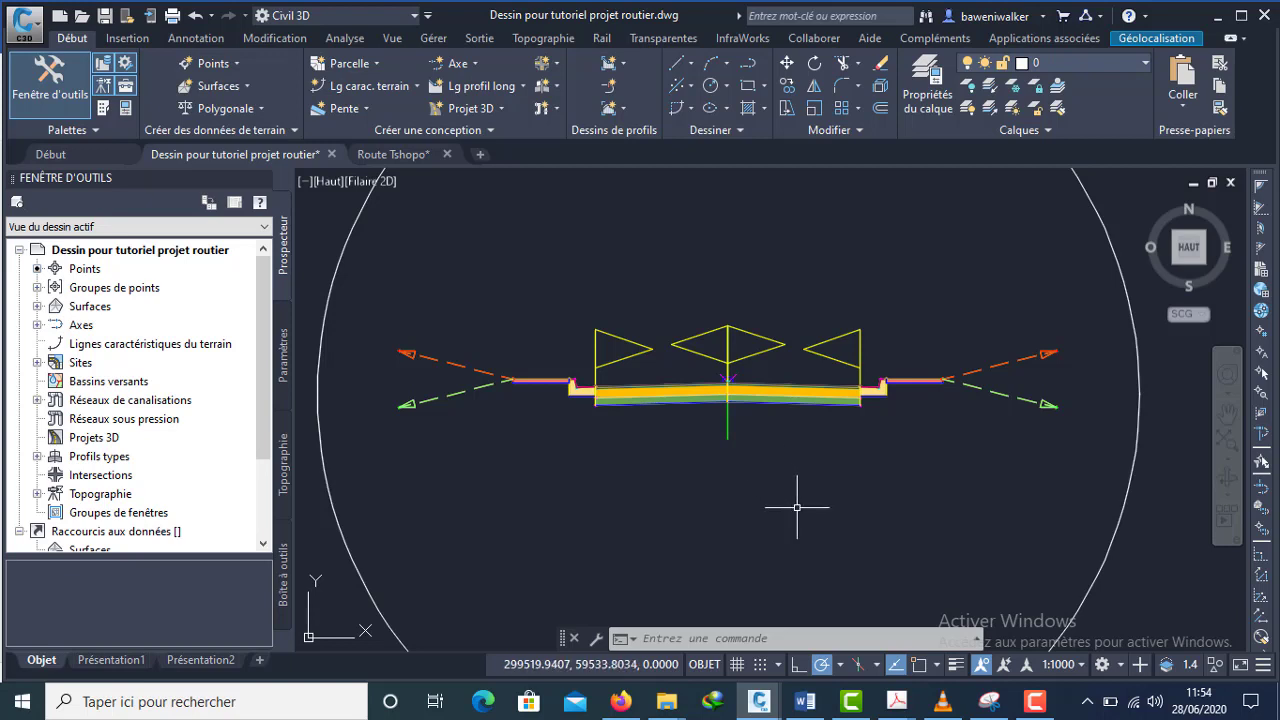
pyautogui.click(1035, 701)
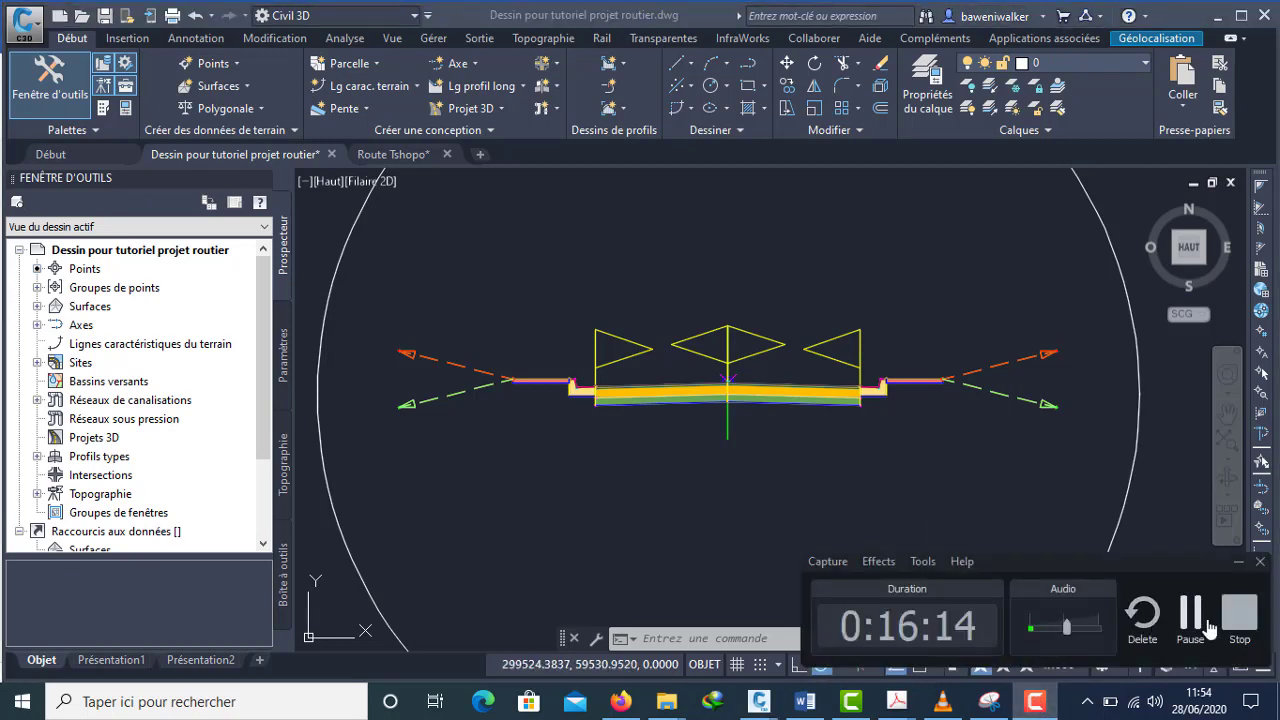